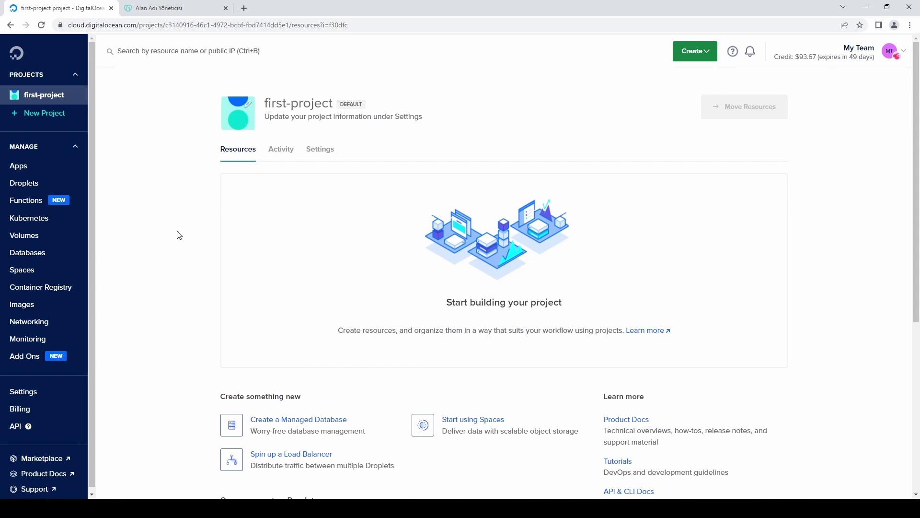
Create a project named WindowsServer2019 with the purpose 'Just trying out DigitalOcean'
{"action": "left_click", "coordinate": [36, 114]}
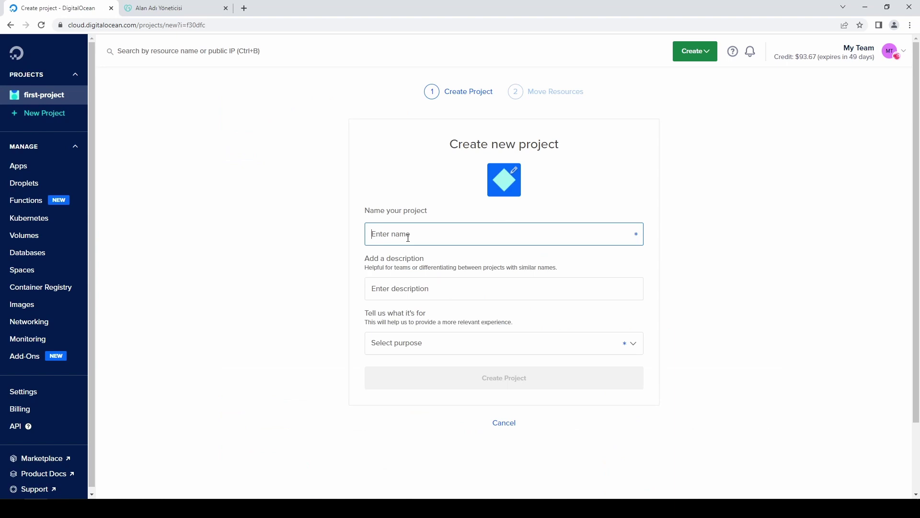
{"action": "type", "text": "WindowsServer2019"}
{"action": "left_click", "coordinate": [409, 343]}
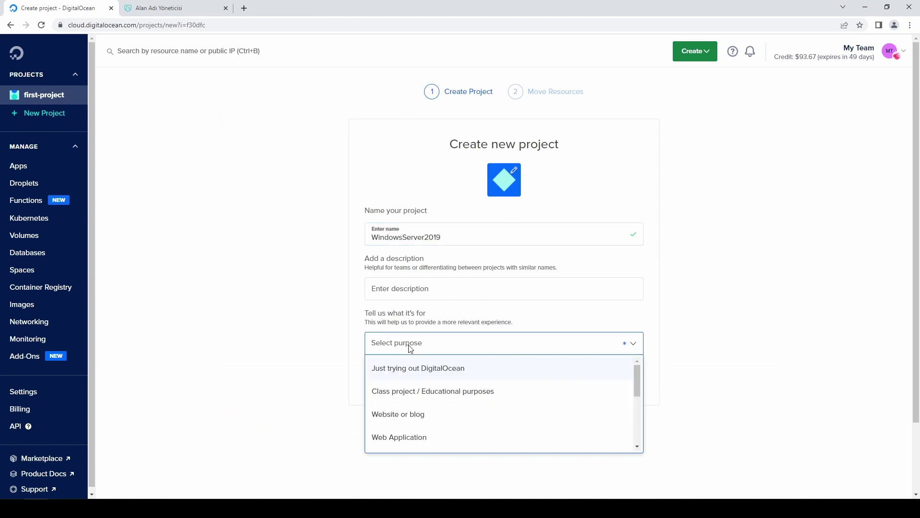
{"action": "left_click", "coordinate": [413, 367]}
{"action": "left_click", "coordinate": [492, 378]}
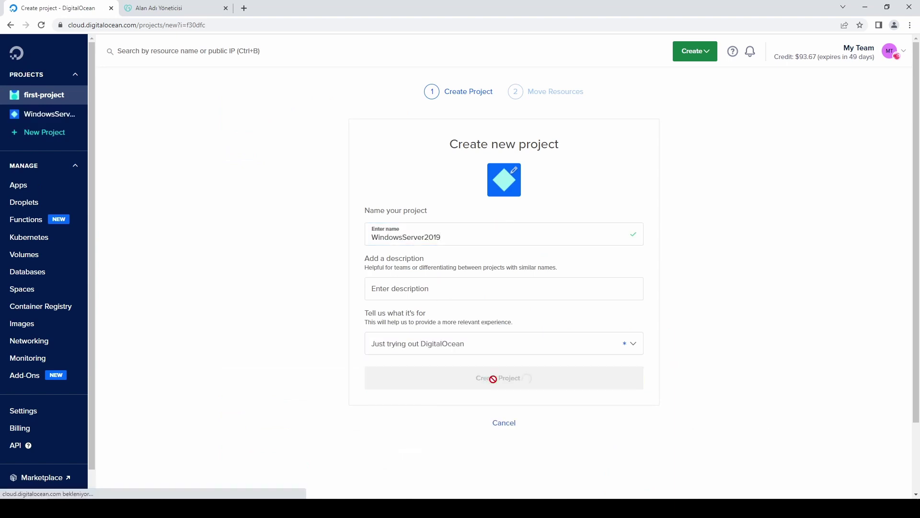
Skip moving resources into the project and open the Create Droplets page
{"action": "left_click", "coordinate": [508, 329]}
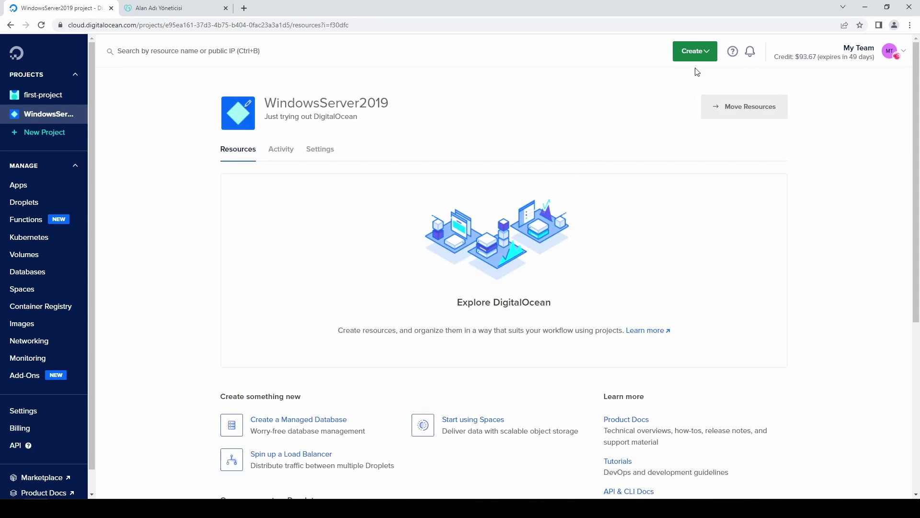
{"action": "left_click", "coordinate": [694, 54]}
{"action": "left_click", "coordinate": [655, 90]}
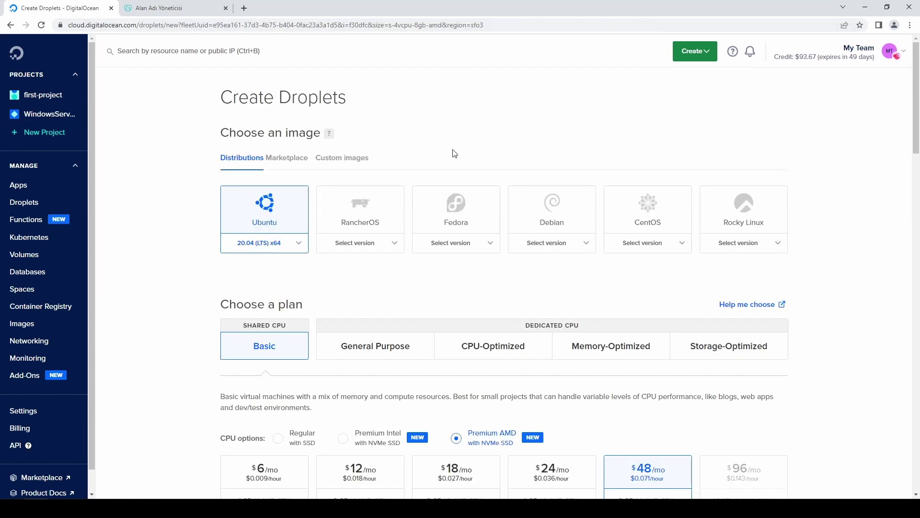
Go to Custom Images and start a droplet from the WindowsServer2019.gz image
{"action": "left_click", "coordinate": [355, 159]}
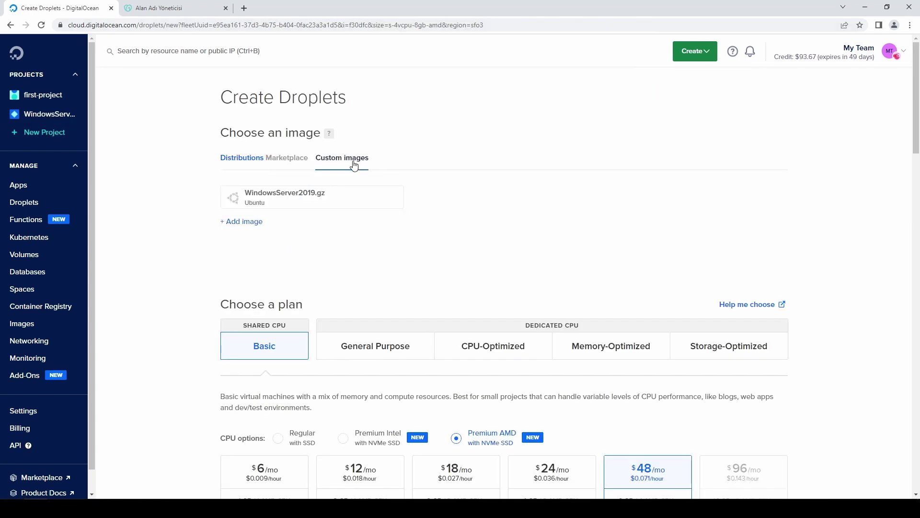
{"action": "left_click", "coordinate": [253, 226]}
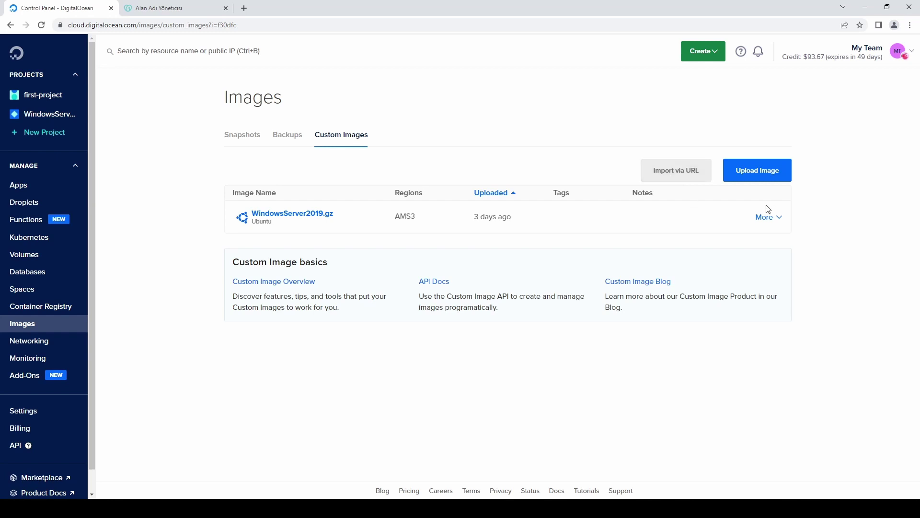
{"action": "mouse_move", "coordinate": [684, 205]}
{"action": "mouse_move", "coordinate": [586, 232]}
{"action": "left_click_drag", "start_coordinate": [513, 224], "coordinate": [473, 219]}
{"action": "left_click", "coordinate": [781, 220]}
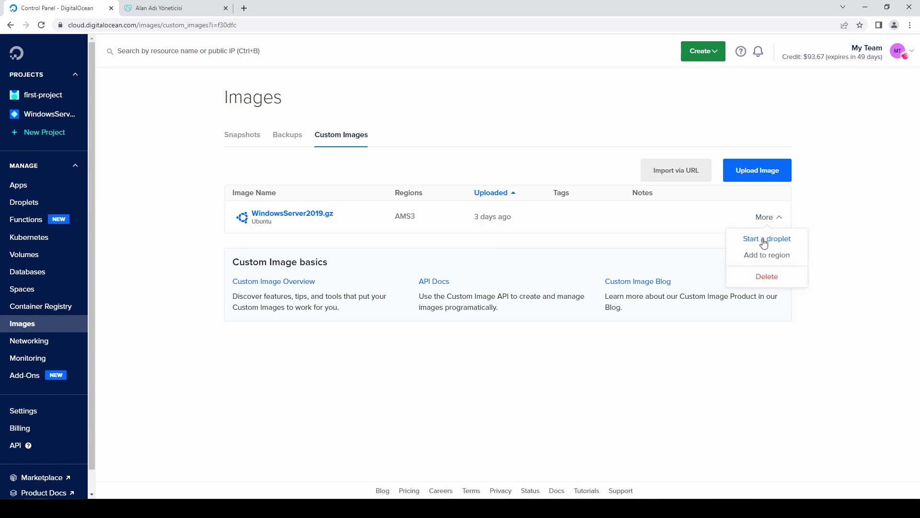
{"action": "left_click", "coordinate": [765, 238]}
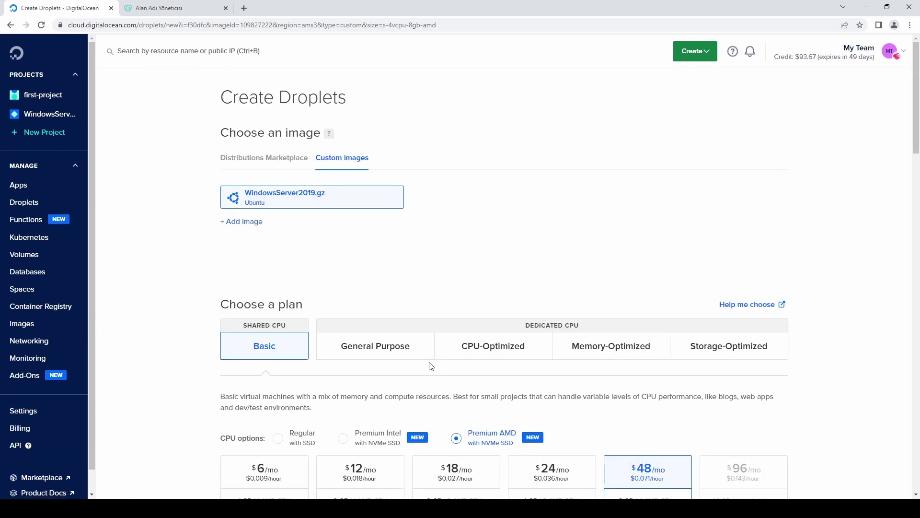
Choose the Memory-Optimized $80/mo 16 GB, 2 CPU plan and create the droplet
{"action": "scroll", "coordinate": [459, 257], "scroll_direction": "down", "scroll_amount": 2}
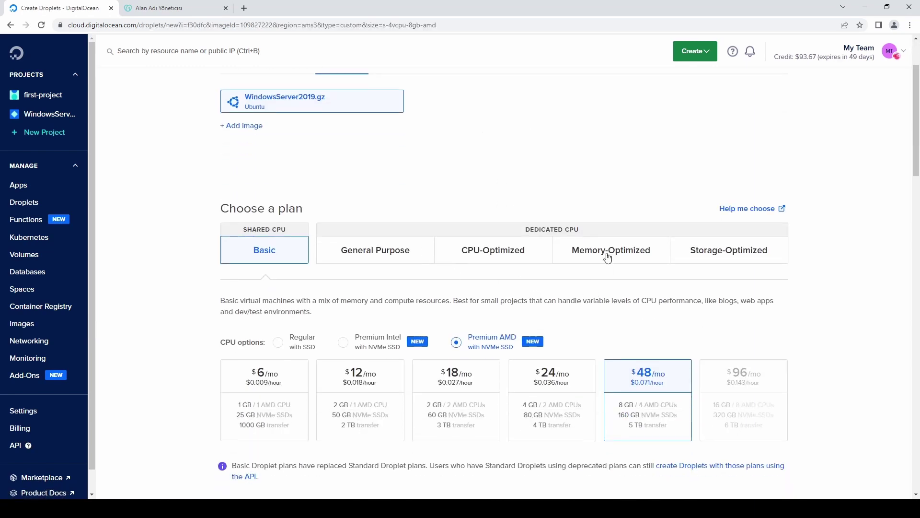
{"action": "left_click", "coordinate": [609, 255]}
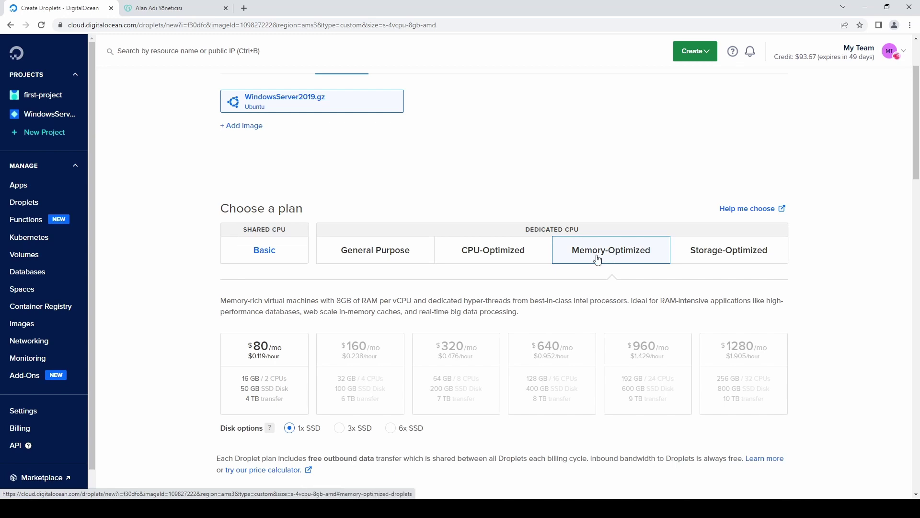
{"action": "left_click", "coordinate": [288, 361]}
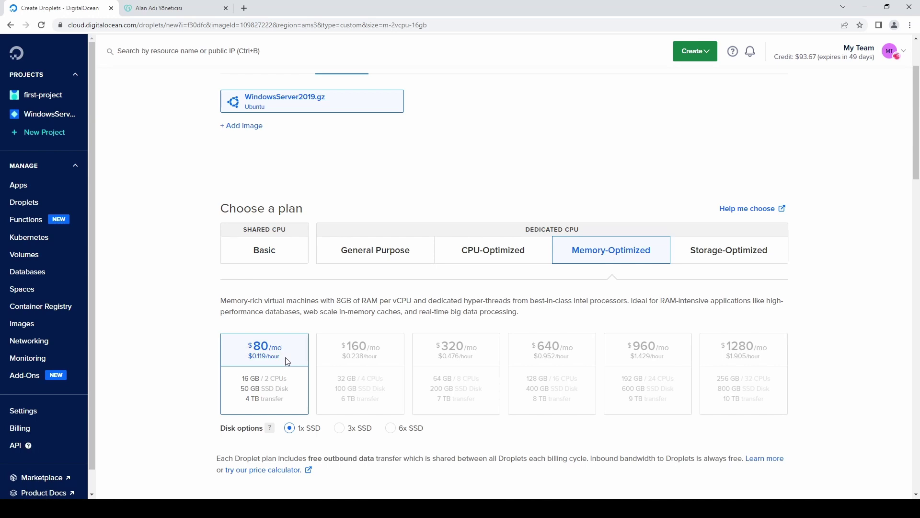
{"action": "scroll", "coordinate": [477, 294], "scroll_direction": "down", "scroll_amount": 20}
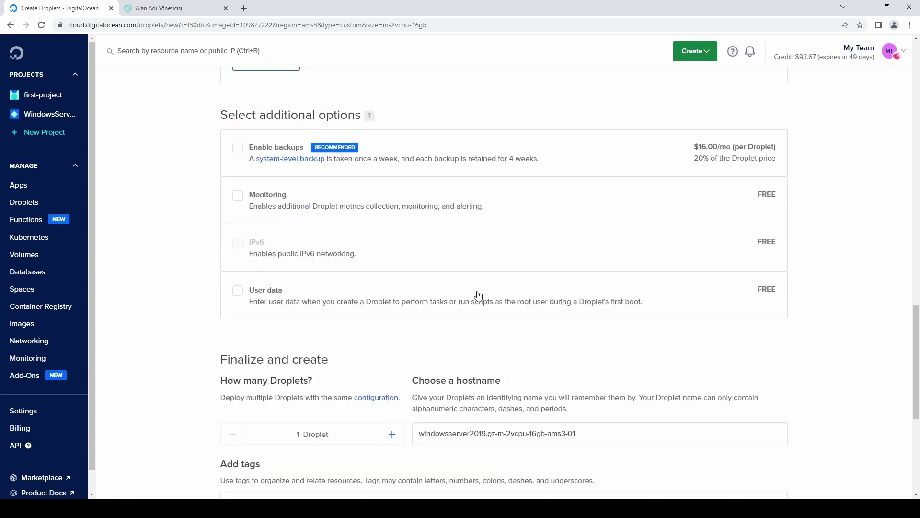
{"action": "left_click", "coordinate": [393, 357]}
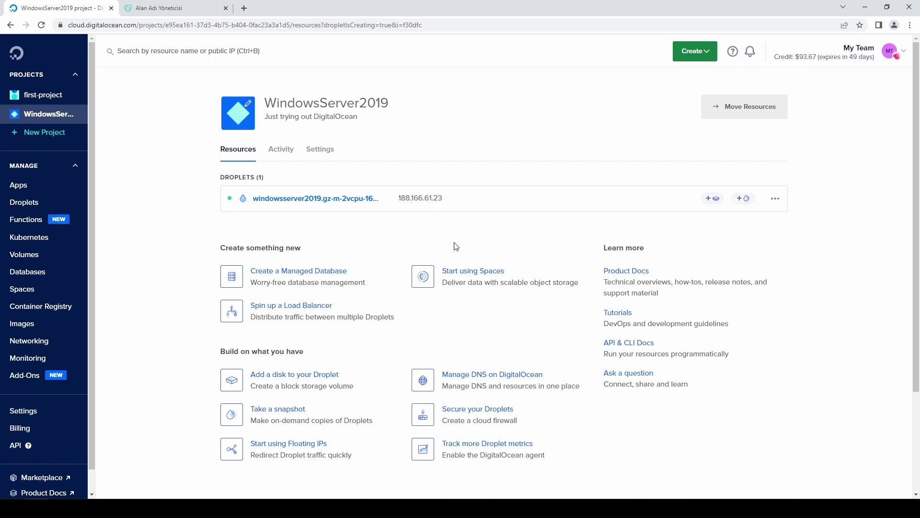
Launch the Recovery Console from the new droplet's Recovery tab
{"action": "left_click", "coordinate": [323, 196]}
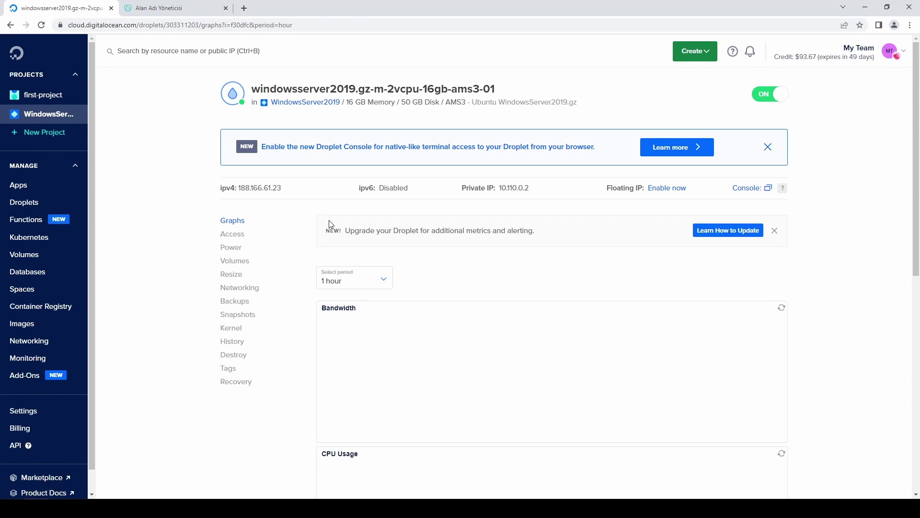
{"action": "left_click", "coordinate": [238, 385]}
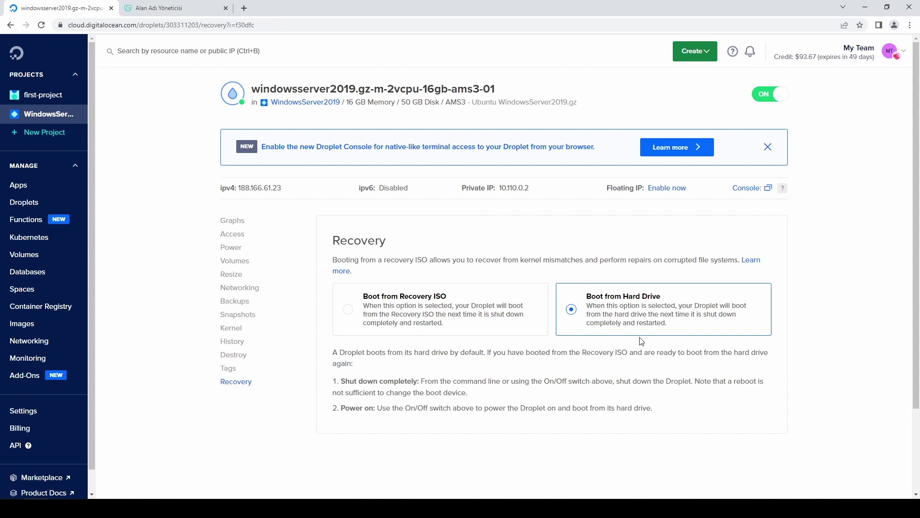
{"action": "left_click", "coordinate": [747, 188]}
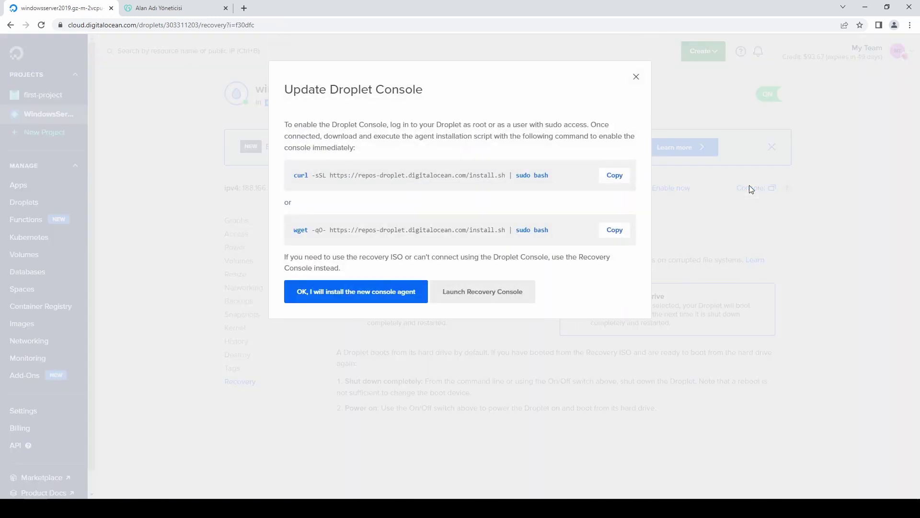
{"action": "left_click", "coordinate": [489, 299]}
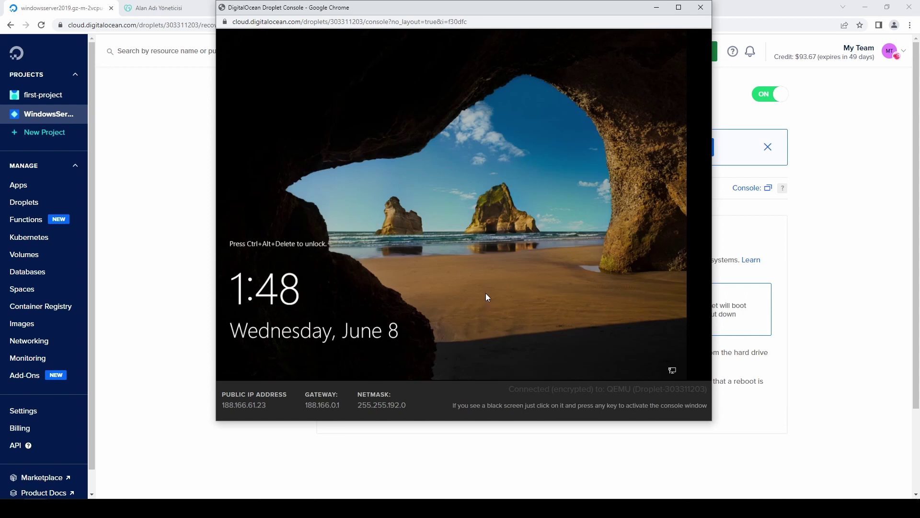
Run rfb.sendCtrlAltDel() in the console page's DevTools to unlock the Windows screen
{"action": "right_click", "coordinate": [473, 211]}
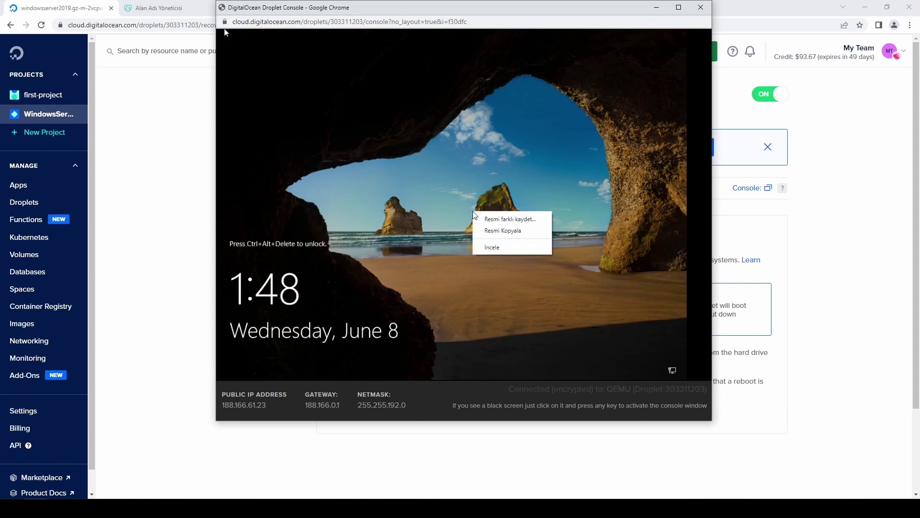
{"action": "left_click", "coordinate": [483, 246]}
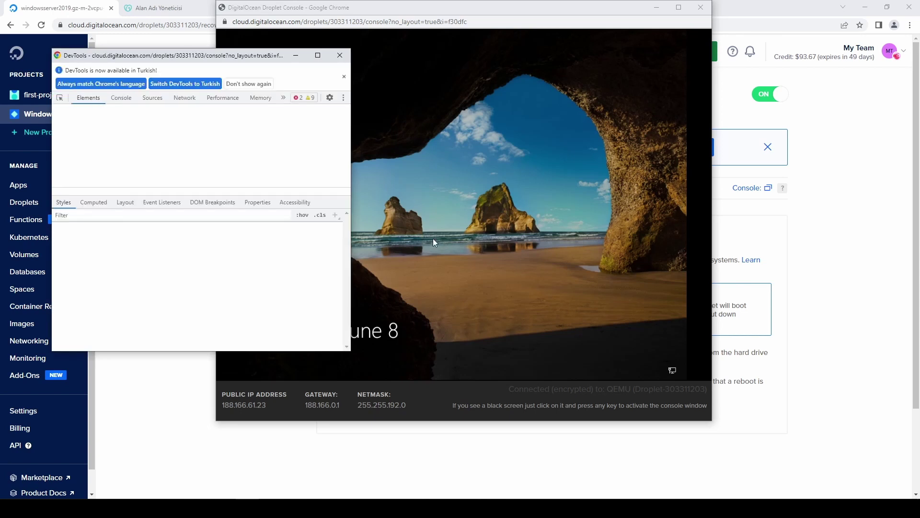
{"action": "left_click", "coordinate": [121, 97]}
{"action": "type", "text": "rfb"}
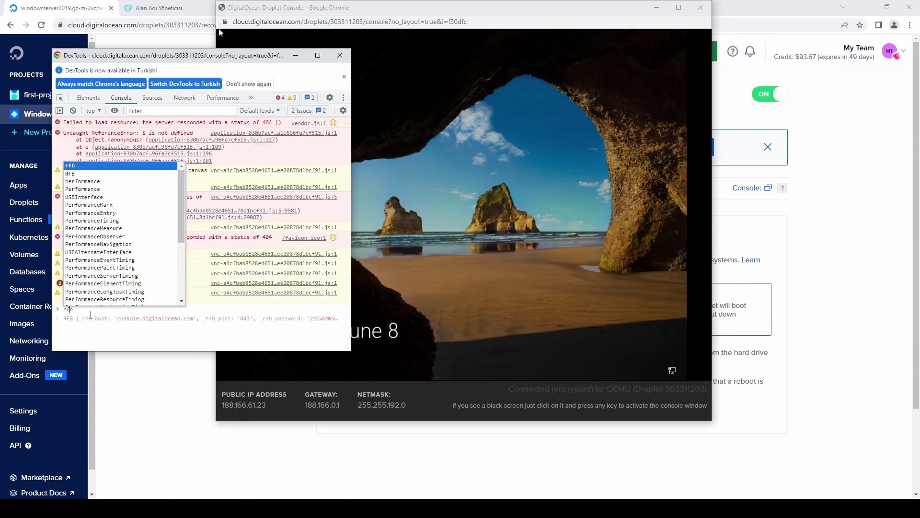
{"action": "type", "text": "."}
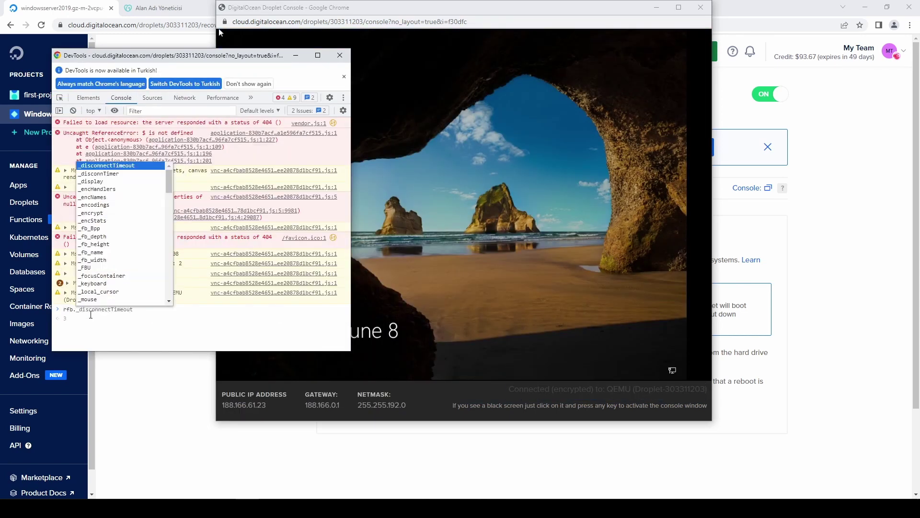
{"action": "type", "text": "send"}
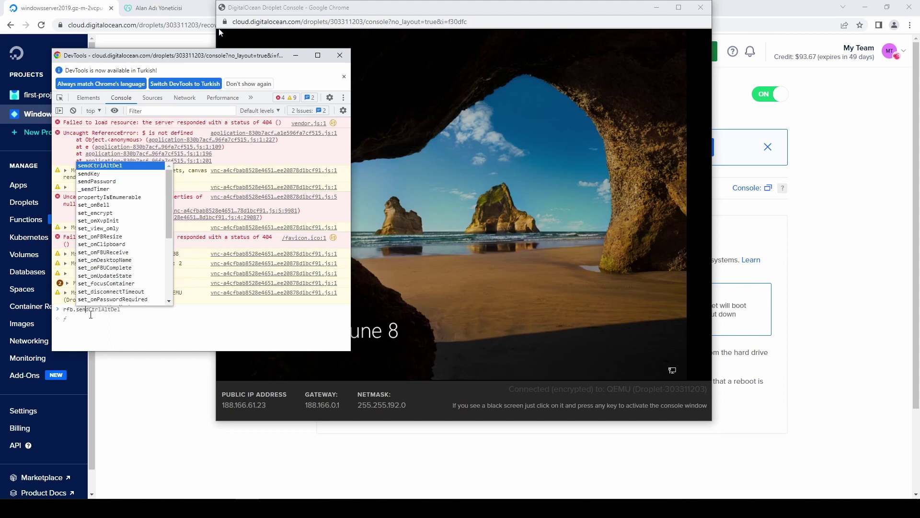
{"action": "key", "text": "Tab"}
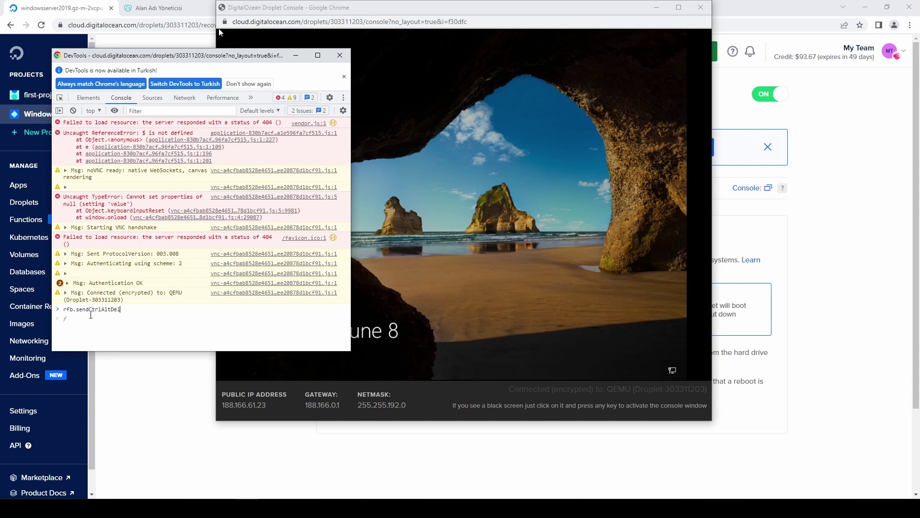
{"action": "type", "text": "()"}
{"action": "key", "text": "Return"}
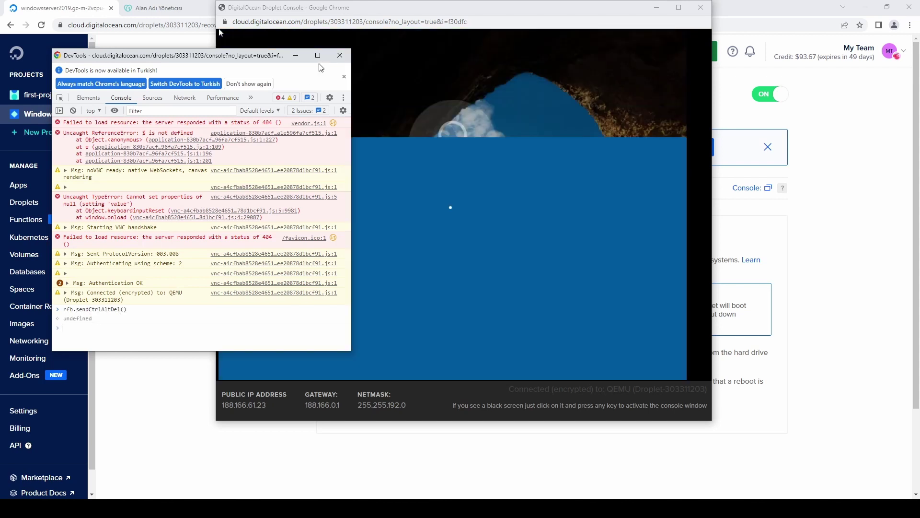
{"action": "left_click", "coordinate": [341, 55]}
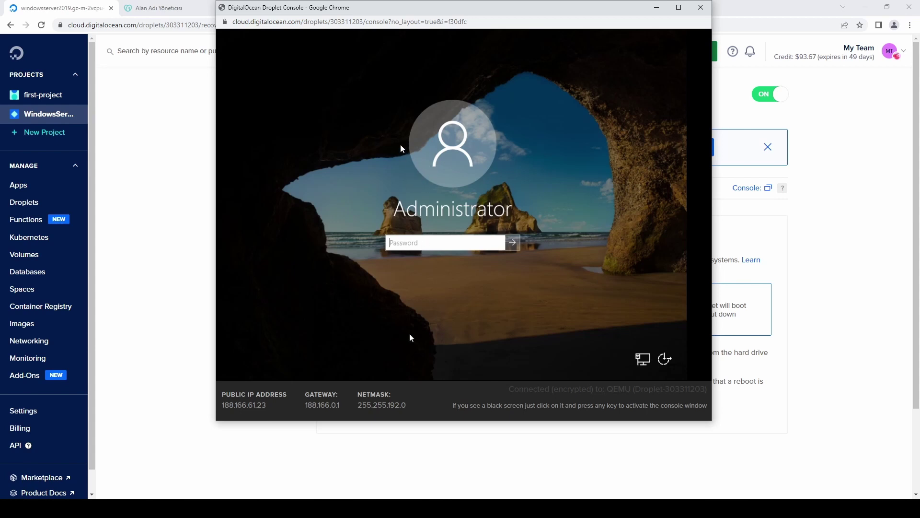
Dismiss the image menu and sign in to Windows with the Administrator password
{"action": "right_click", "coordinate": [389, 86]}
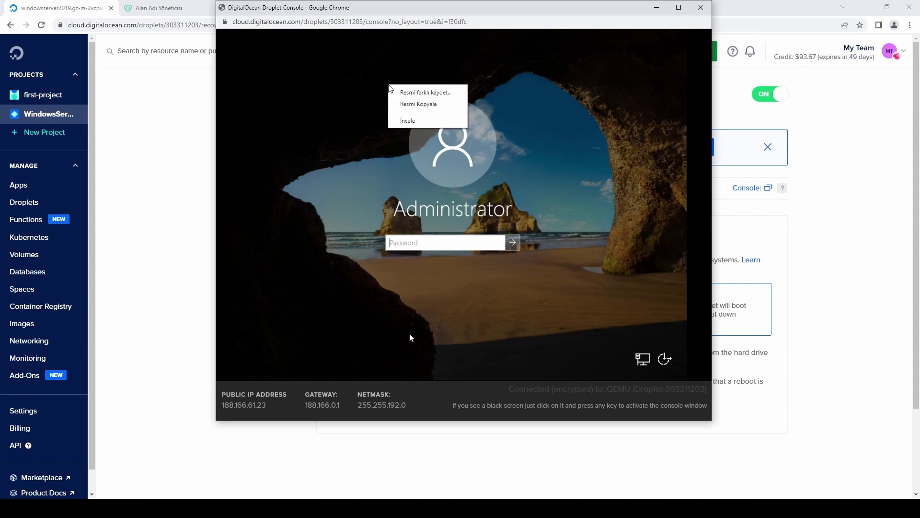
{"action": "left_click", "coordinate": [355, 119]}
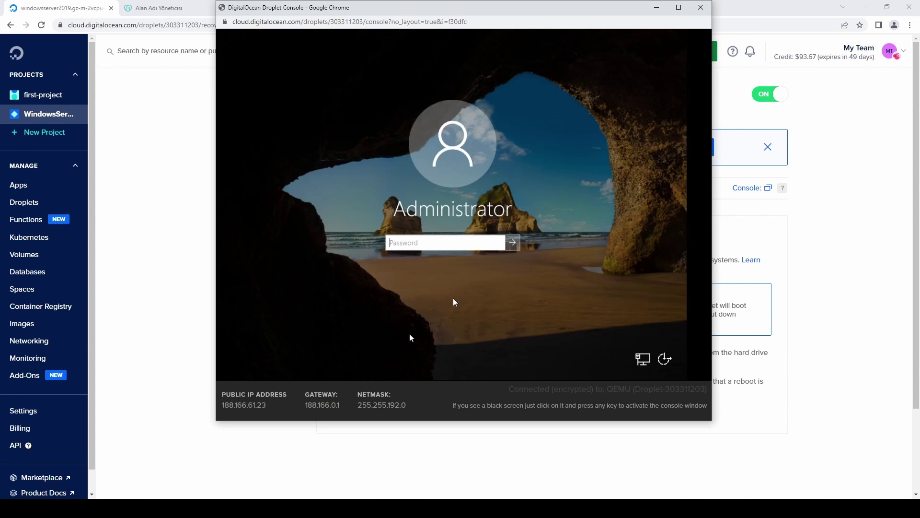
{"action": "type", "text": "••••••••••••••••"}
{"action": "key", "text": "Return"}
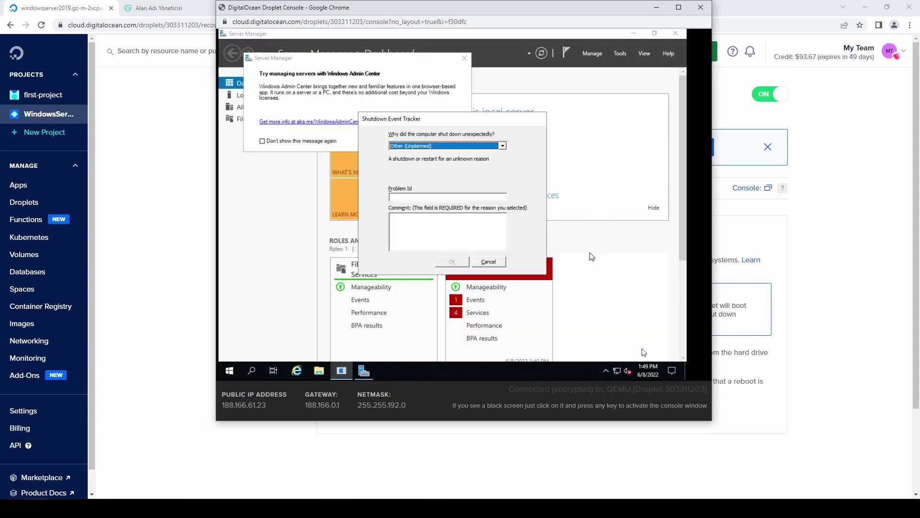
Open the Internet Protocol Version 4 (TCP/IPv4) properties of the Ethernet 2 connection
{"action": "left_click", "coordinate": [618, 371]}
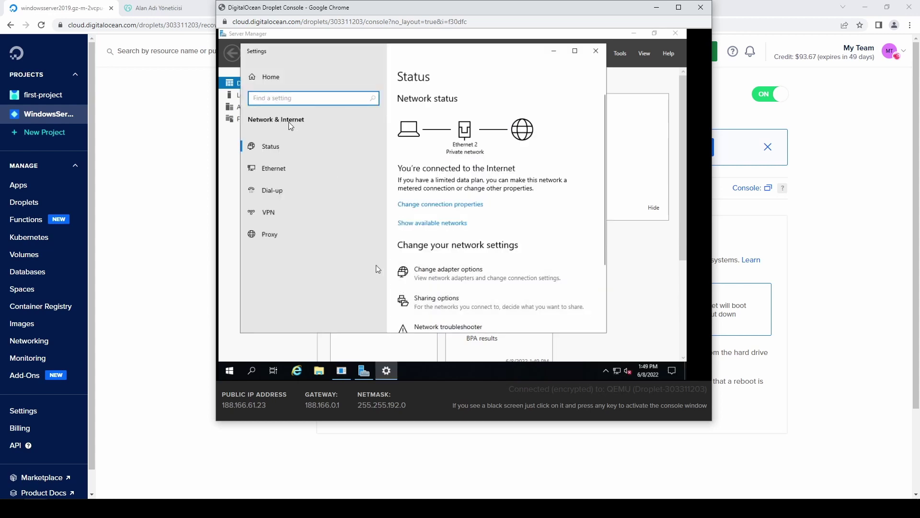
{"action": "key", "text": "Down"}
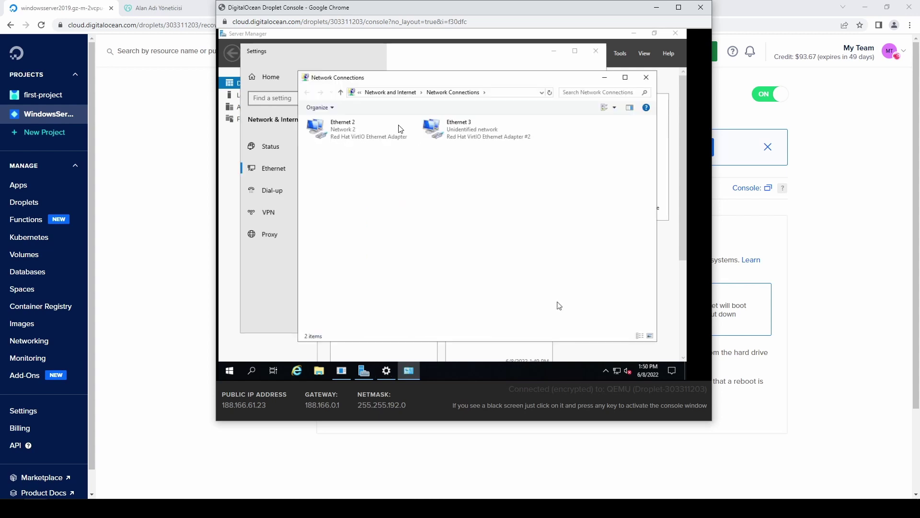
{"action": "right_click", "coordinate": [339, 137]}
{"action": "key", "text": "Up"}
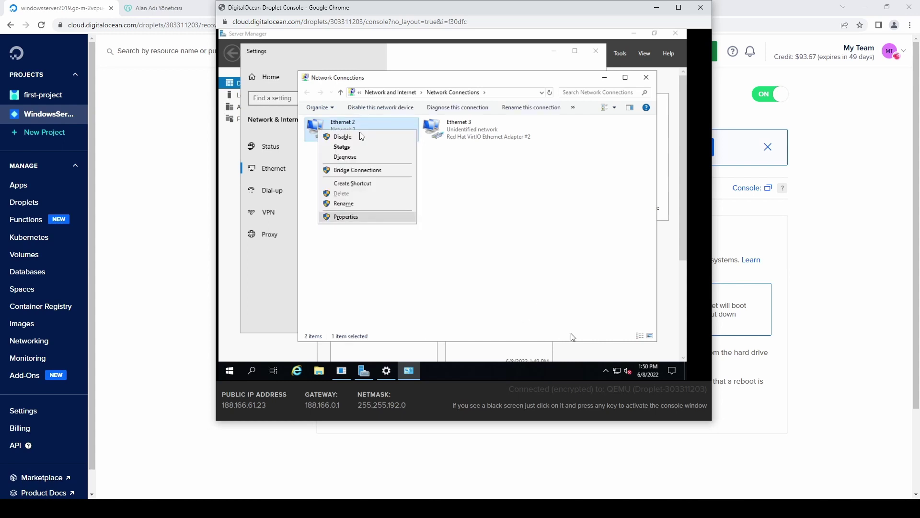
{"action": "key", "text": "Return"}
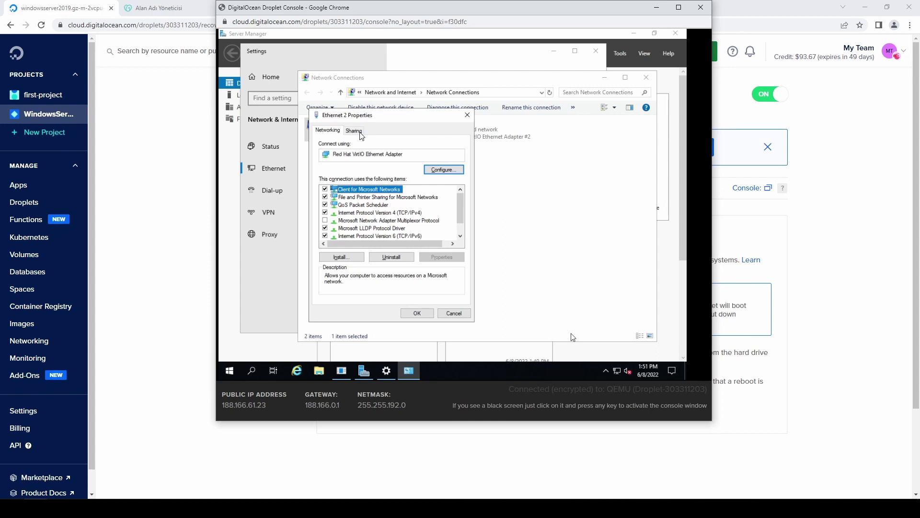
{"action": "key", "text": "Down"}
{"action": "key", "text": "Down"}
{"action": "key", "text": "Down"}
{"action": "key", "text": "Tab"}
{"action": "key", "text": "Tab"}
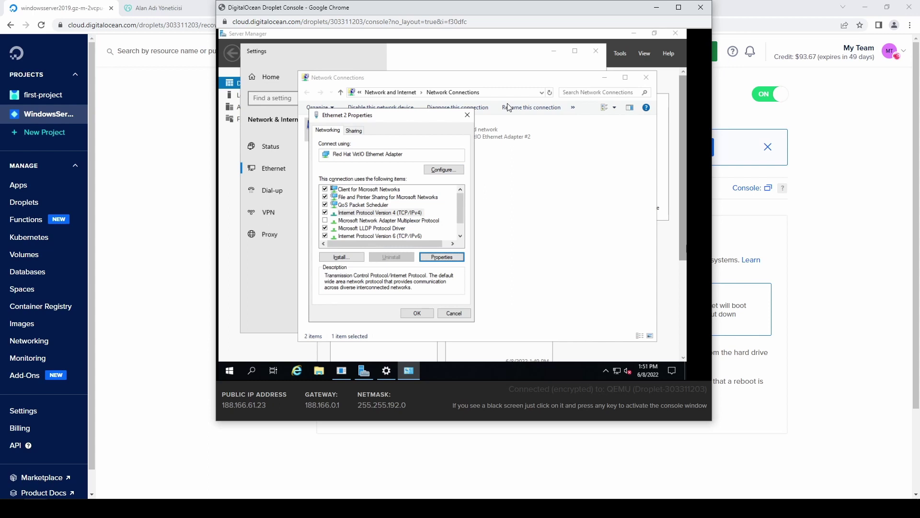
{"action": "key", "text": "Return"}
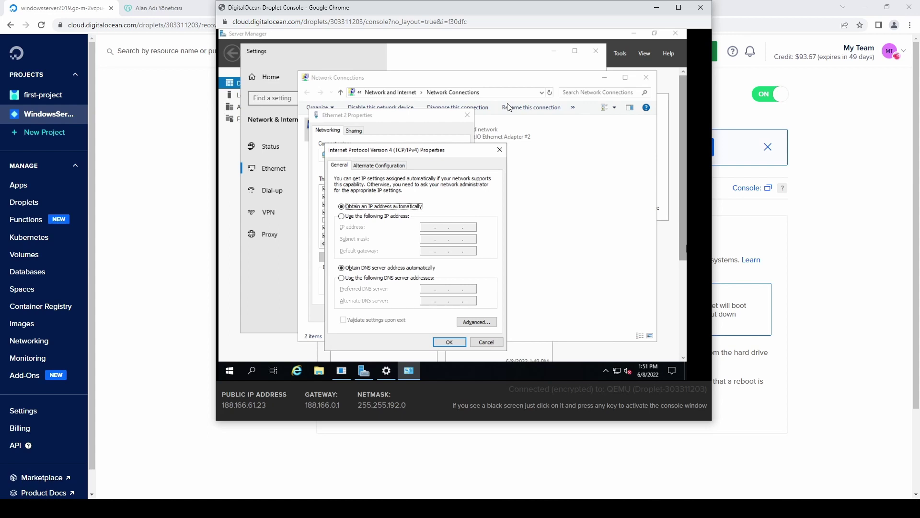
Set static IP 188.166.61.23, mask 255.255.192.0 and gateway 188.166.0.1
{"action": "key", "text": "Down"}
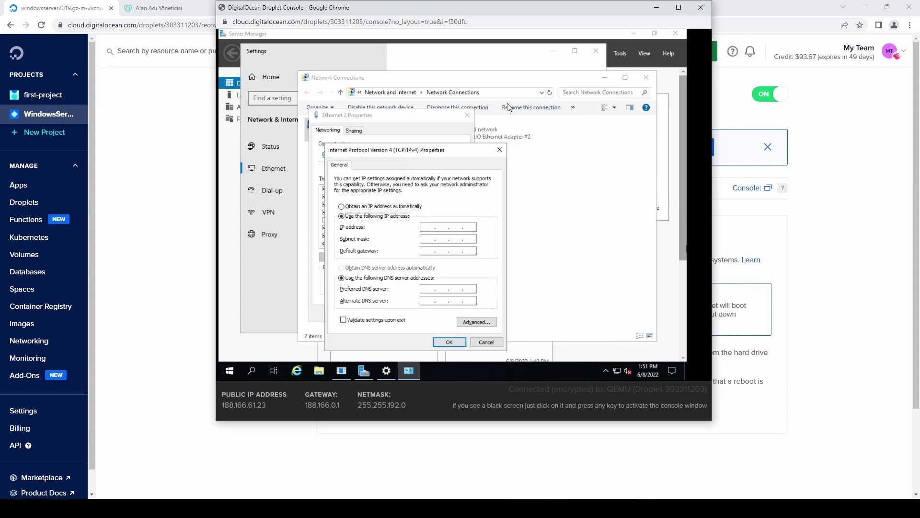
{"action": "key", "text": "Tab"}
{"action": "double_click", "coordinate": [253, 405]}
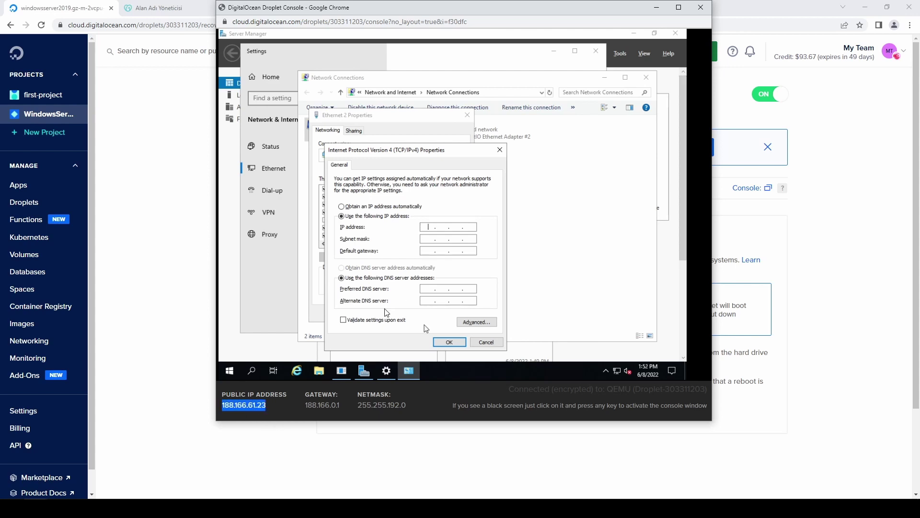
{"action": "type", "text": "188 . 166 . 61 . 23"}
{"action": "key", "text": "Tab"}
{"action": "type", "text": "255.255.192.0"}
{"action": "key", "text": "Tab"}
{"action": "type", "text": "188.166.0.1"}
{"action": "key", "text": "Tab"}
Enter DNS servers 8.8.8.8 and 8.8.4.4 and save the network settings
{"action": "type", "text": "8 . 8 . 8"}
{"action": "type", "text": "8 . 8 . 4"}
{"action": "key", "text": "Return"}
{"action": "key", "text": "Return"}
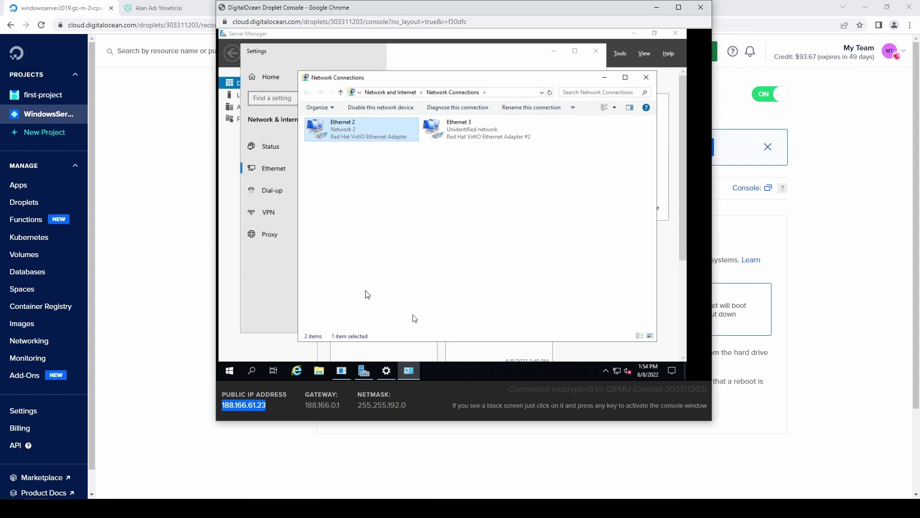
Allow remote connections and turn off Network Level Authentication in System Properties
{"action": "left_click", "coordinate": [229, 371]}
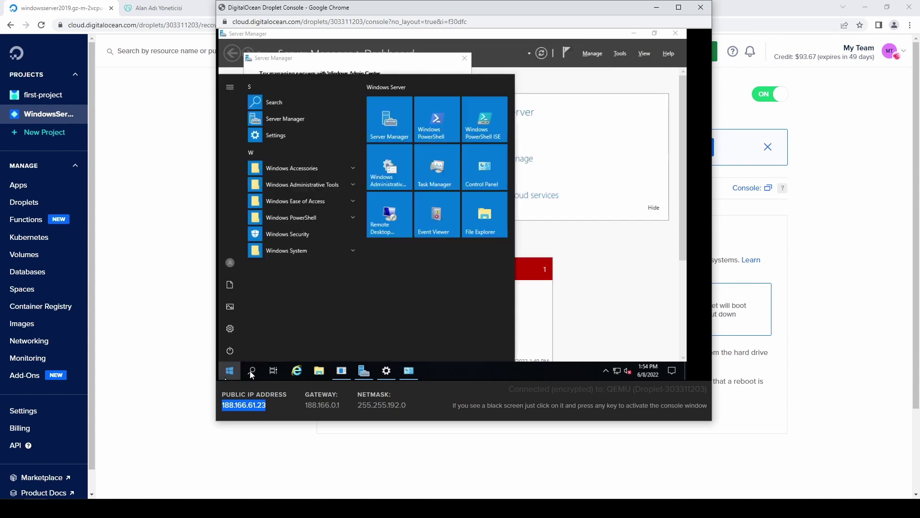
{"action": "type", "text": "allo"}
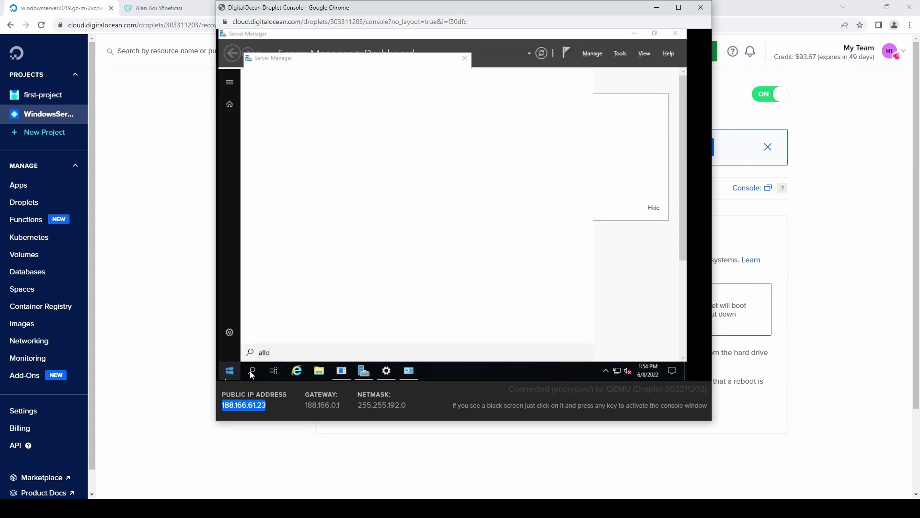
{"action": "type", "text": "w "}
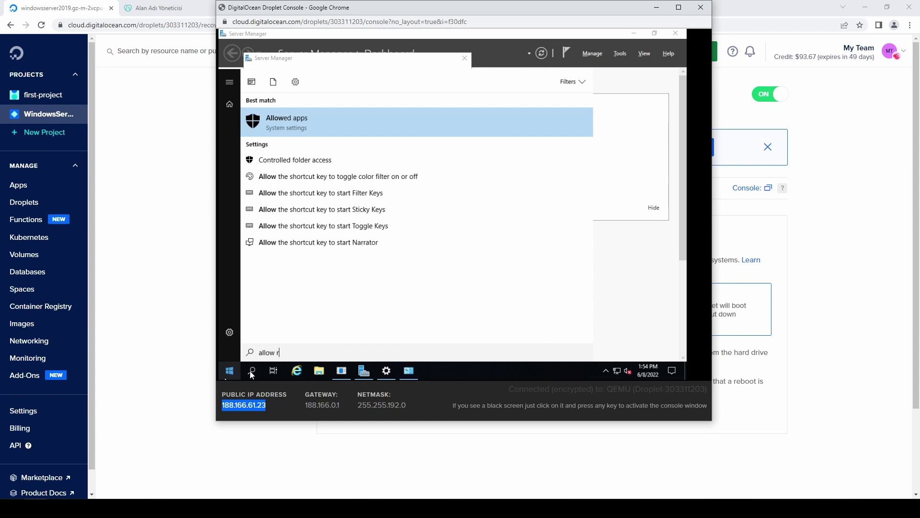
{"action": "type", "text": "remote"}
{"action": "key", "text": "Return"}
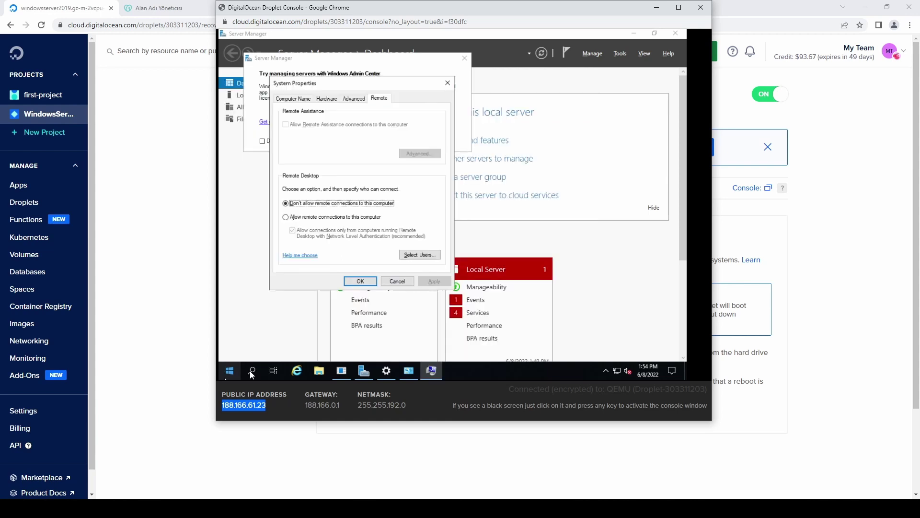
{"action": "key", "text": "Down"}
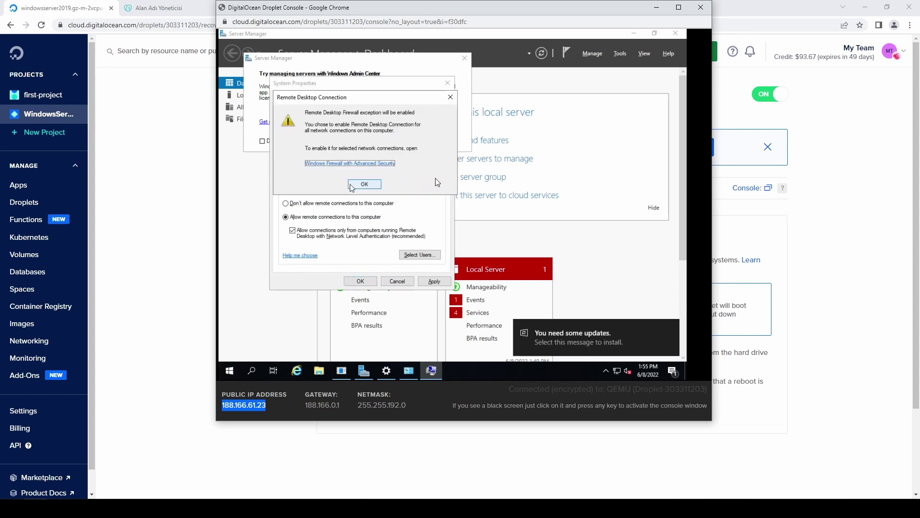
{"action": "left_click", "coordinate": [357, 183]}
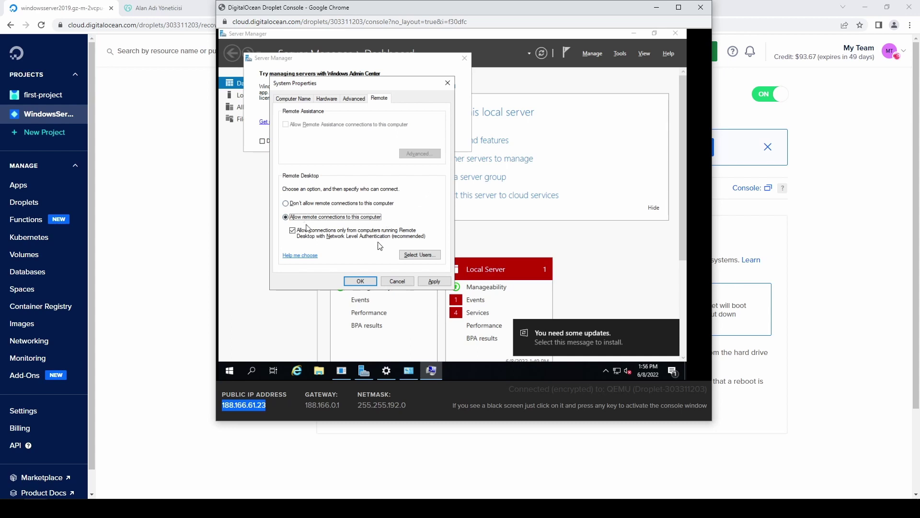
{"action": "left_click", "coordinate": [309, 233]}
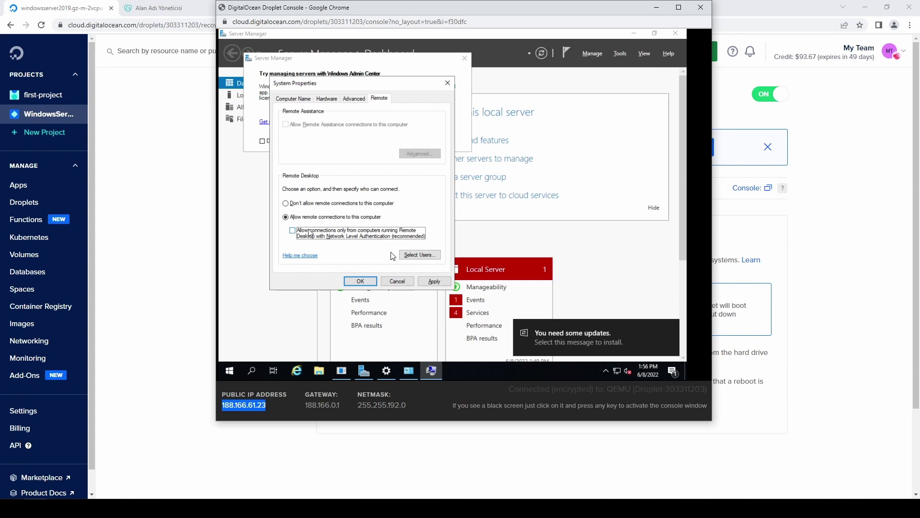
{"action": "left_click", "coordinate": [360, 281]}
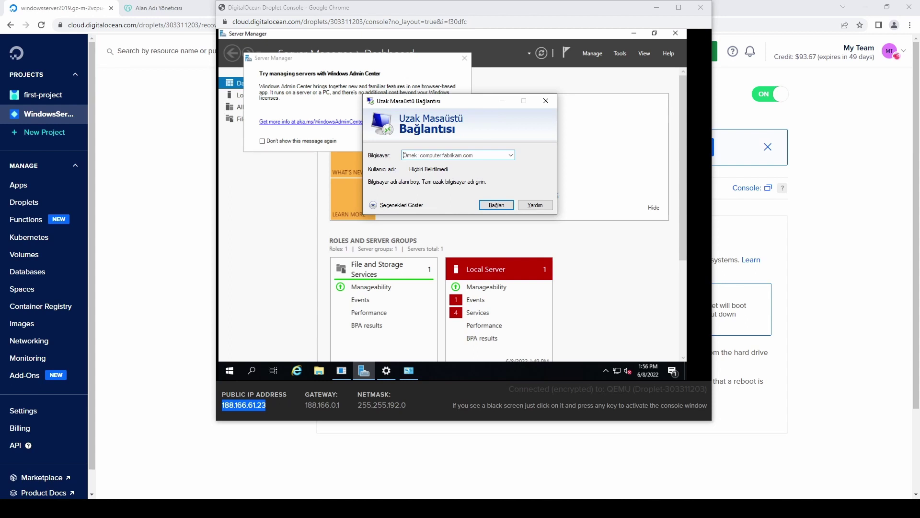
Copy the droplet's IPv4 188.166.61.23 into Remote Desktop Connection and connect
{"action": "left_click", "coordinate": [82, 6]}
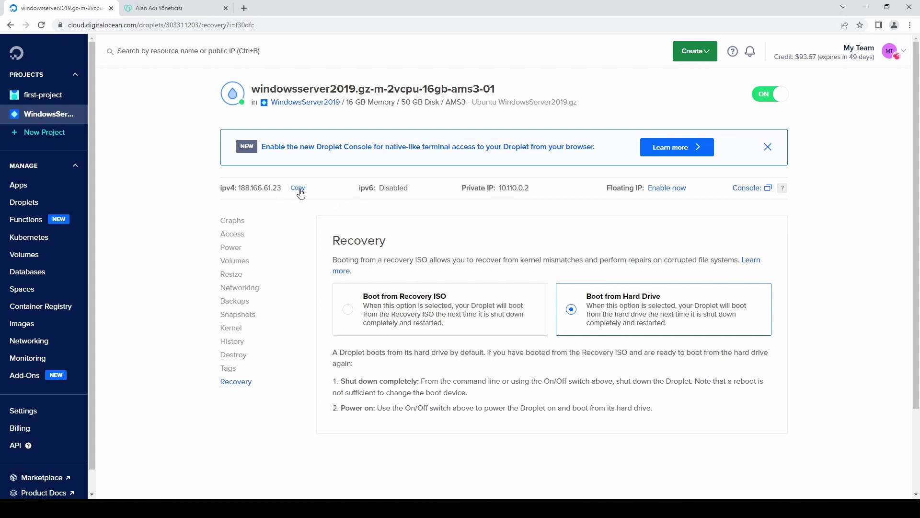
{"action": "left_click", "coordinate": [298, 187]}
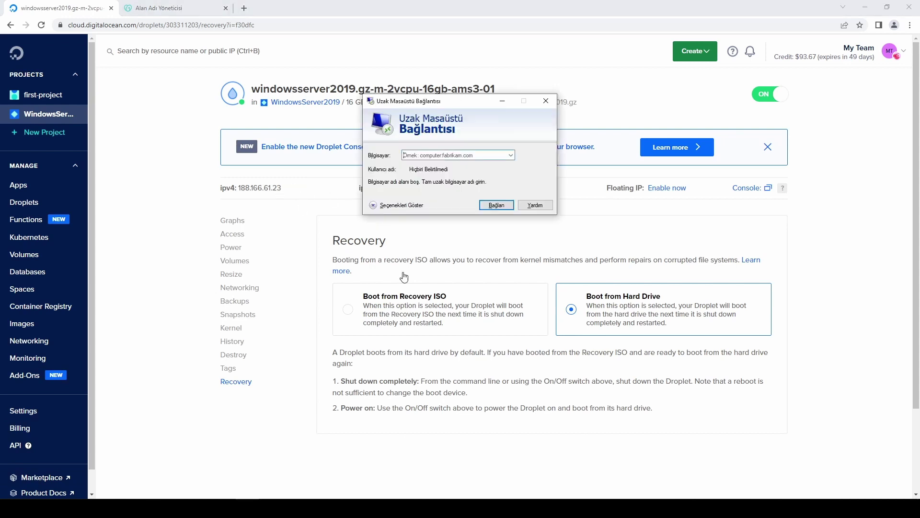
{"action": "key", "text": "ctrl+v"}
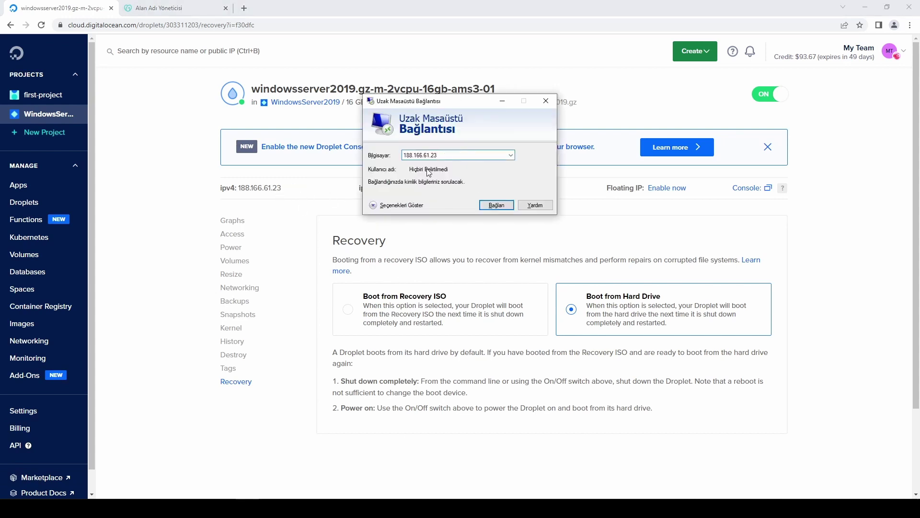
{"action": "key", "text": "Return"}
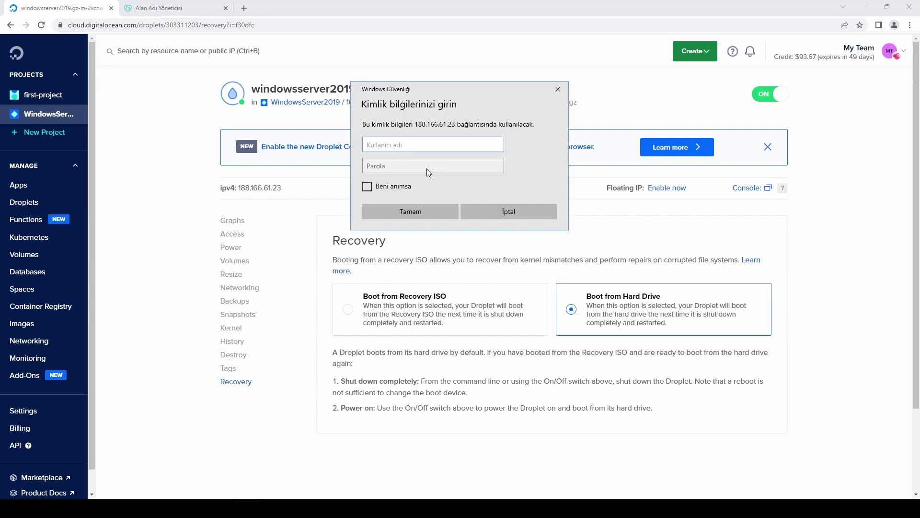
Log in as Administrator and accept the server's certificate warning
{"action": "type", "text": "Administrator"}
{"action": "key", "text": "Return"}
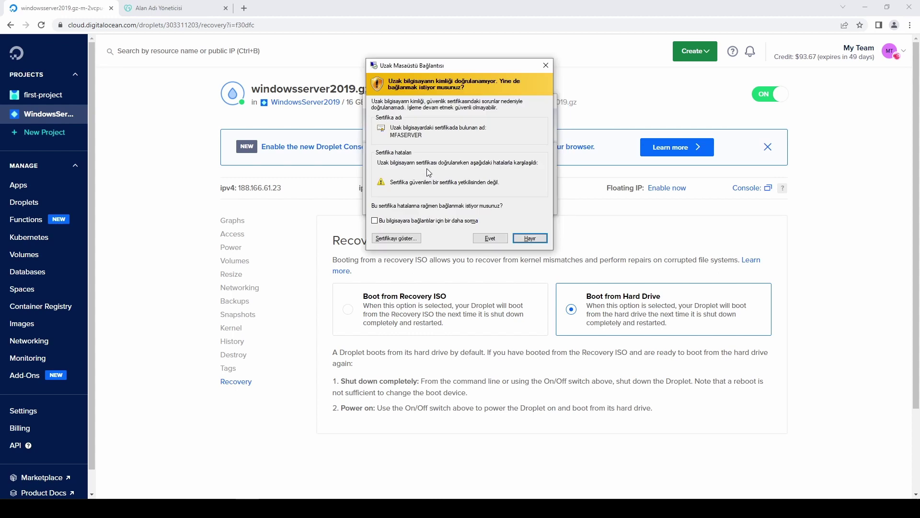
{"action": "left_click", "coordinate": [488, 239]}
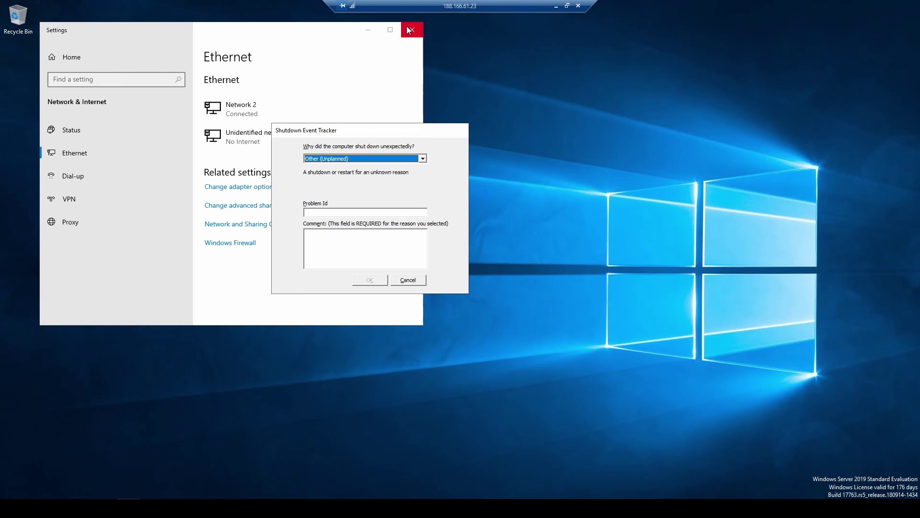
{"action": "left_click", "coordinate": [407, 29]}
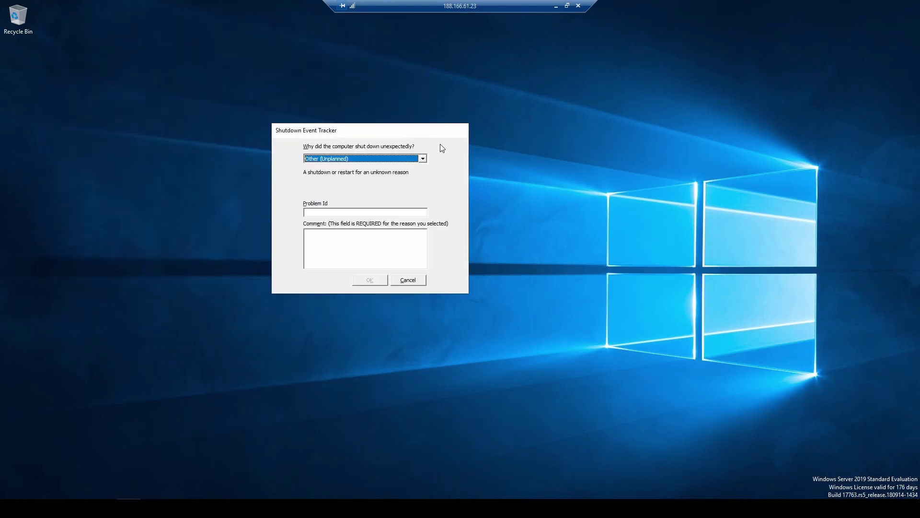
Dismiss the Shutdown Event Tracker, then paste the Chrome standalone installer onto the desktop and install it
{"action": "left_click", "coordinate": [408, 281]}
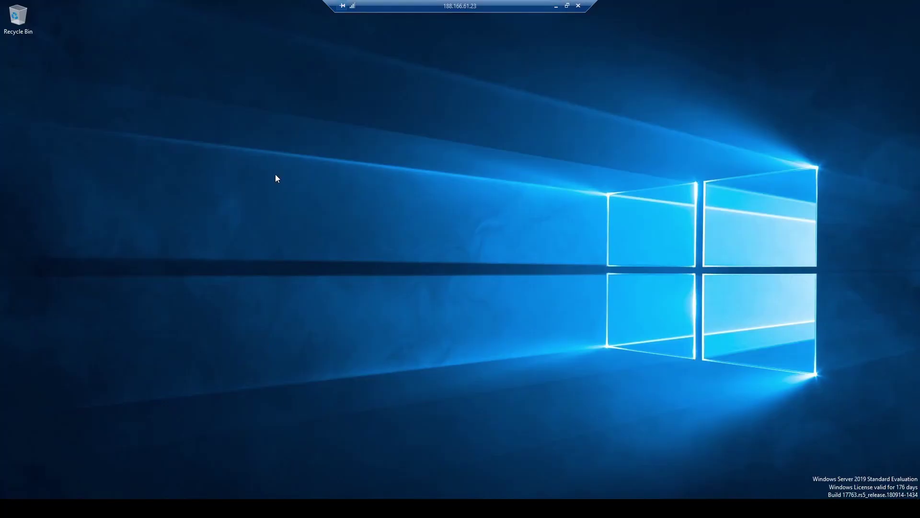
{"action": "right_click", "coordinate": [276, 178]}
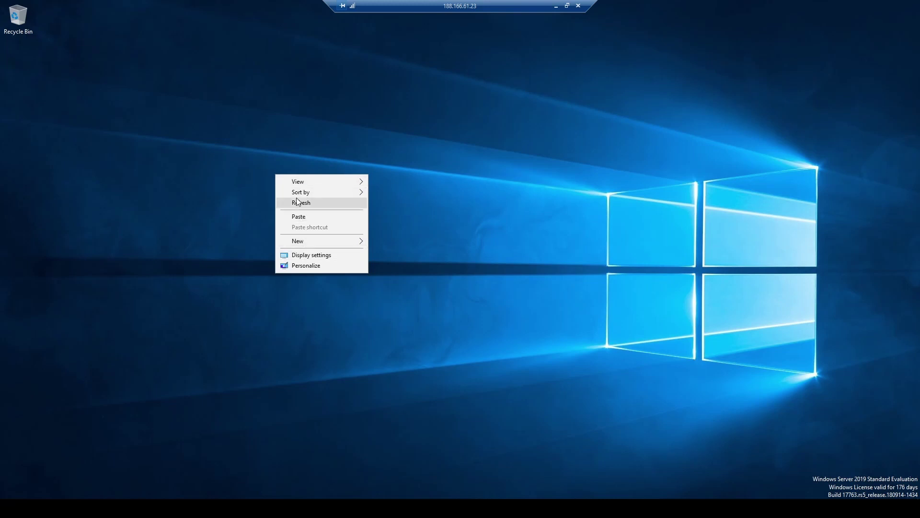
{"action": "left_click", "coordinate": [294, 216]}
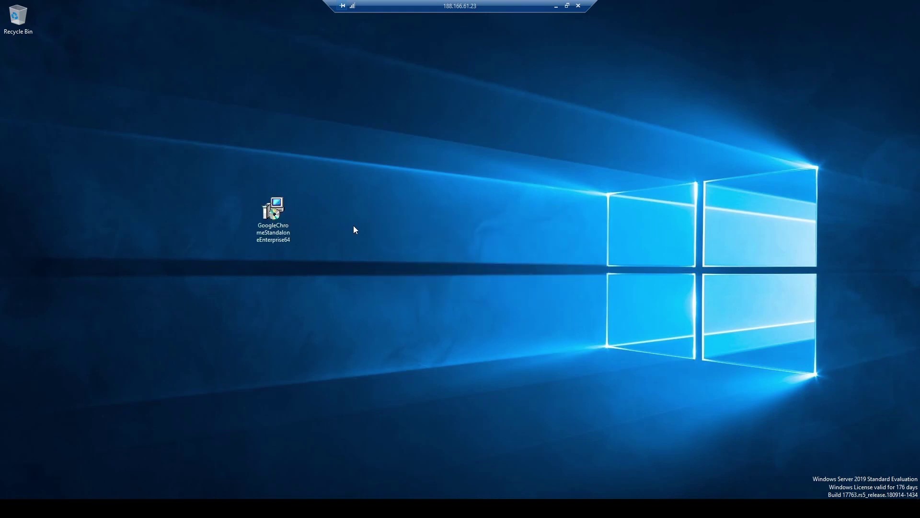
{"action": "double_click", "coordinate": [276, 226]}
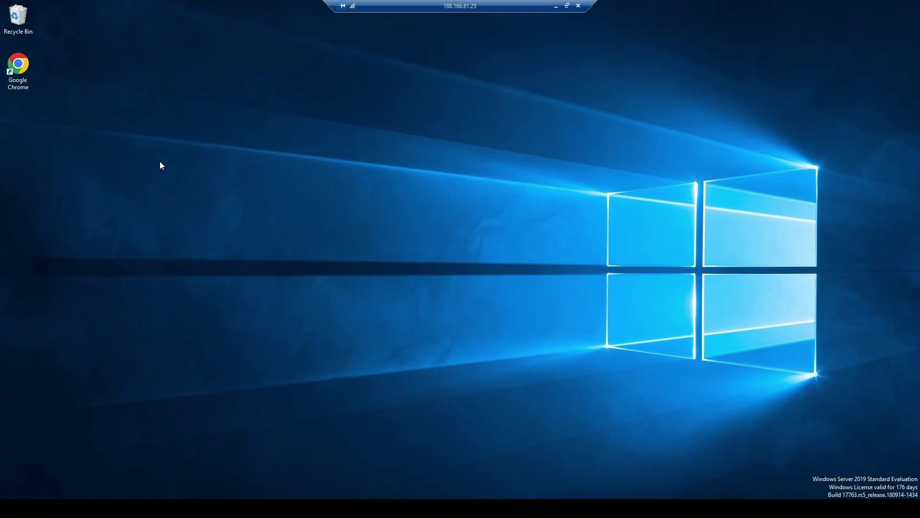
{"action": "key", "text": "super"}
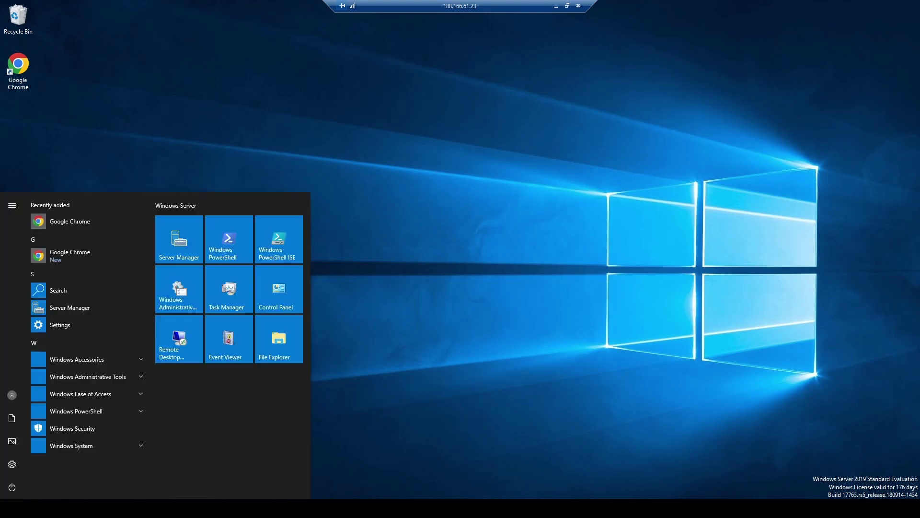
Start the Add Roles and Features Wizard for a role-based installation on MFASERVER
{"action": "left_click", "coordinate": [175, 244]}
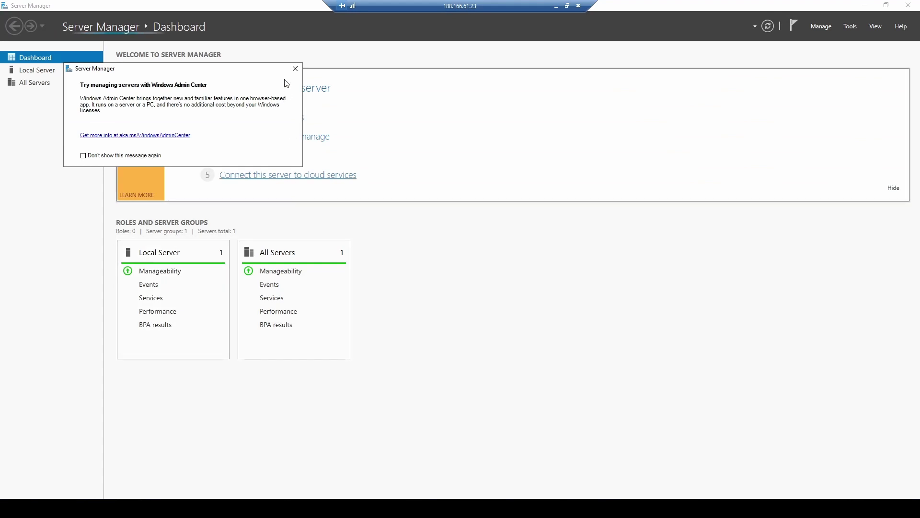
{"action": "left_click", "coordinate": [295, 68]}
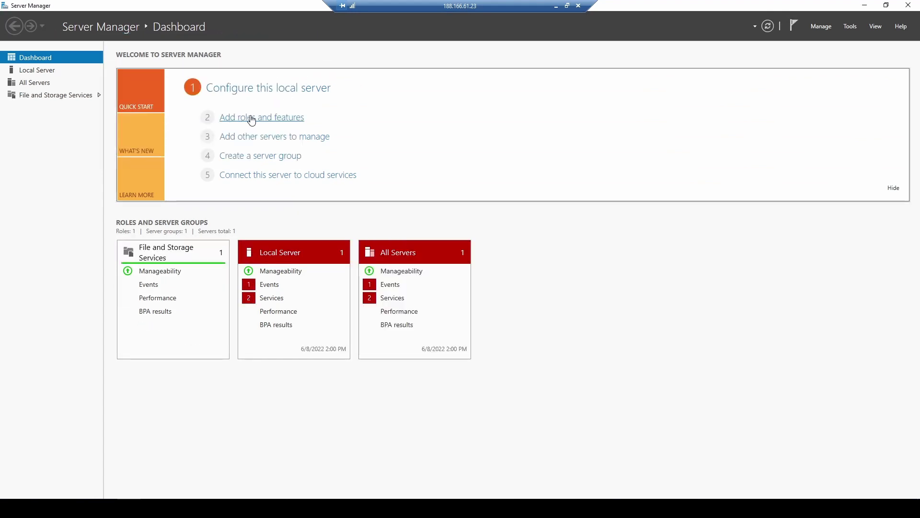
{"action": "left_click", "coordinate": [250, 119]}
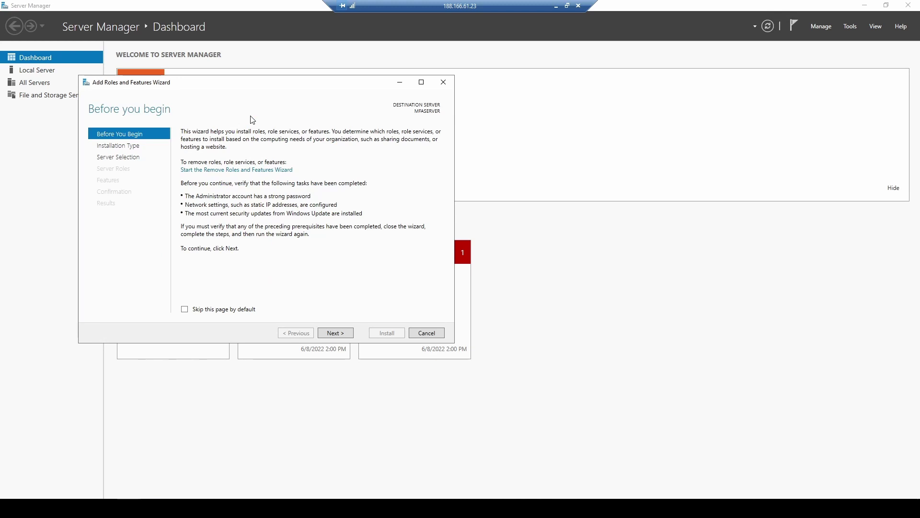
{"action": "left_click", "coordinate": [329, 331]}
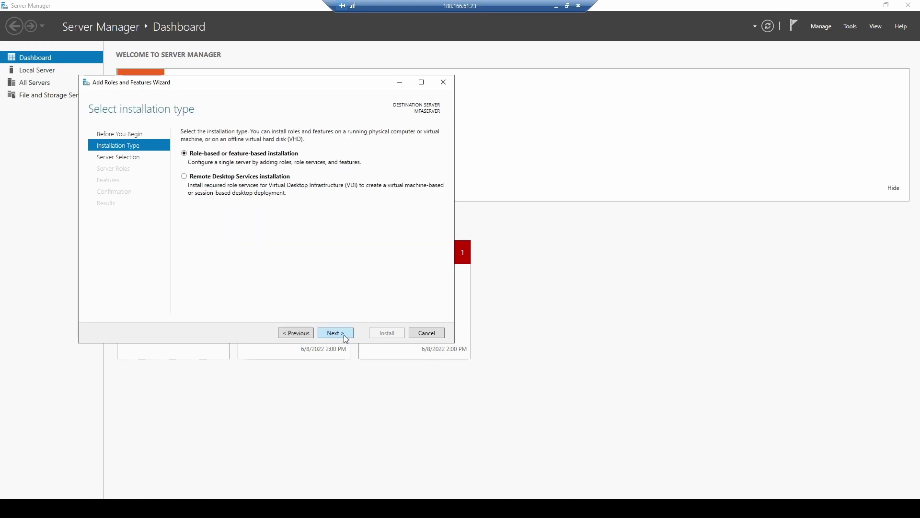
{"action": "left_click", "coordinate": [334, 331]}
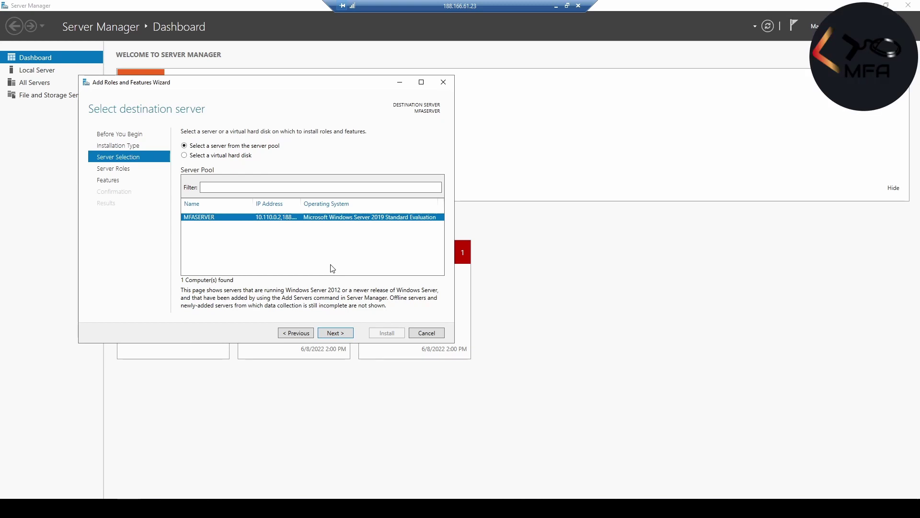
{"action": "left_click", "coordinate": [334, 331]}
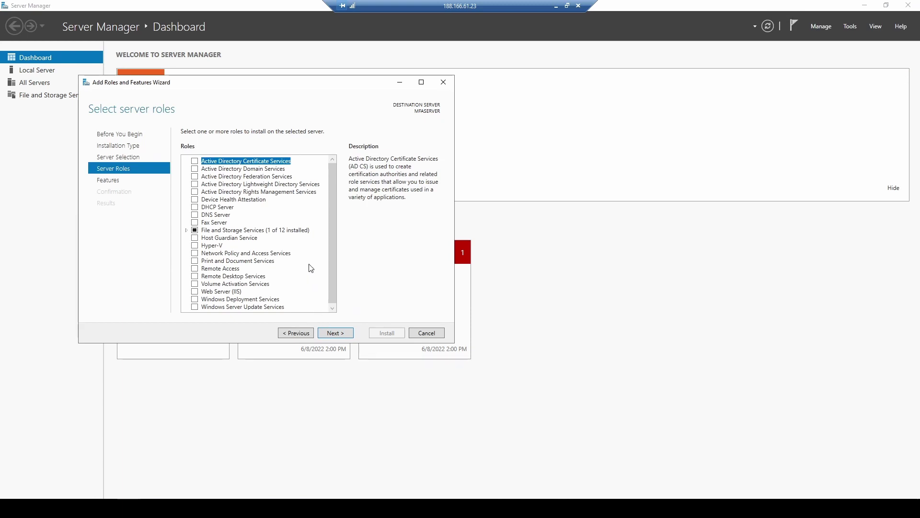
Select the DNS Server and Web Server (IIS) roles along with their management tools
{"action": "left_click", "coordinate": [195, 215]}
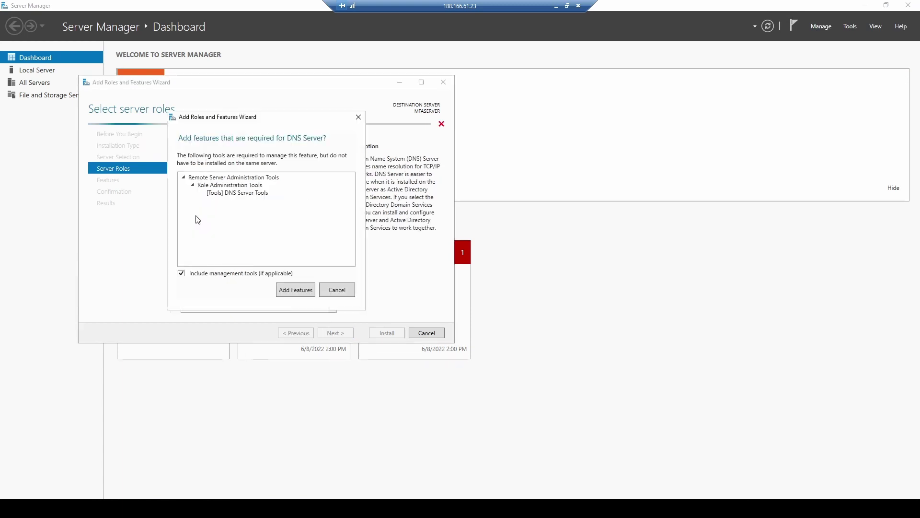
{"action": "left_click", "coordinate": [297, 290]}
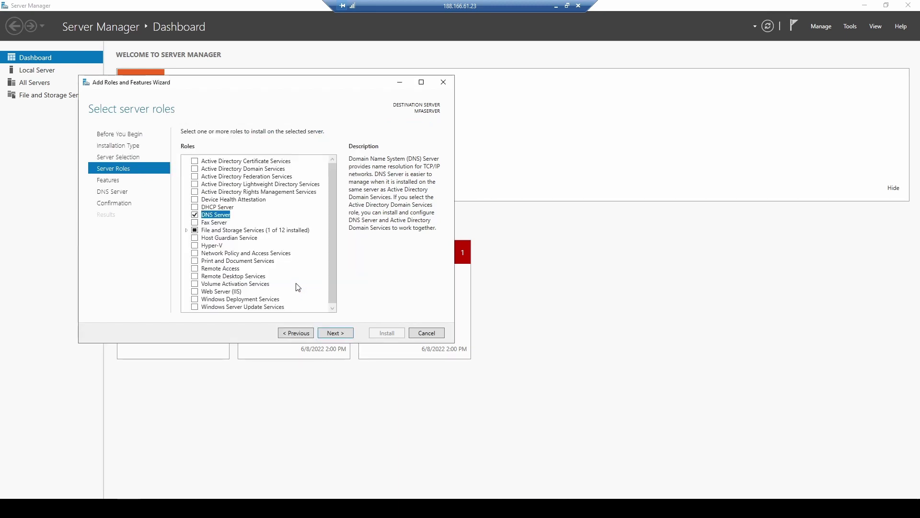
{"action": "left_click", "coordinate": [195, 291]}
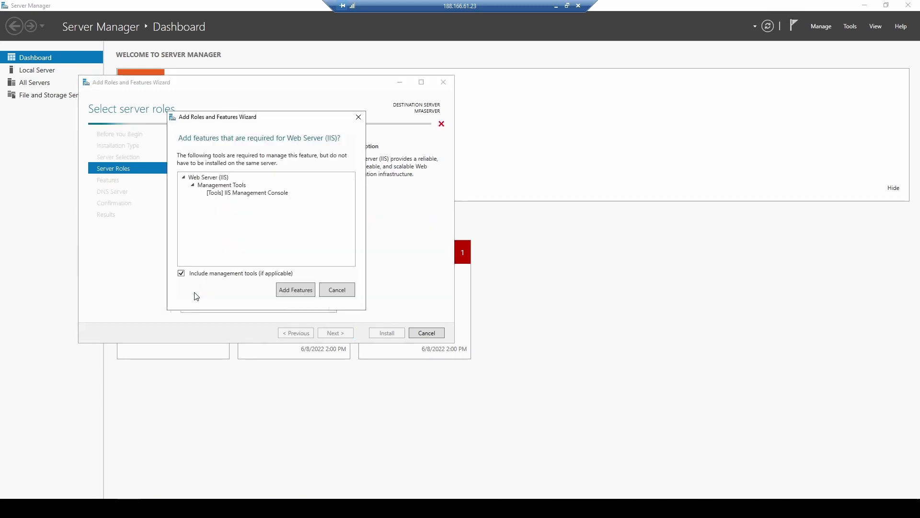
{"action": "left_click", "coordinate": [295, 290]}
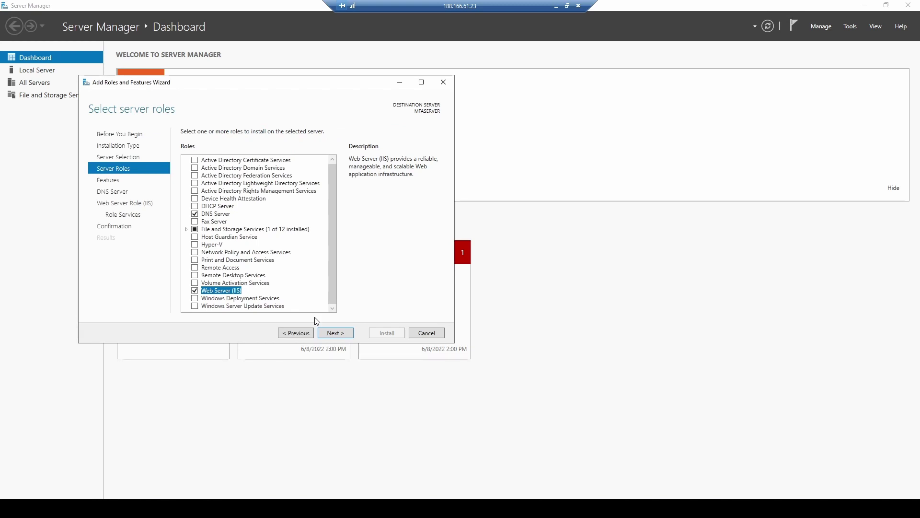
{"action": "left_click", "coordinate": [335, 332]}
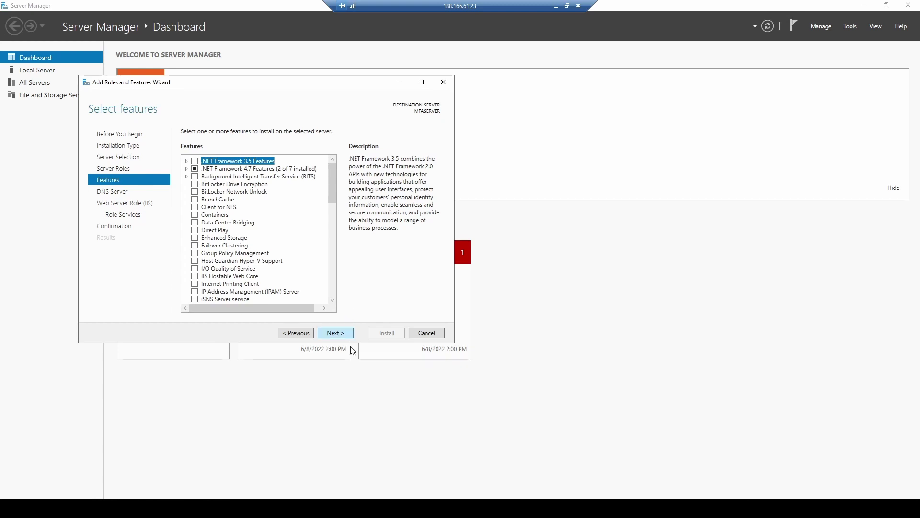
Add HTTP Redirection and FTP Service to the IIS role services, then install DNS and IIS
{"action": "left_click", "coordinate": [337, 333]}
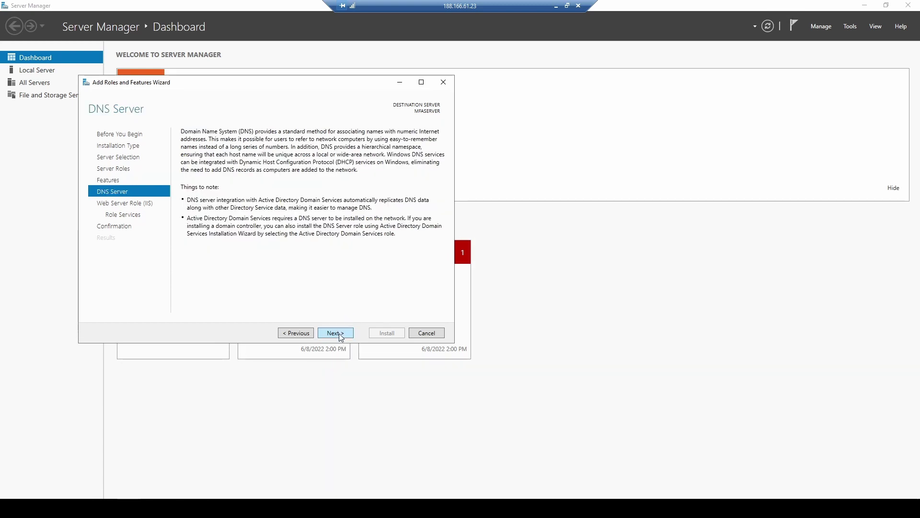
{"action": "left_click", "coordinate": [338, 332]}
{"action": "left_click", "coordinate": [338, 333]}
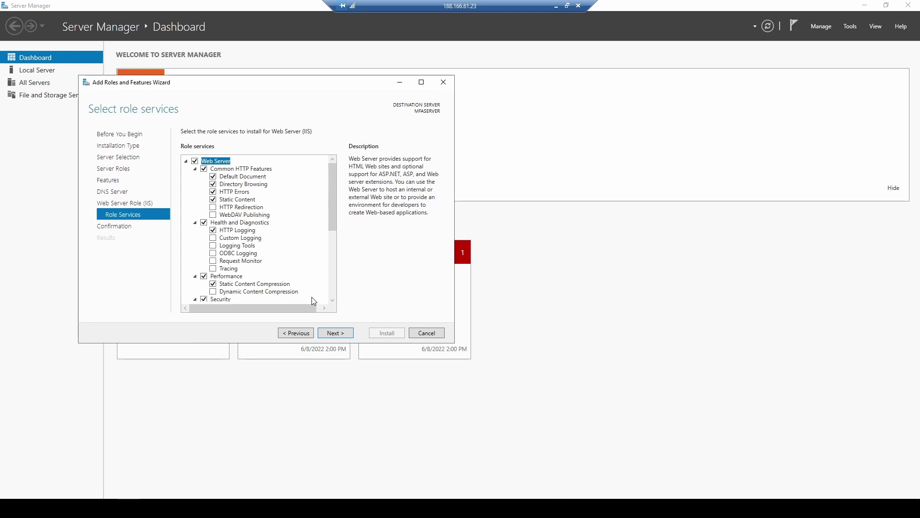
{"action": "left_click", "coordinate": [213, 208]}
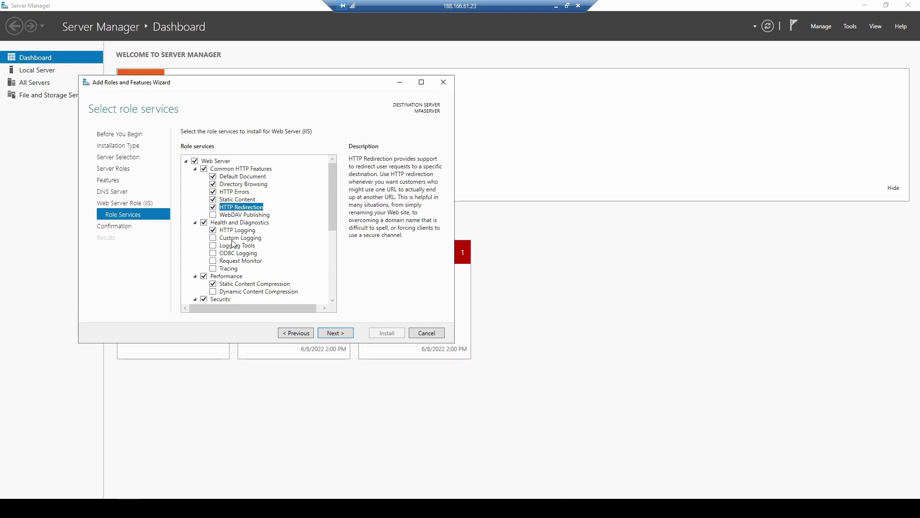
{"action": "scroll", "coordinate": [225, 275], "scroll_direction": "down", "scroll_amount": 2}
{"action": "scroll", "coordinate": [225, 275], "scroll_direction": "down", "scroll_amount": 2}
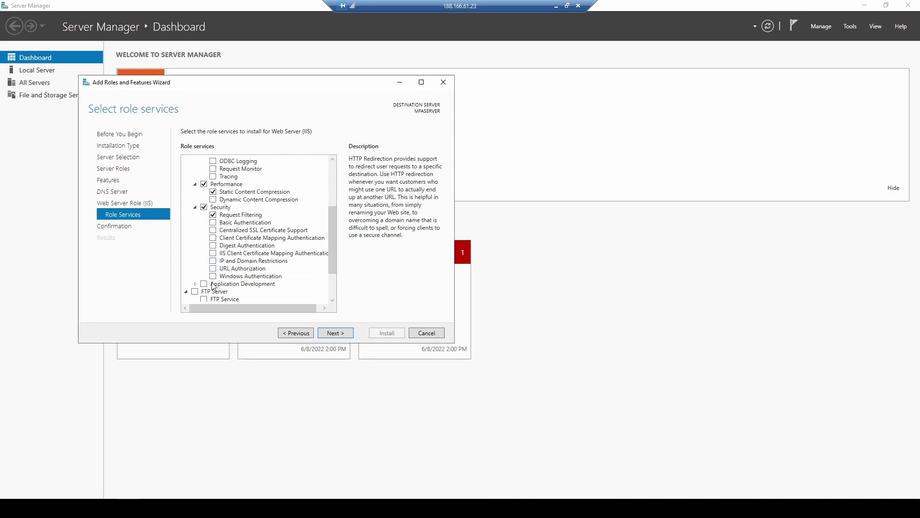
{"action": "left_click", "coordinate": [195, 291]}
{"action": "scroll", "coordinate": [271, 270], "scroll_direction": "down", "scroll_amount": 2}
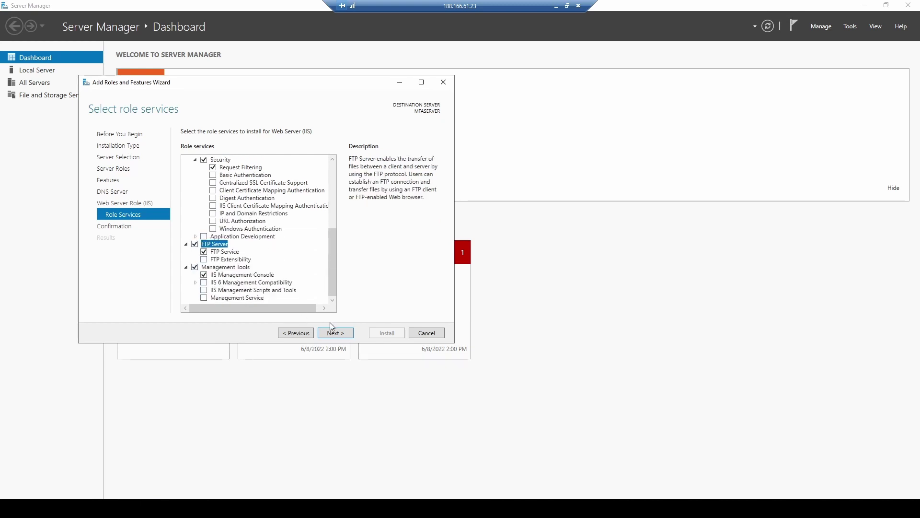
{"action": "left_click", "coordinate": [337, 332]}
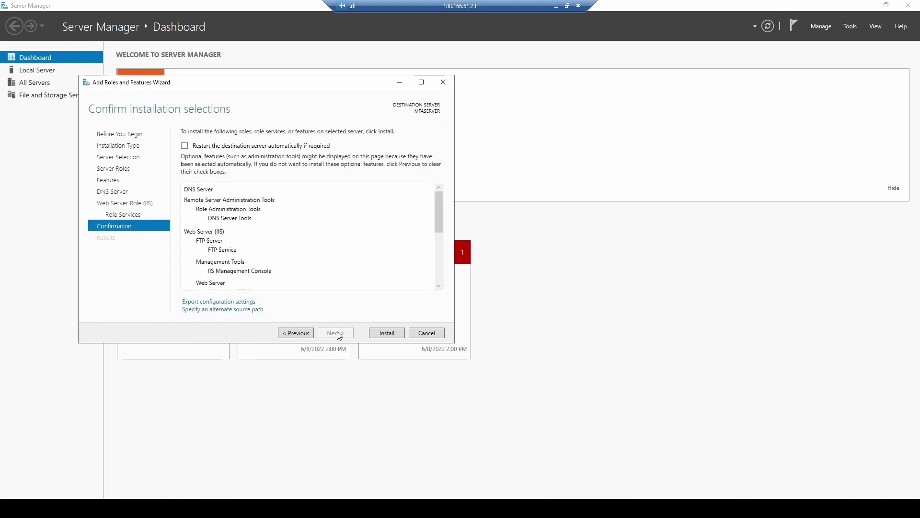
{"action": "left_click", "coordinate": [386, 333]}
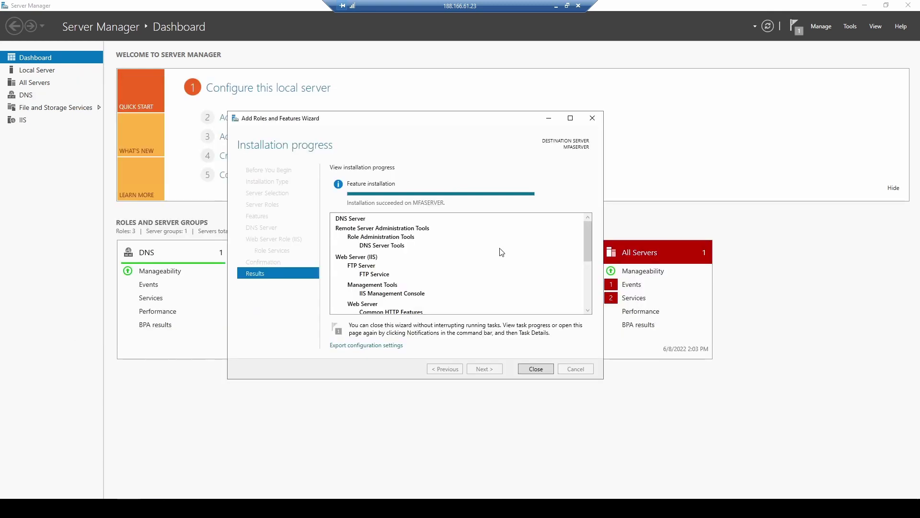
Close the finished wizard and open Computer Management at Local Users and Groups > Users
{"action": "left_click", "coordinate": [536, 368]}
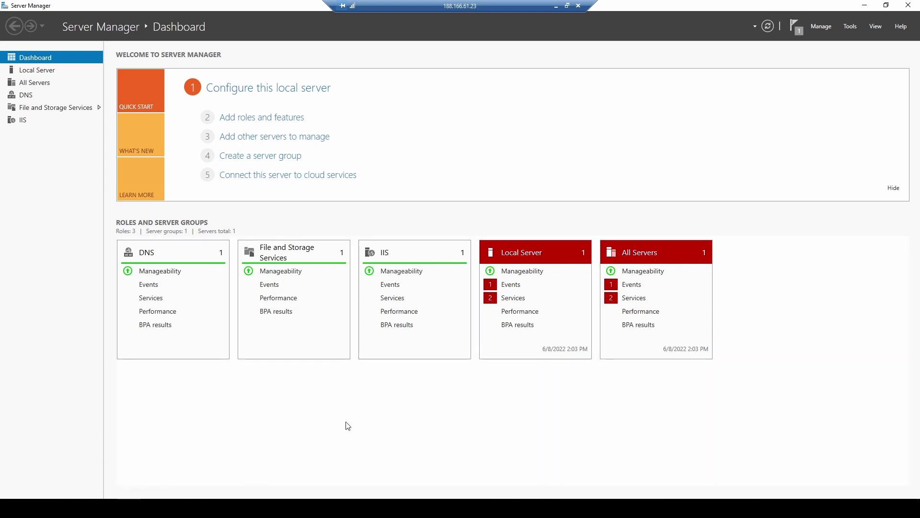
{"action": "left_click", "coordinate": [850, 26]}
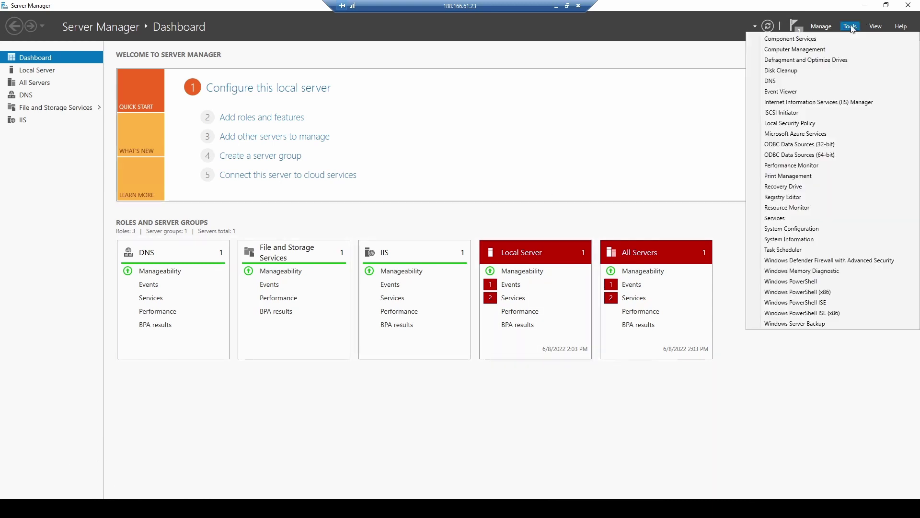
{"action": "left_click", "coordinate": [814, 49]}
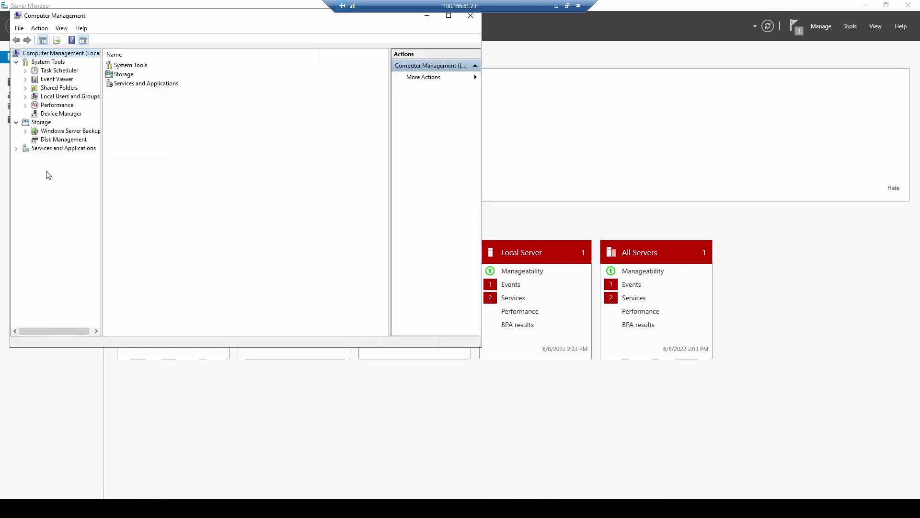
{"action": "left_click", "coordinate": [47, 97]}
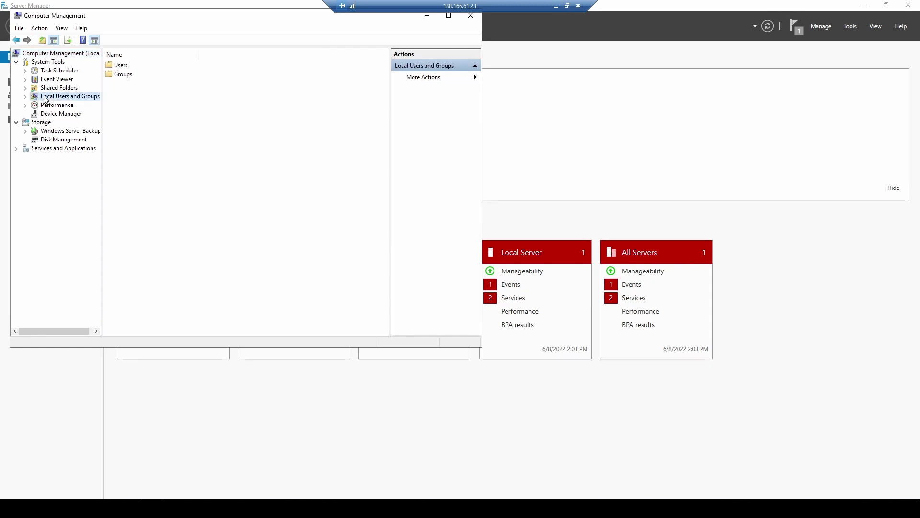
{"action": "left_click", "coordinate": [26, 97]}
{"action": "left_click", "coordinate": [55, 107]}
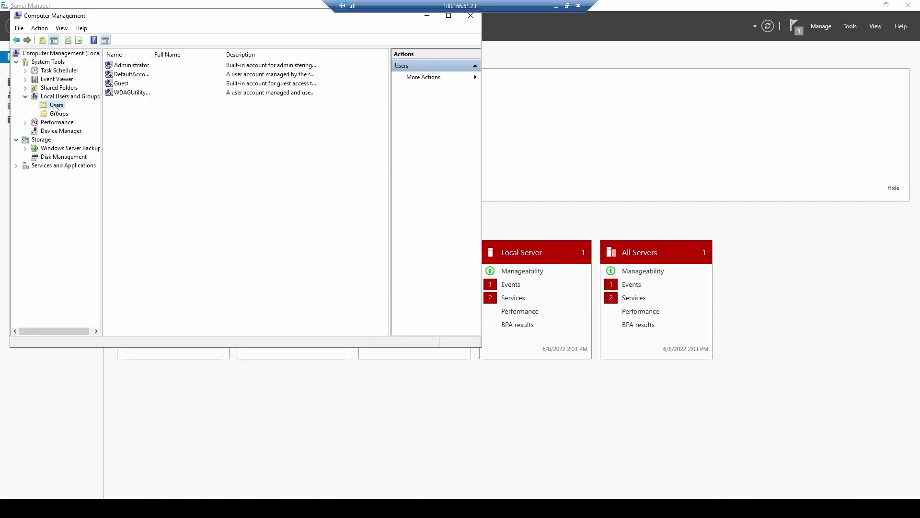
Create local user 'denememfa' with a never-expiring password, then close Computer Management
{"action": "right_click", "coordinate": [56, 106]}
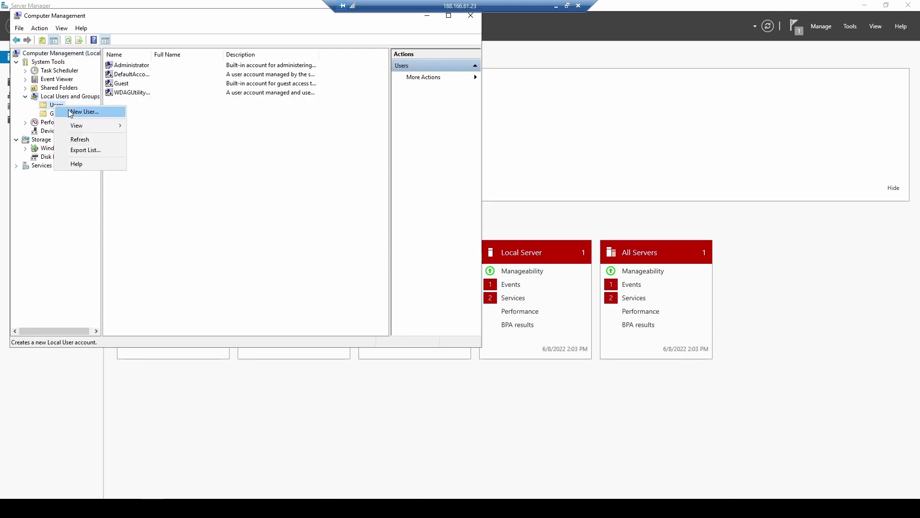
{"action": "left_click", "coordinate": [70, 112]}
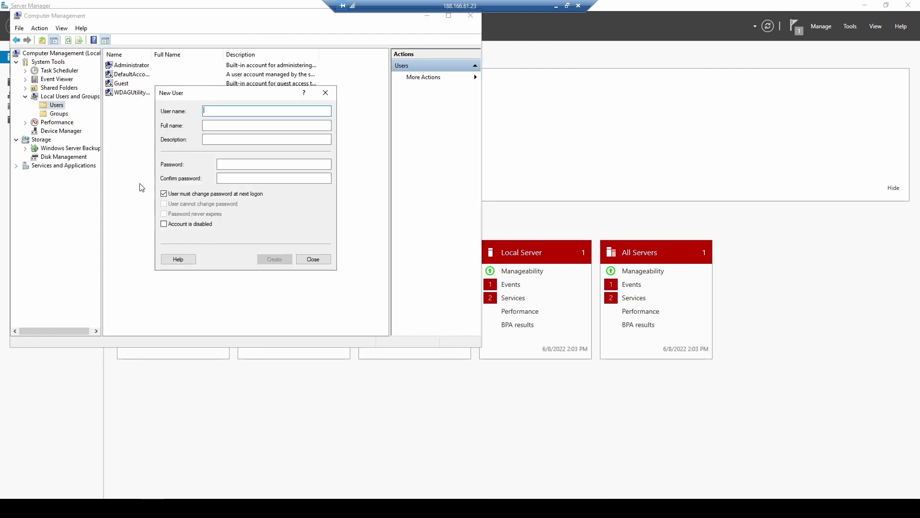
{"action": "type", "text": "denememfa"}
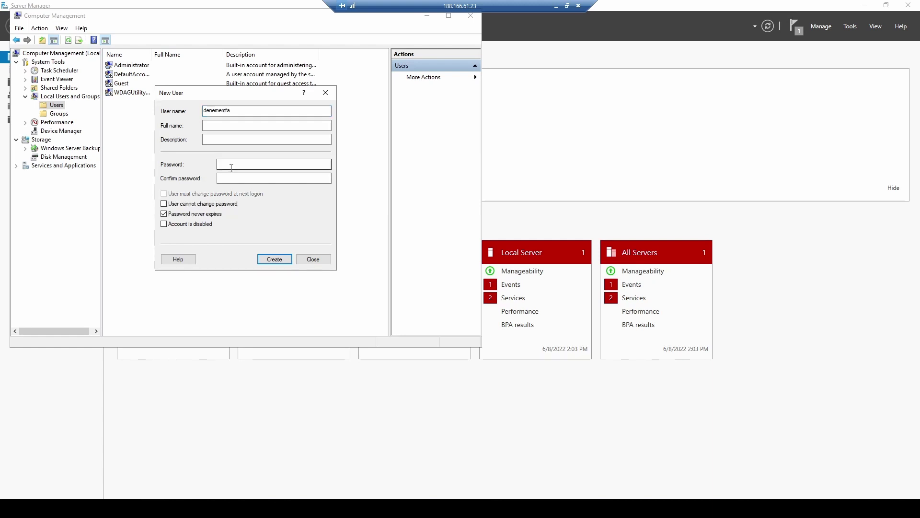
{"action": "left_click", "coordinate": [231, 166]}
{"action": "type", "text": "Deneme123!"}
{"action": "key", "text": "Tab"}
{"action": "type", "text": "Deneme123!"}
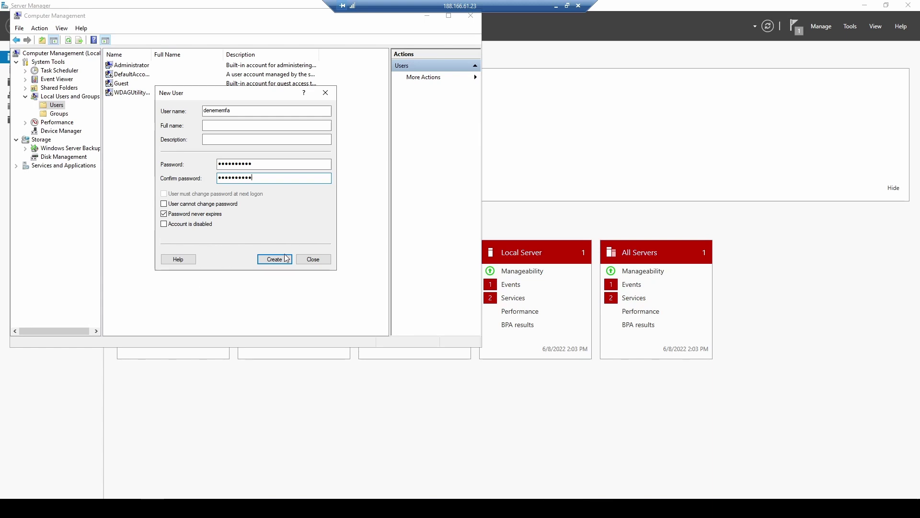
{"action": "left_click", "coordinate": [277, 259]}
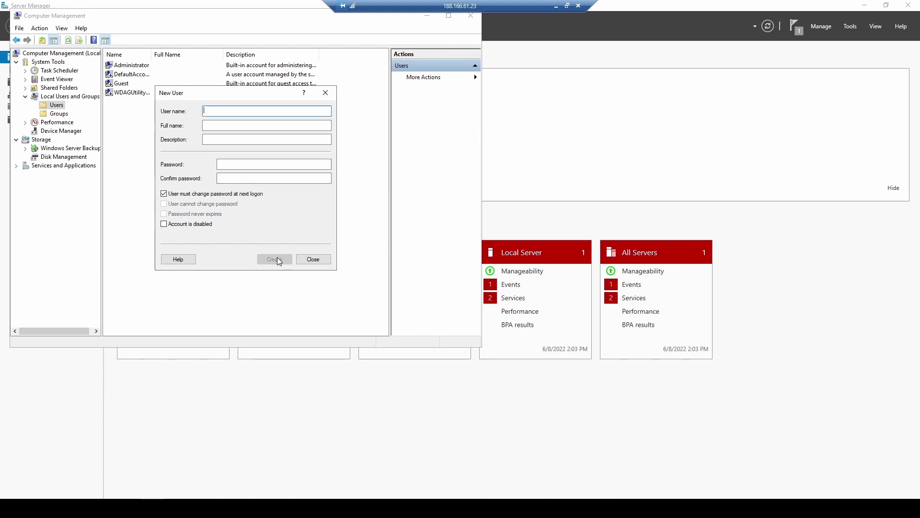
{"action": "left_click", "coordinate": [316, 259]}
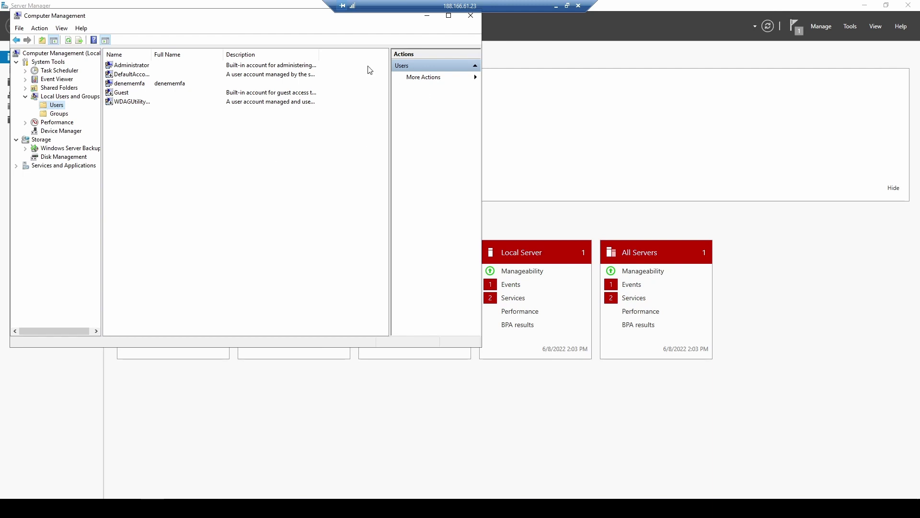
{"action": "left_click", "coordinate": [470, 16]}
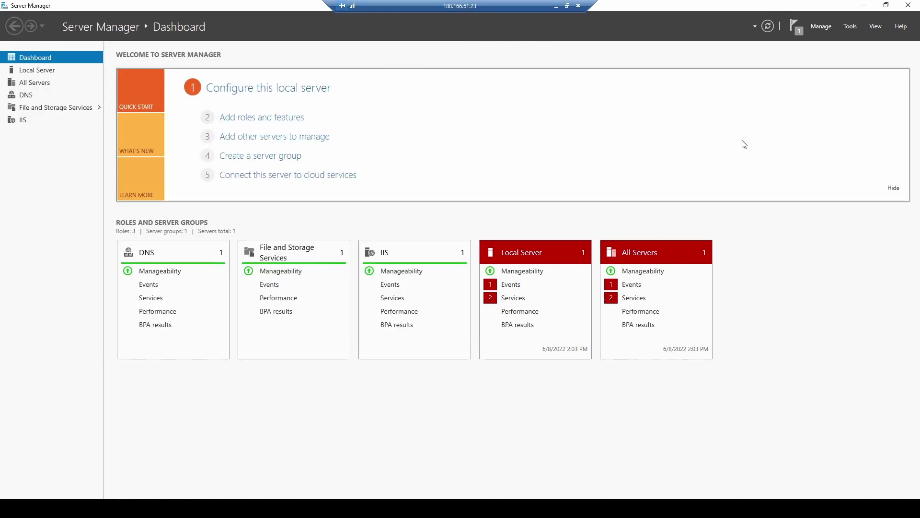
Open DNS Manager and start a new primary forward lookup zone on MFASERVER
{"action": "left_click", "coordinate": [850, 26]}
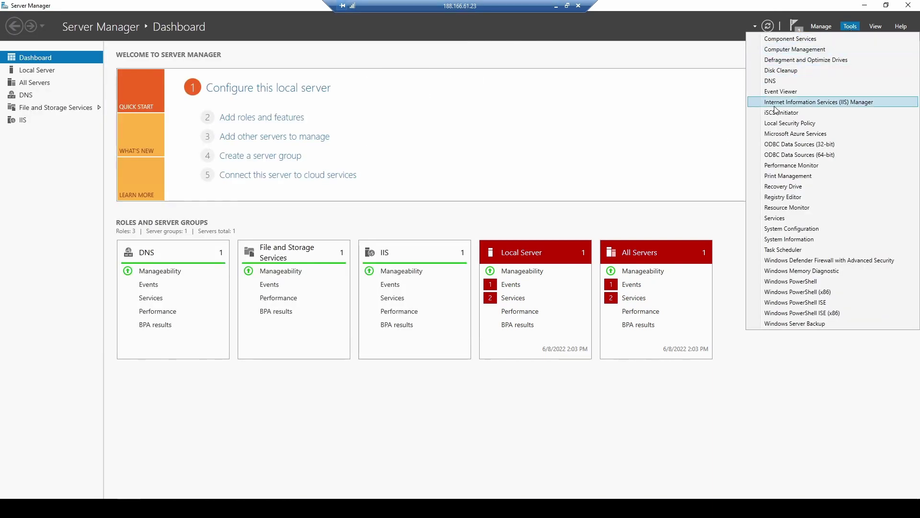
{"action": "left_click", "coordinate": [776, 81]}
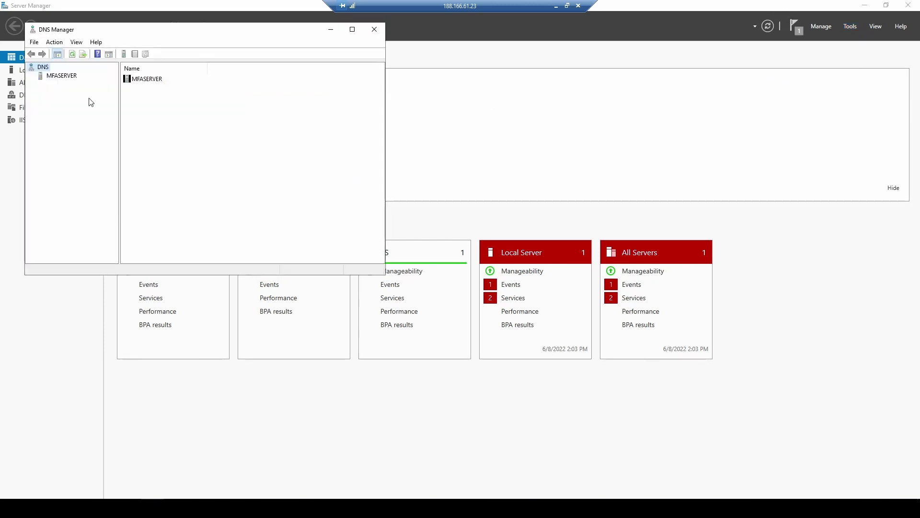
{"action": "double_click", "coordinate": [38, 77]}
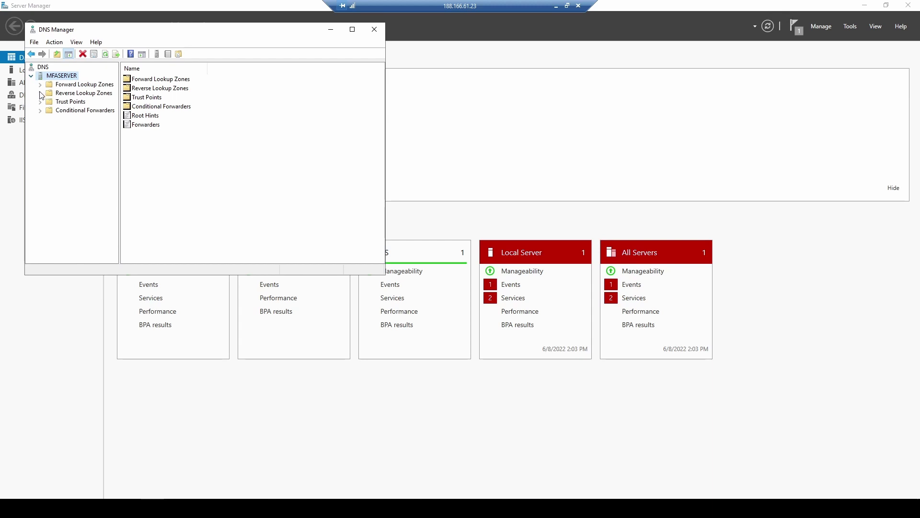
{"action": "left_click", "coordinate": [43, 85]}
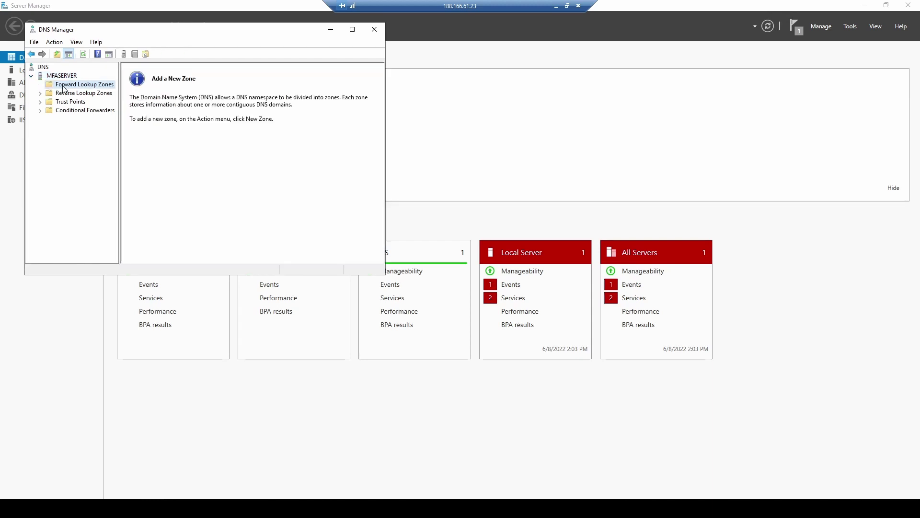
{"action": "right_click", "coordinate": [63, 89]}
{"action": "left_click", "coordinate": [92, 93]}
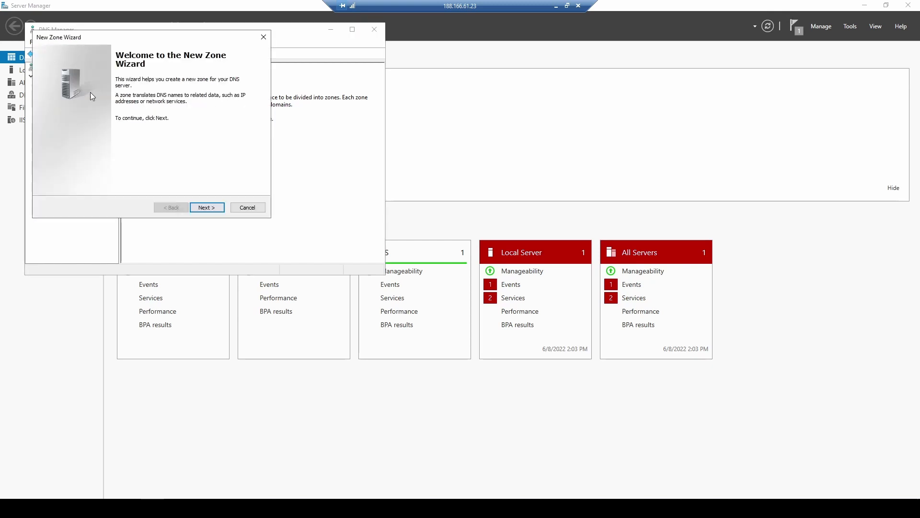
{"action": "left_click", "coordinate": [324, 289]}
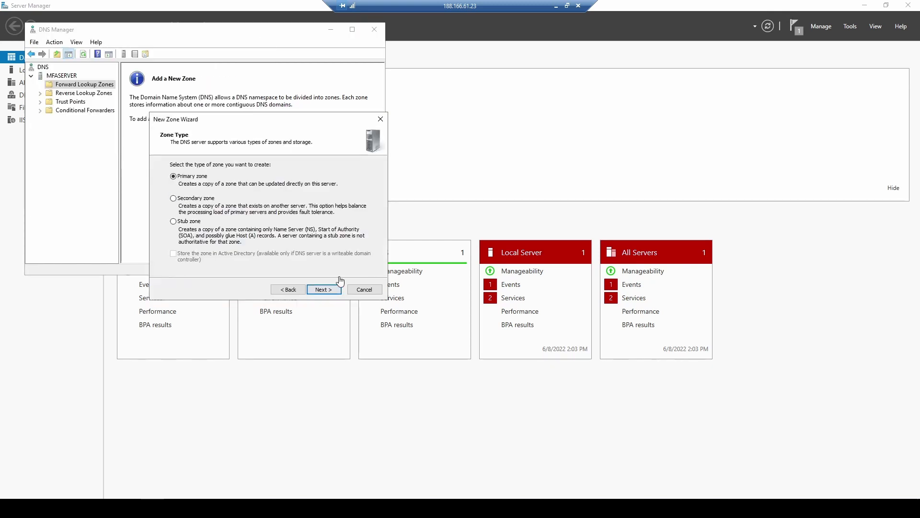
{"action": "left_click", "coordinate": [329, 290]}
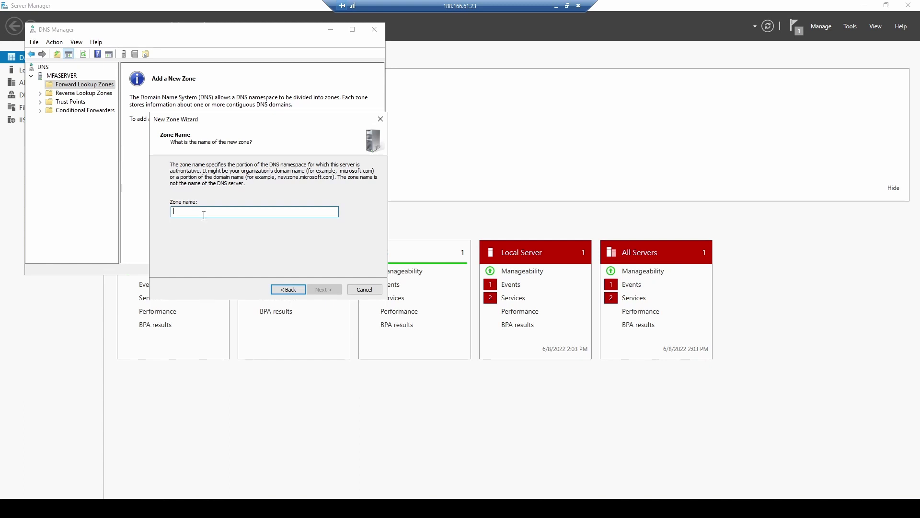
{"action": "type", "text": "mfaweb"}
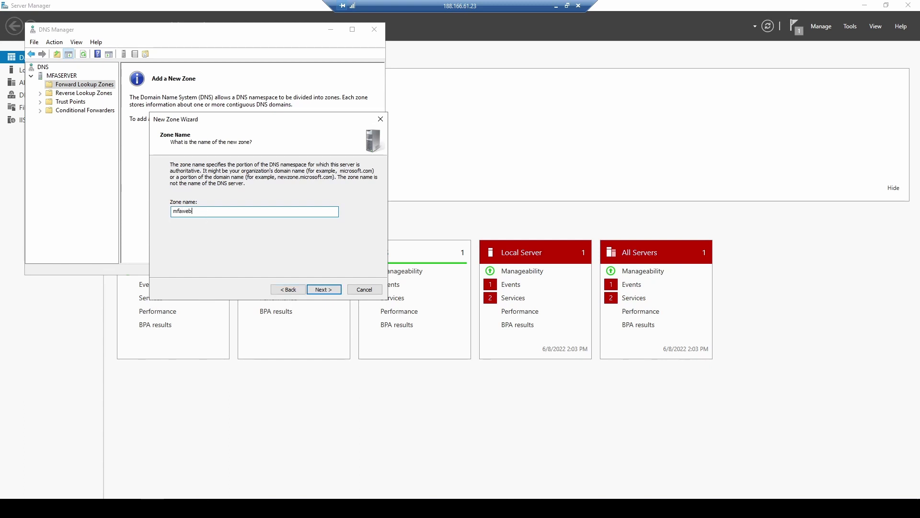
{"action": "type", "text": "/"}
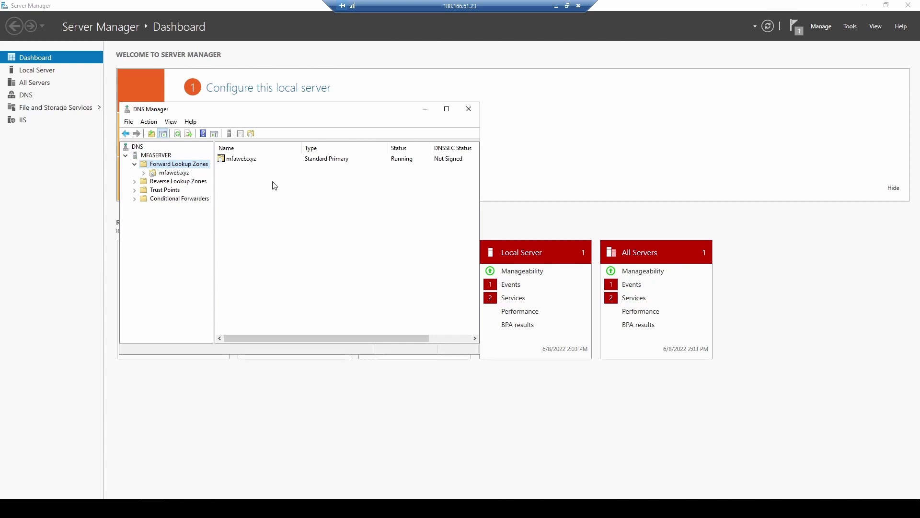
Add a blank-name host record in mfaweb.xyz pointing to 188.166.61.23
{"action": "left_click", "coordinate": [168, 174]}
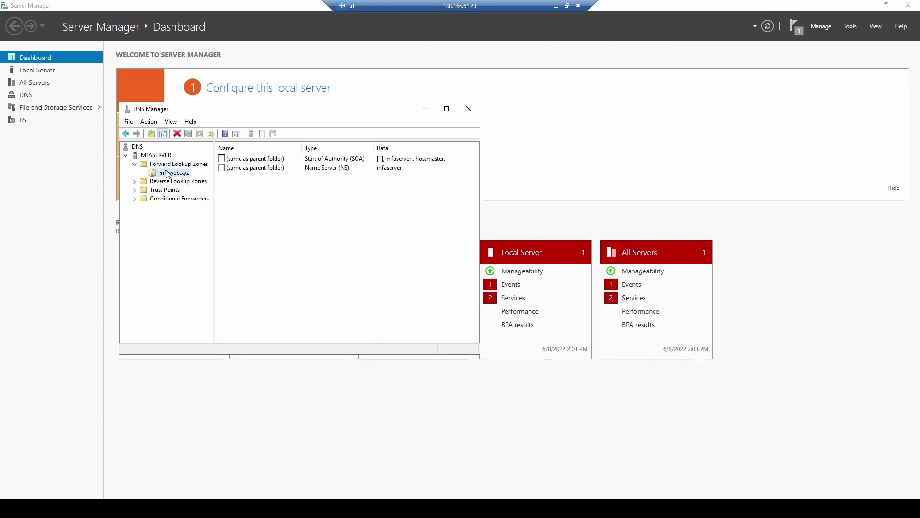
{"action": "right_click", "coordinate": [167, 173]}
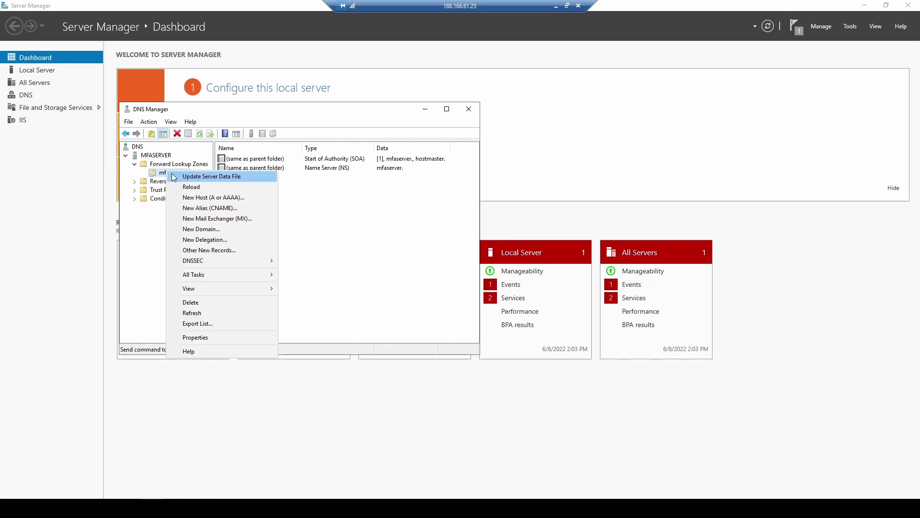
{"action": "left_click", "coordinate": [190, 199]}
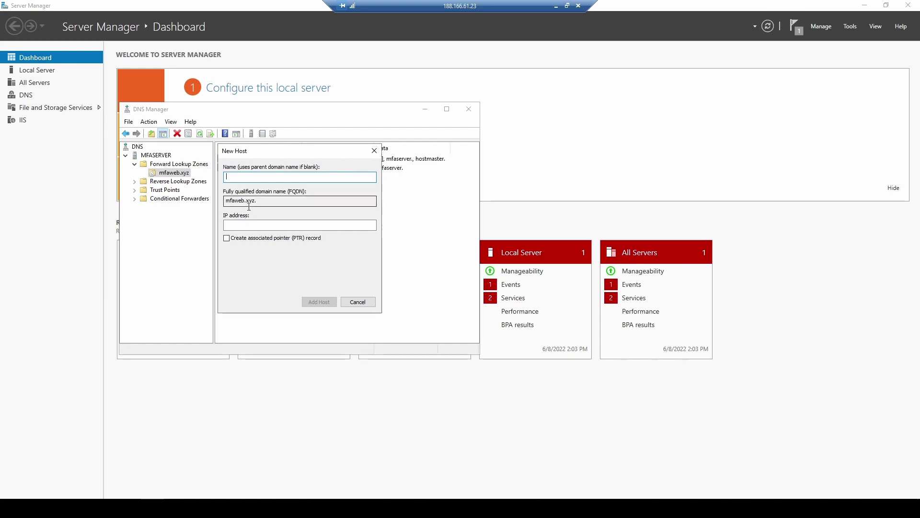
{"action": "left_click", "coordinate": [244, 226]}
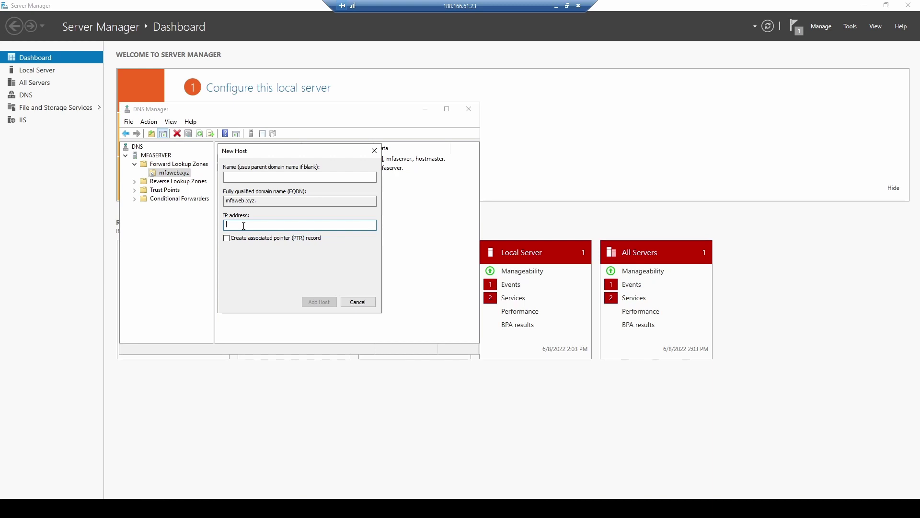
{"action": "type", "text": "188.166.61.23"}
{"action": "left_click", "coordinate": [328, 304]}
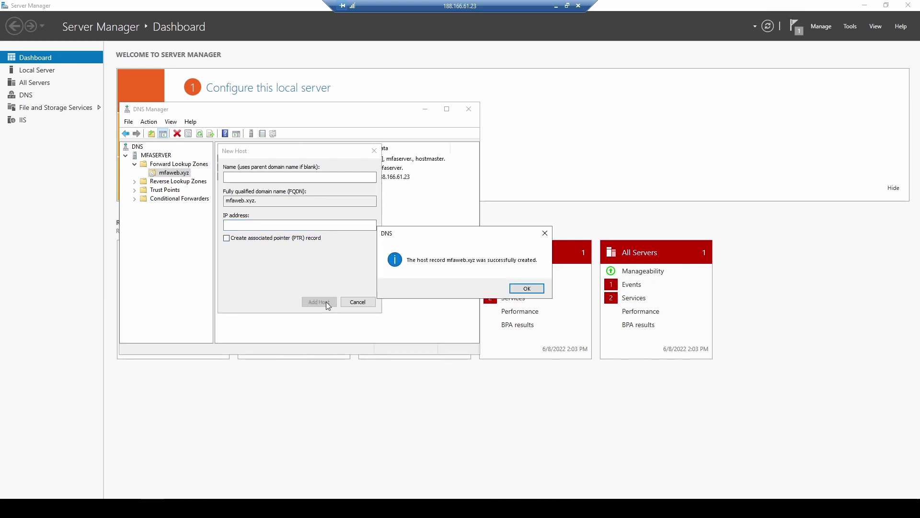
{"action": "left_click", "coordinate": [526, 288]}
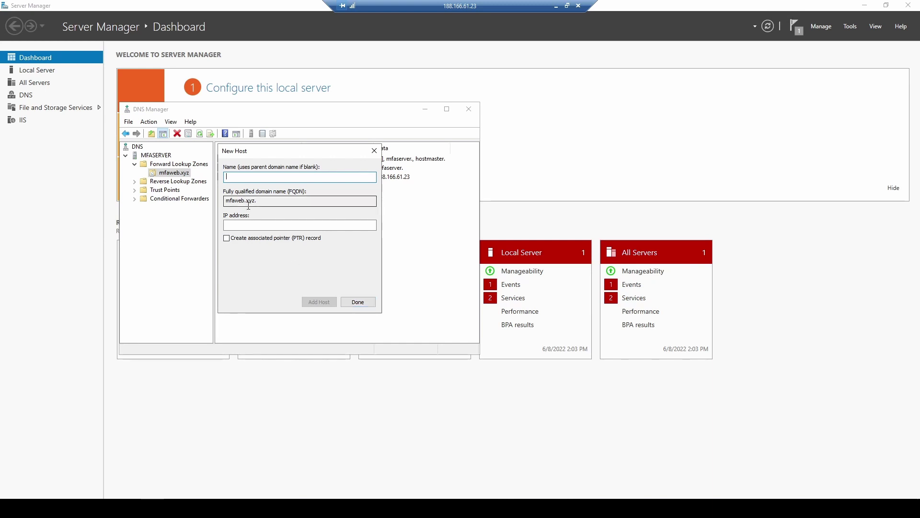
Add a www host record for 188.166.61.23 and close DNS Manager
{"action": "type", "text": "www"}
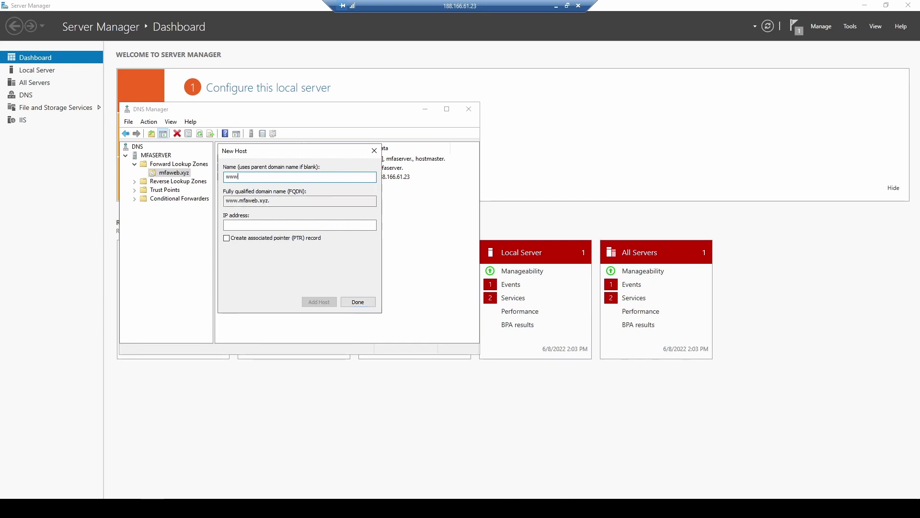
{"action": "left_click", "coordinate": [246, 227]}
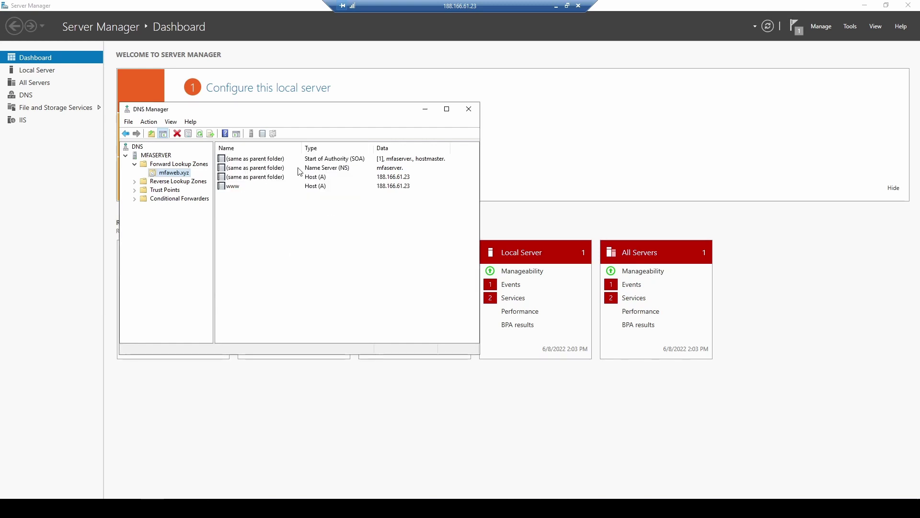
{"action": "left_click", "coordinate": [468, 109]}
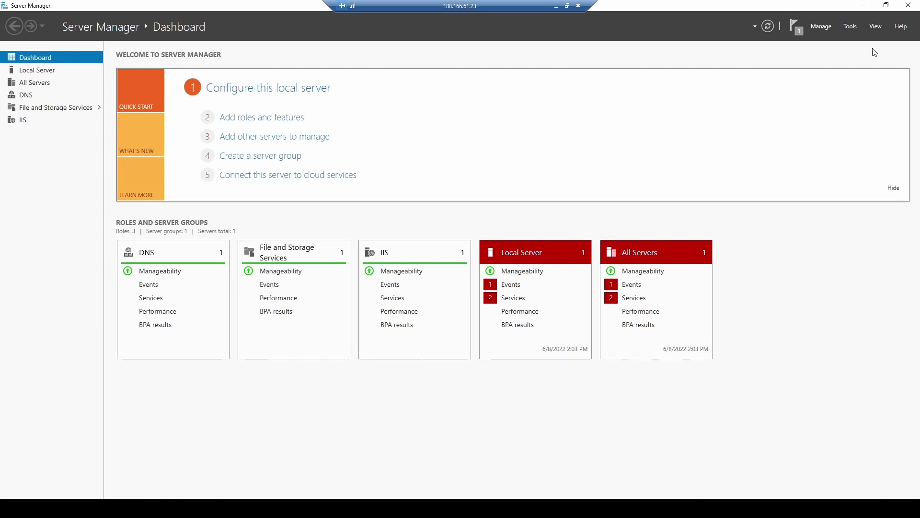
Browse in File Explorer to C:\inetpub\wwwroot
{"action": "left_click", "coordinate": [865, 6]}
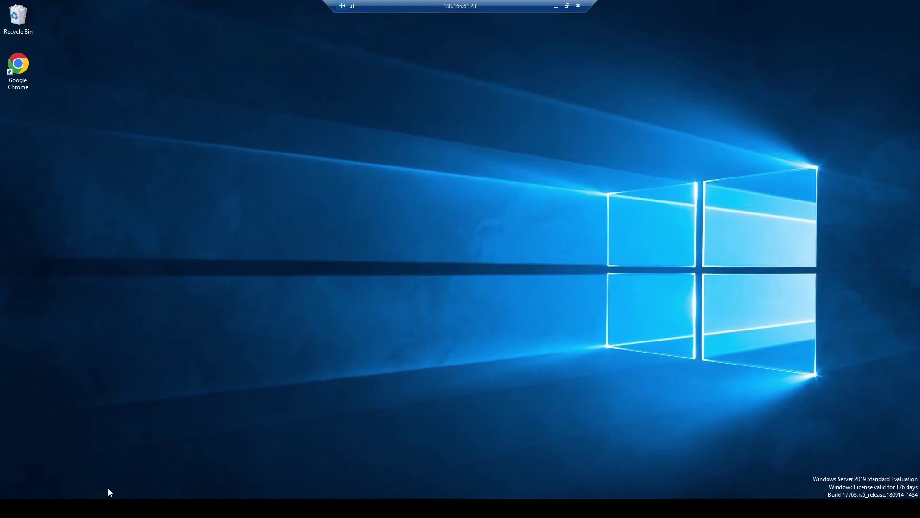
{"action": "key", "text": "super+e"}
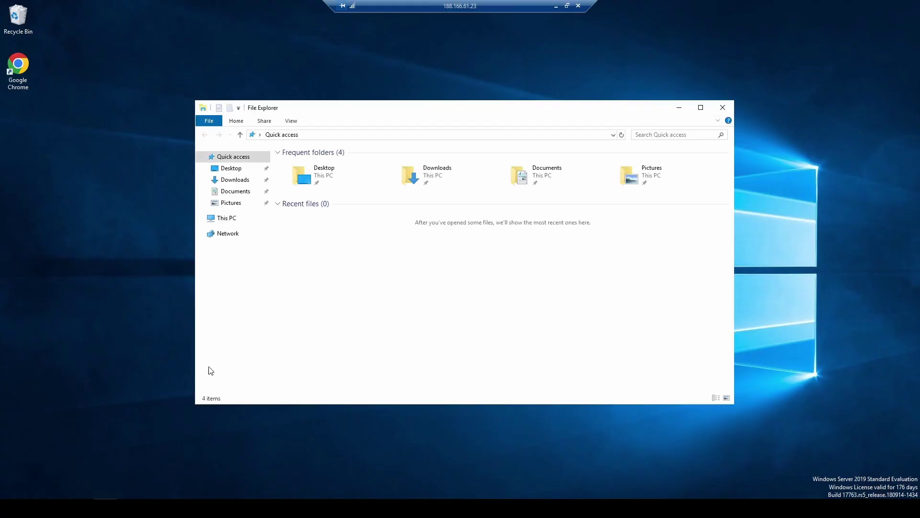
{"action": "left_click", "coordinate": [228, 219]}
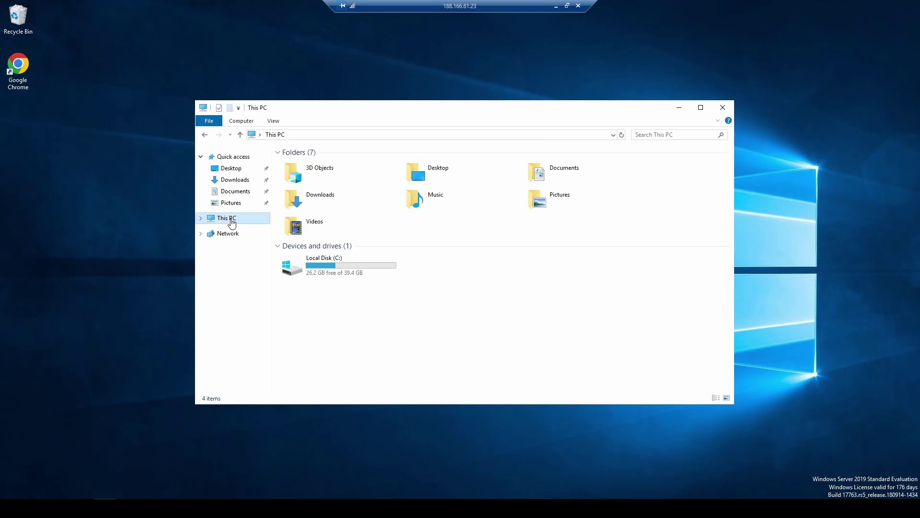
{"action": "double_click", "coordinate": [335, 274]}
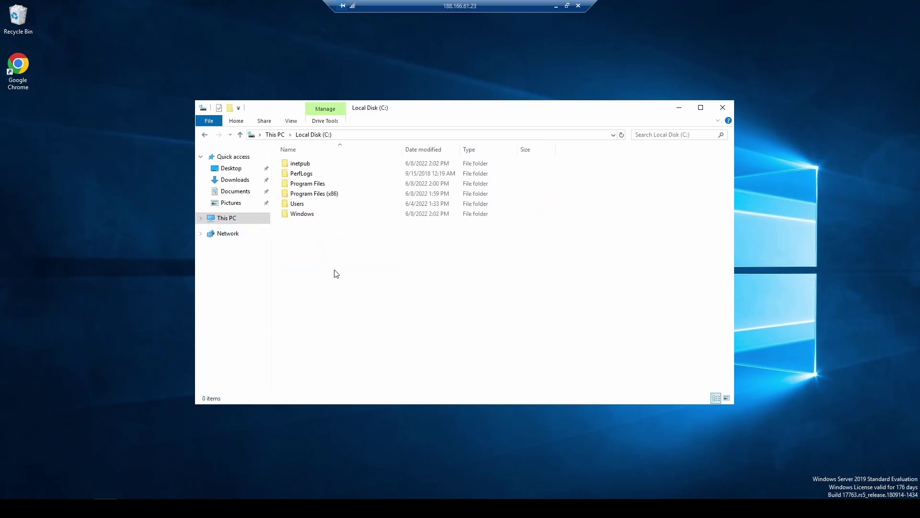
{"action": "double_click", "coordinate": [305, 165]}
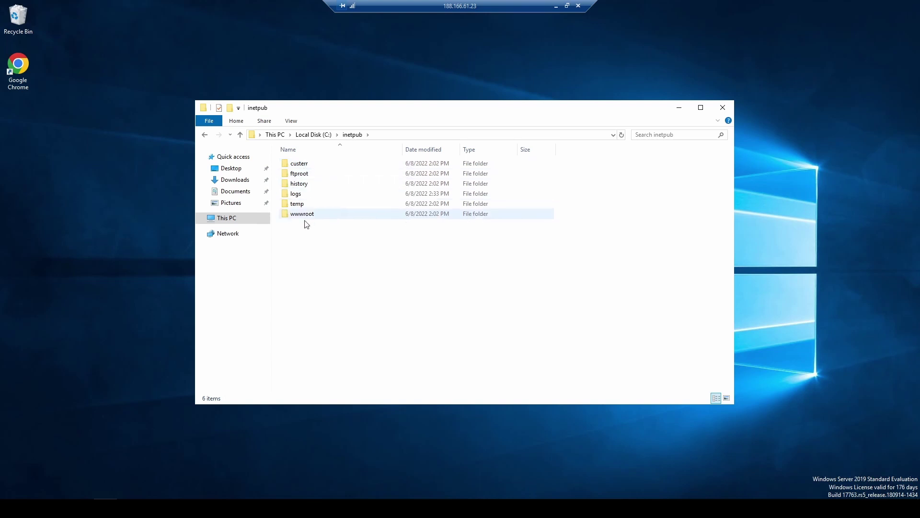
{"action": "left_click", "coordinate": [307, 217]}
{"action": "double_click", "coordinate": [308, 218]}
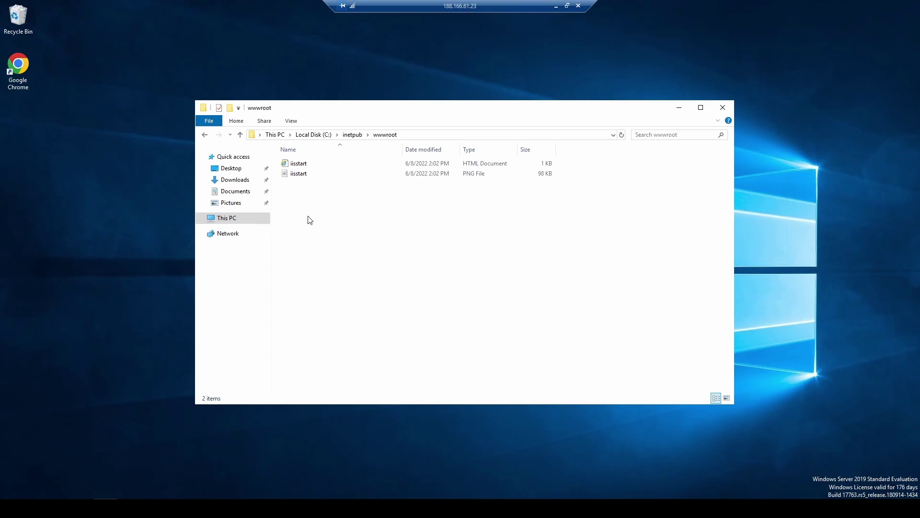
Create a new folder named mfaweb in wwwroot and open it
{"action": "right_click", "coordinate": [308, 214]}
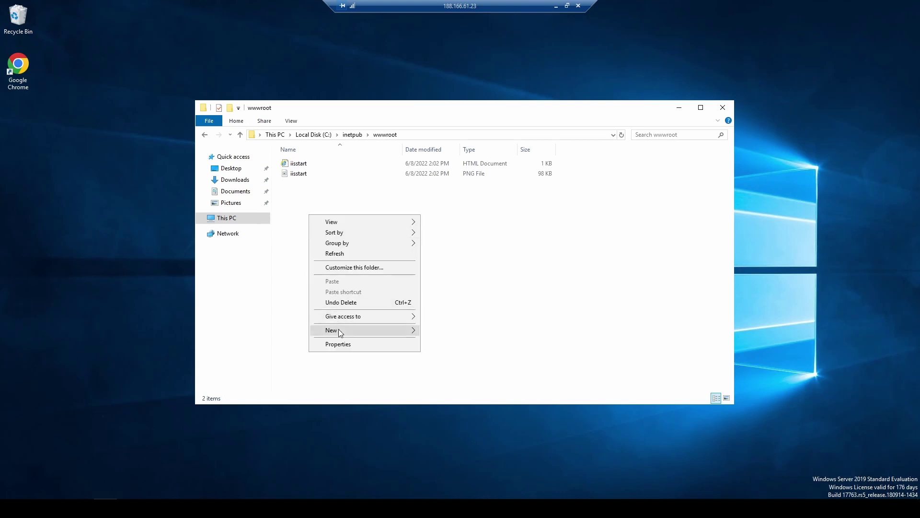
{"action": "mouse_move", "coordinate": [338, 330]}
{"action": "left_click", "coordinate": [461, 329]}
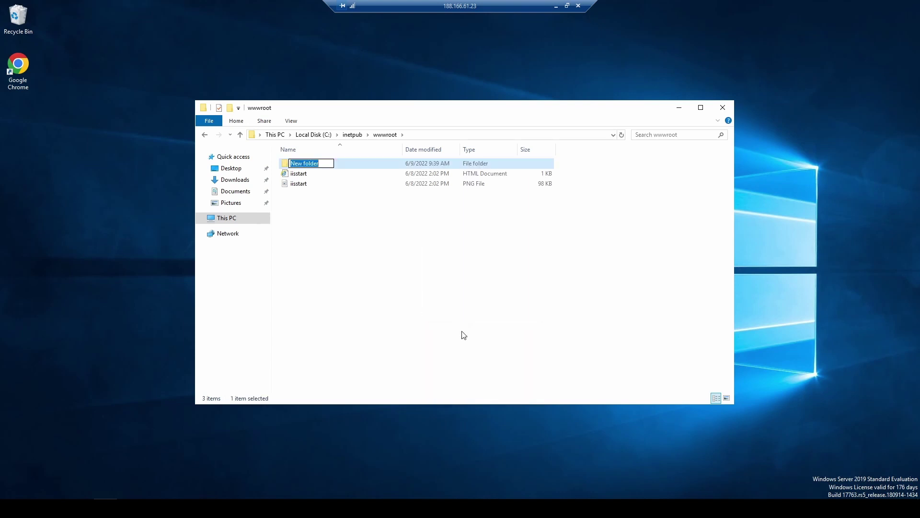
{"action": "type", "text": "mfaweb"}
{"action": "key", "text": "Return"}
{"action": "key", "text": "Return"}
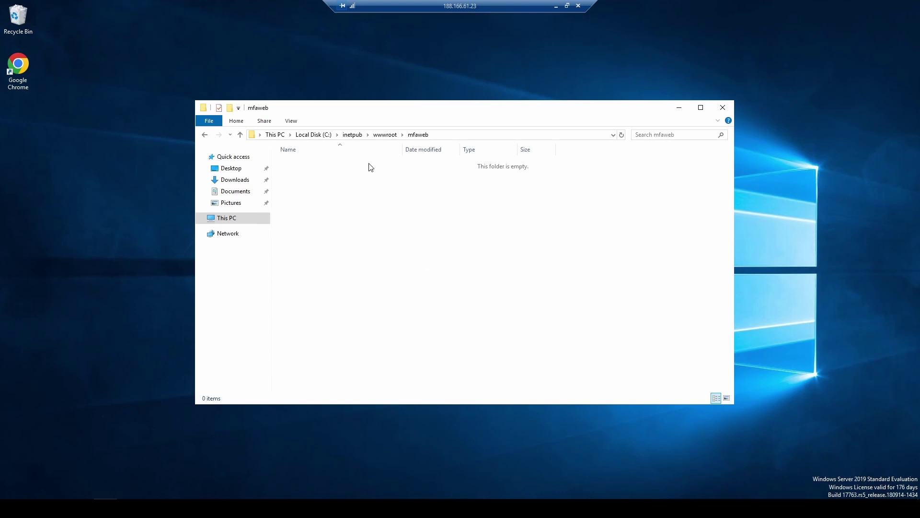
Create a new text document in mfaweb and rename it index.htm, accepting the extension change
{"action": "left_click", "coordinate": [291, 121]}
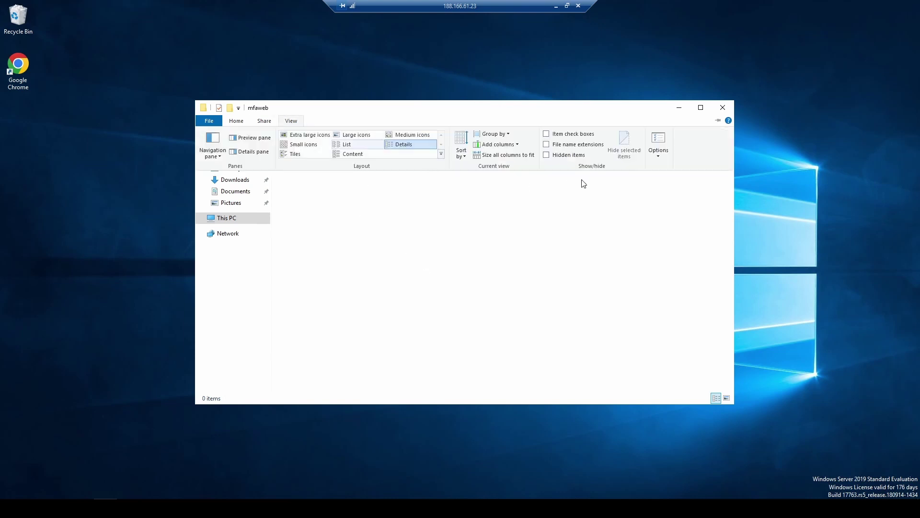
{"action": "left_click", "coordinate": [547, 144]}
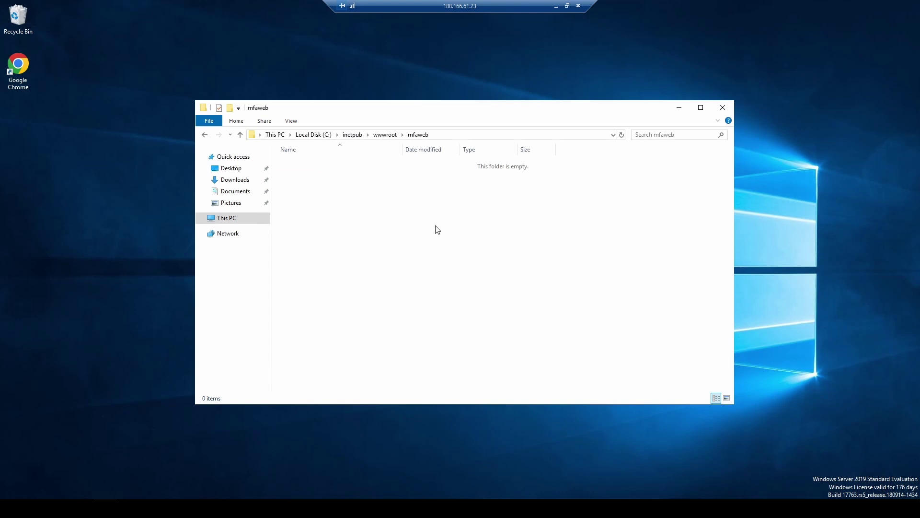
{"action": "right_click", "coordinate": [372, 196]}
{"action": "mouse_move", "coordinate": [409, 317]}
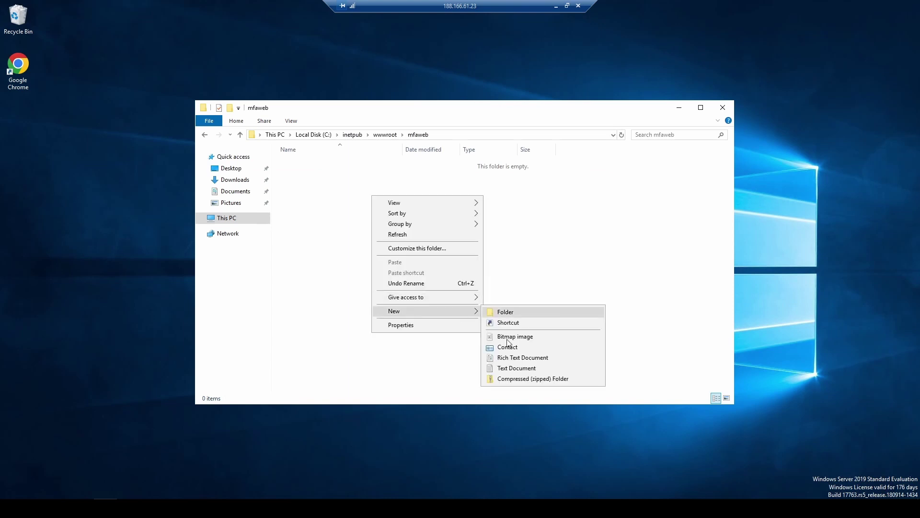
{"action": "left_click", "coordinate": [507, 368]}
{"action": "type", "text": "index"}
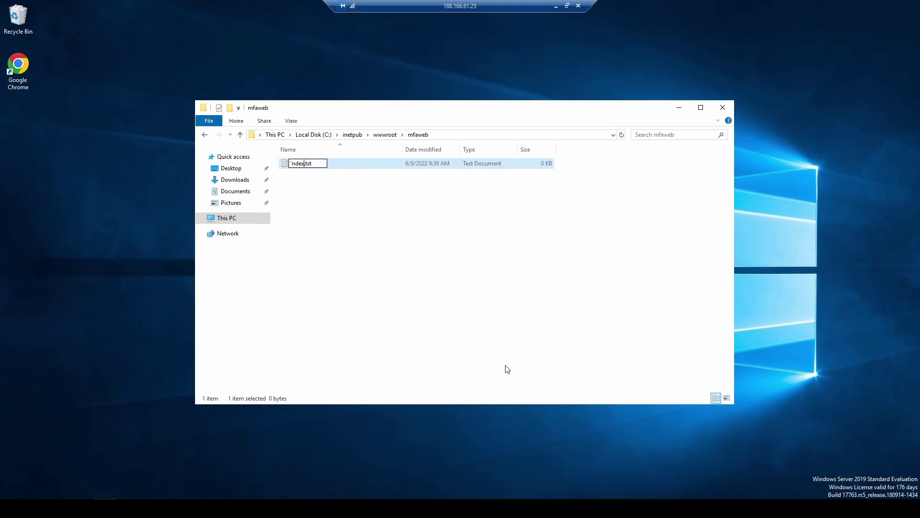
{"action": "key", "text": "BackSpace"}
{"action": "key", "text": "BackSpace"}
{"action": "key", "text": "BackSpace"}
{"action": "key", "text": "BackSpace"}
{"action": "key", "text": "BackSpace"}
{"action": "type", "text": "index.htm"}
{"action": "key", "text": "Delete"}
{"action": "key", "text": "Delete"}
{"action": "key", "text": "Delete"}
{"action": "key", "text": "Delete"}
{"action": "key", "text": "Return"}
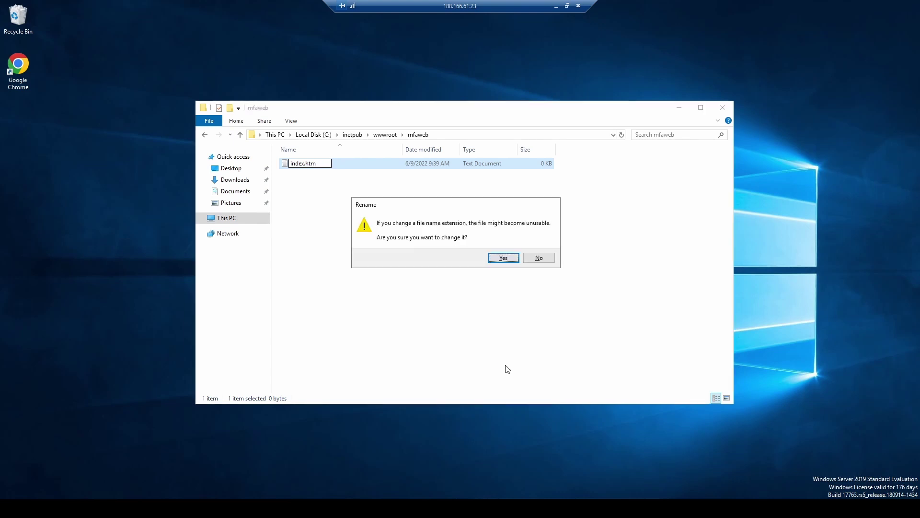
{"action": "key", "text": "Return"}
{"action": "right_click", "coordinate": [302, 165]}
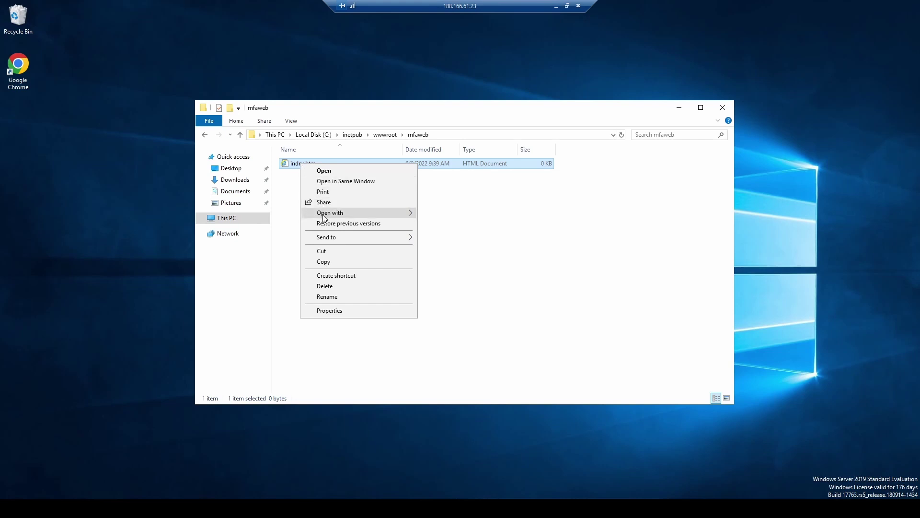
Paste the HTML page content into index.htm in Notepad and close it
{"action": "mouse_move", "coordinate": [410, 213]}
{"action": "left_click", "coordinate": [458, 236]}
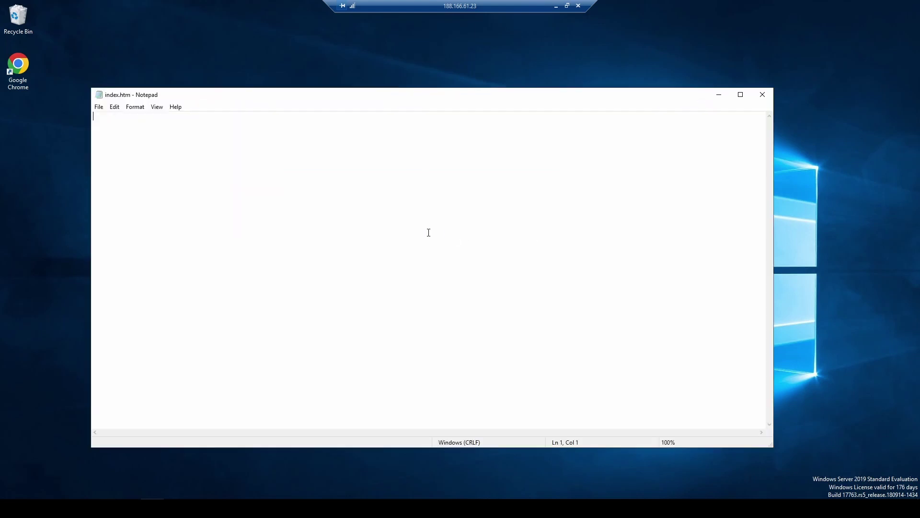
{"action": "type", "text": "<html> \t<head> \t</head> \t<body> \t\t<h2>mfaweb.xyz Merhaba</h2> \t</body> </html>"}
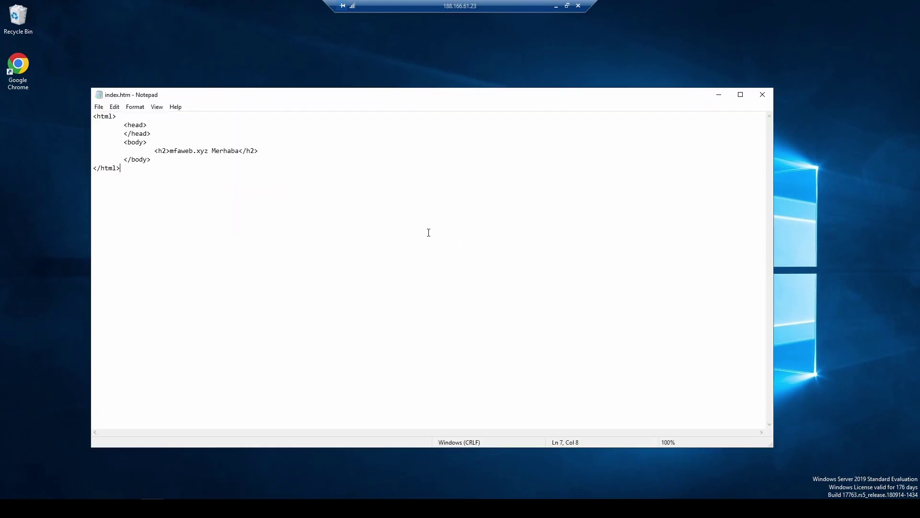
{"action": "left_click", "coordinate": [766, 96]}
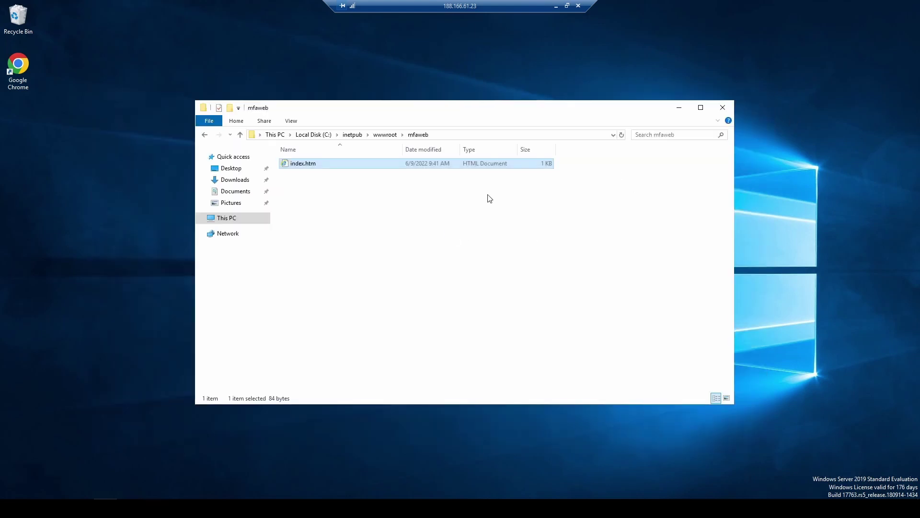
Preview index.htm in Google Chrome to check the 'mfaweb.xyz Merhaba' heading, then close Chrome
{"action": "right_click", "coordinate": [296, 164]}
{"action": "mouse_move", "coordinate": [333, 217]}
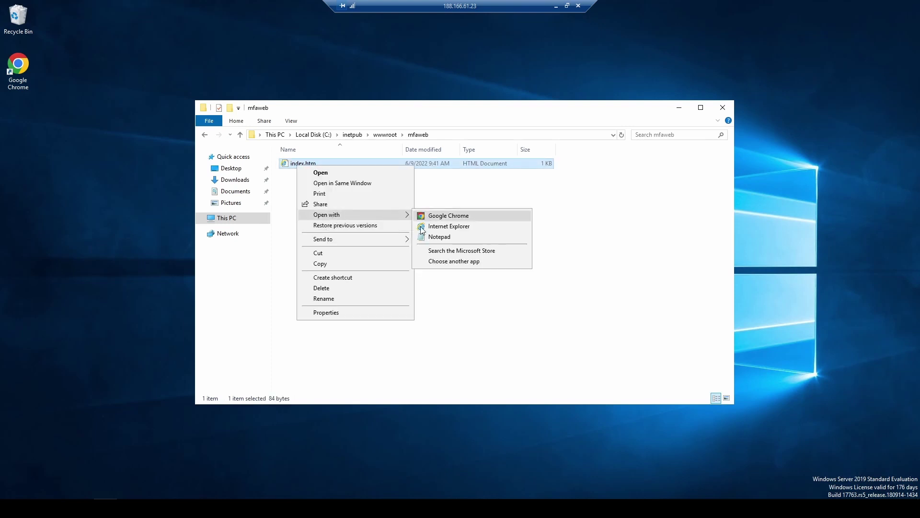
{"action": "left_click", "coordinate": [430, 218]}
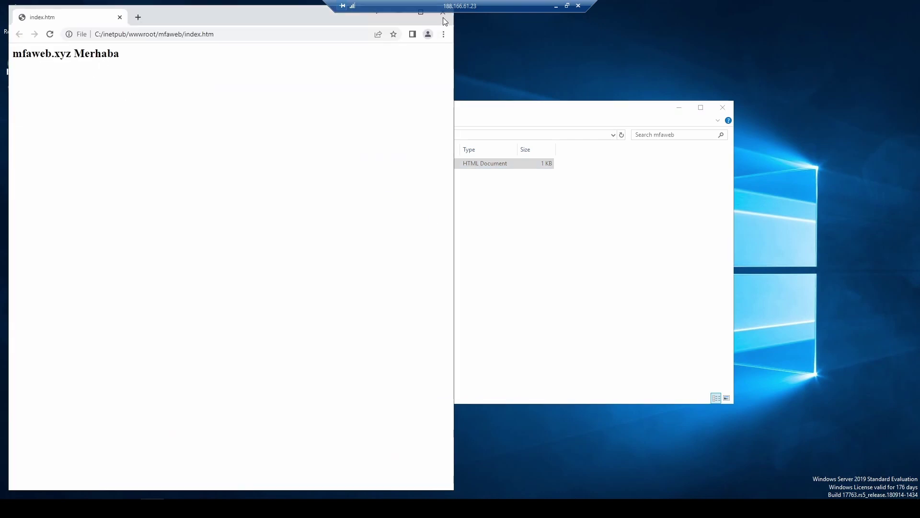
{"action": "left_click", "coordinate": [443, 17]}
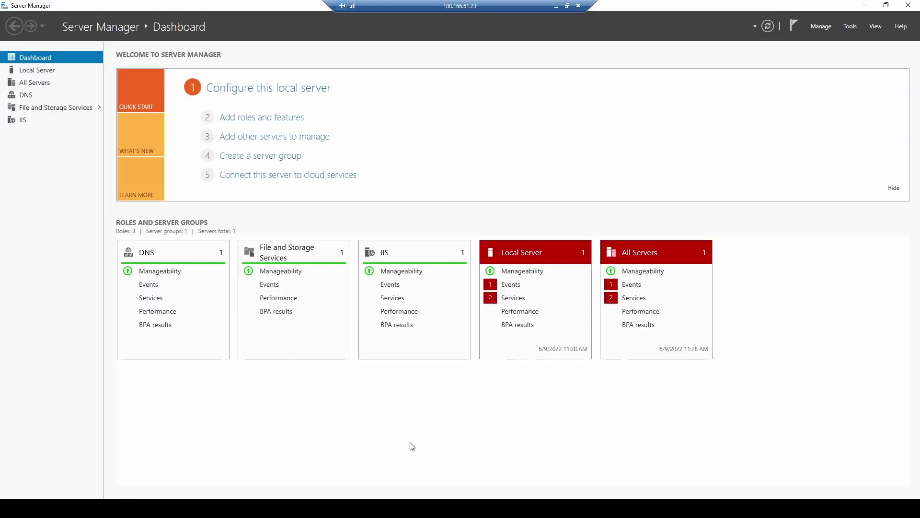
Open IIS Manager maximized and expand MFASERVER to reveal its Sites list
{"action": "left_click", "coordinate": [845, 29]}
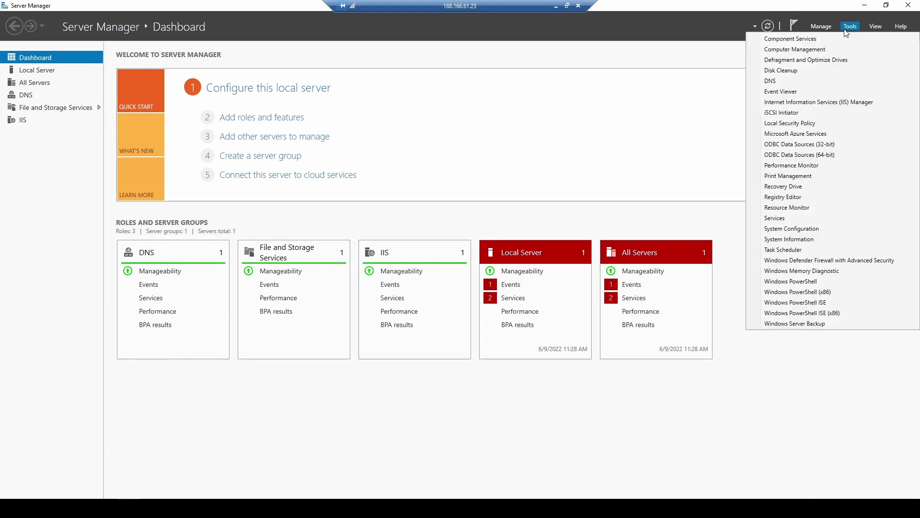
{"action": "left_click", "coordinate": [819, 103]}
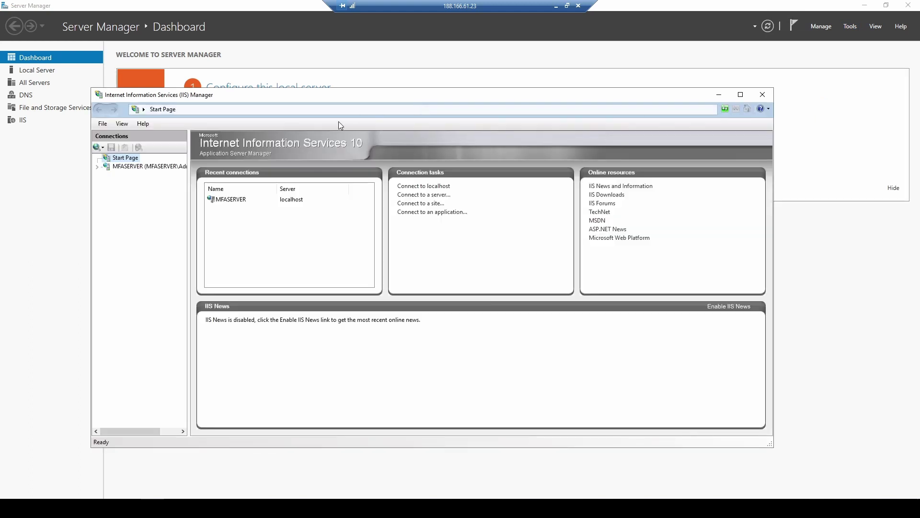
{"action": "double_click", "coordinate": [342, 94]}
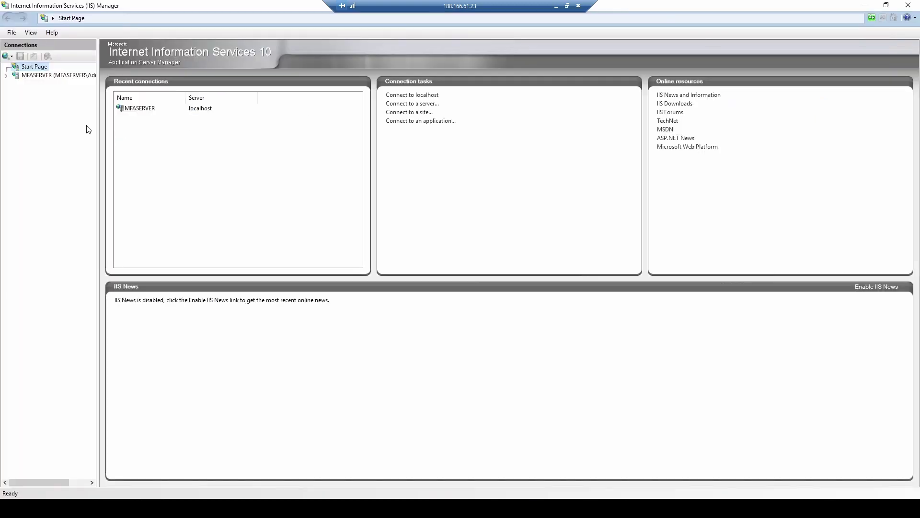
{"action": "left_click", "coordinate": [18, 76]}
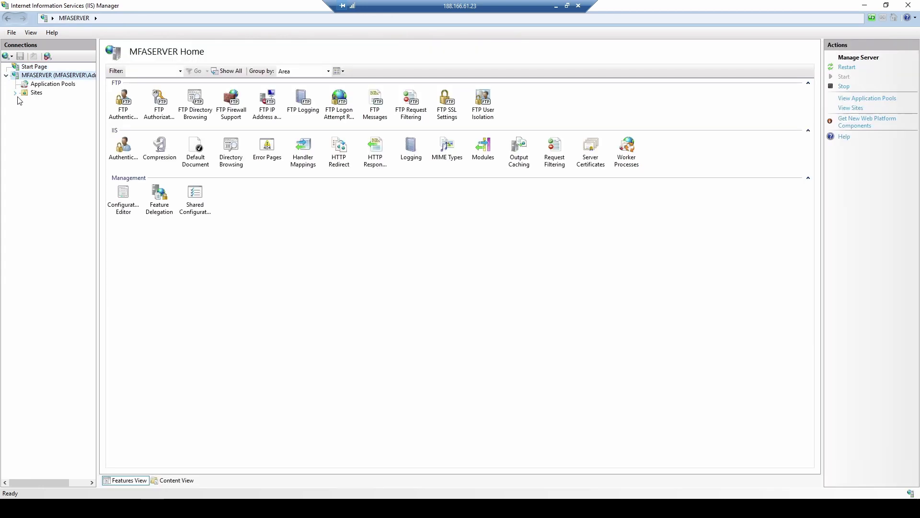
{"action": "left_click", "coordinate": [16, 93]}
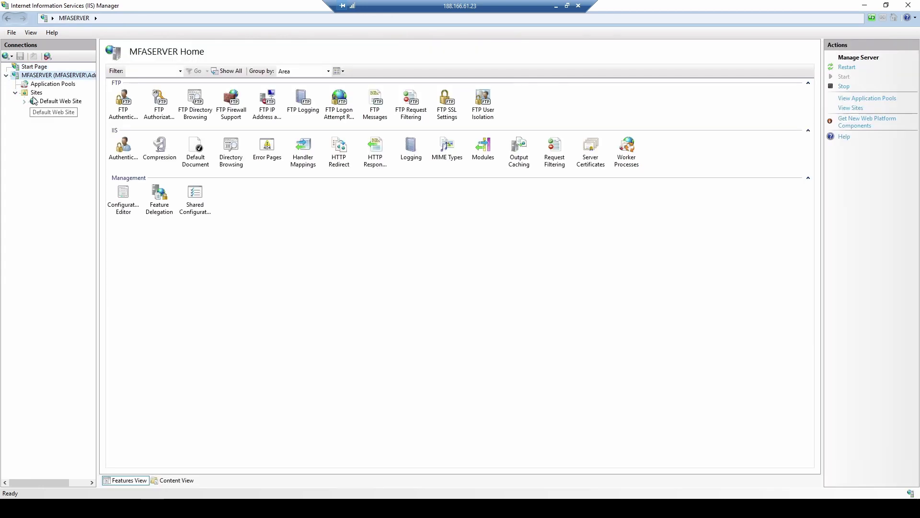
{"action": "left_click", "coordinate": [35, 94]}
{"action": "right_click", "coordinate": [35, 94]}
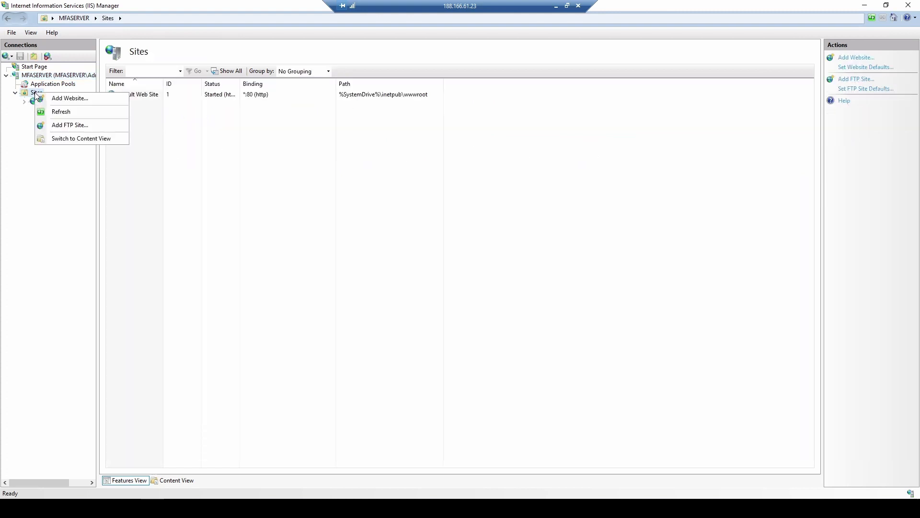
Start a new website named mfaweb.xyz with physical path C:\inetpub\wwwroot\mfaweb
{"action": "left_click", "coordinate": [53, 100]}
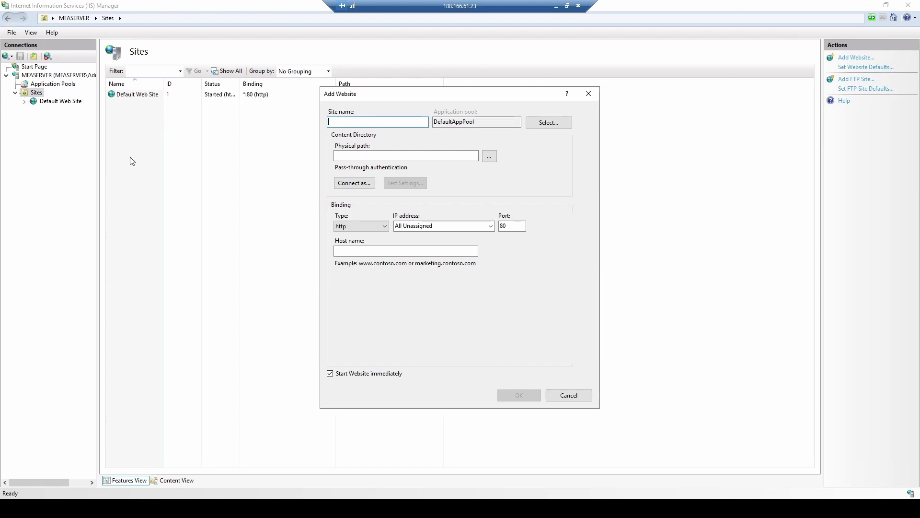
{"action": "type", "text": "mfaweb.xyz"}
{"action": "left_click", "coordinate": [490, 157]}
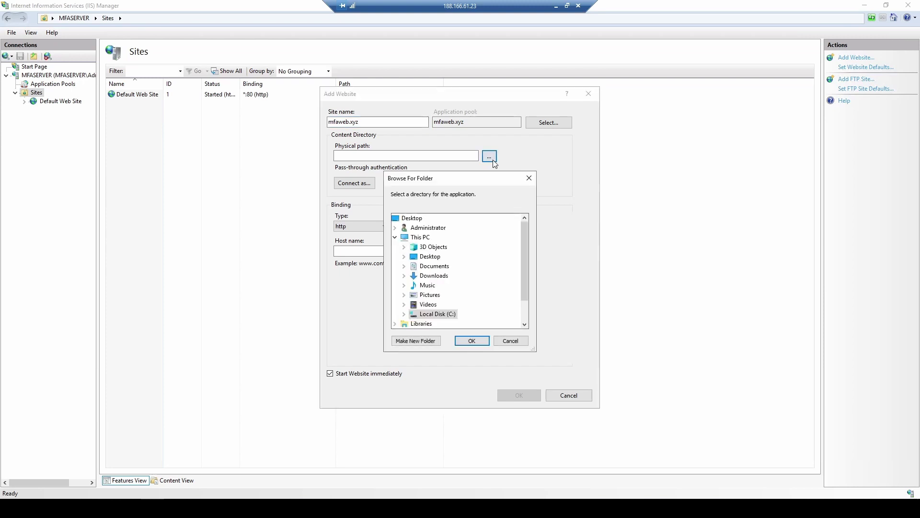
{"action": "left_click", "coordinate": [404, 314]}
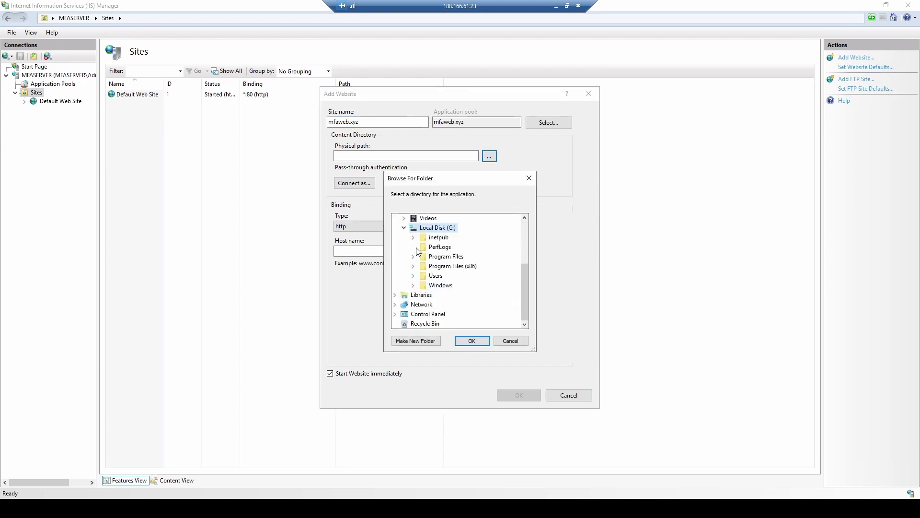
{"action": "left_click", "coordinate": [413, 237]}
{"action": "left_click", "coordinate": [422, 295]}
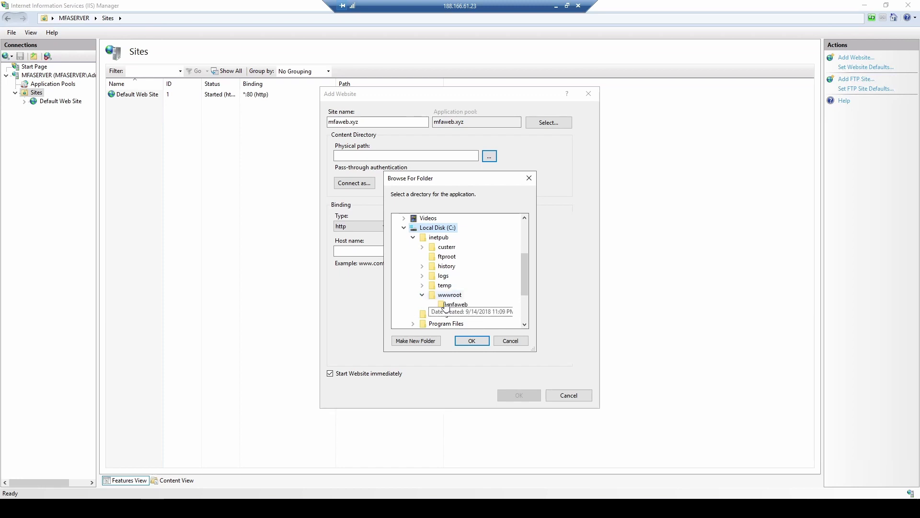
{"action": "left_click", "coordinate": [456, 305]}
{"action": "left_click", "coordinate": [472, 340]}
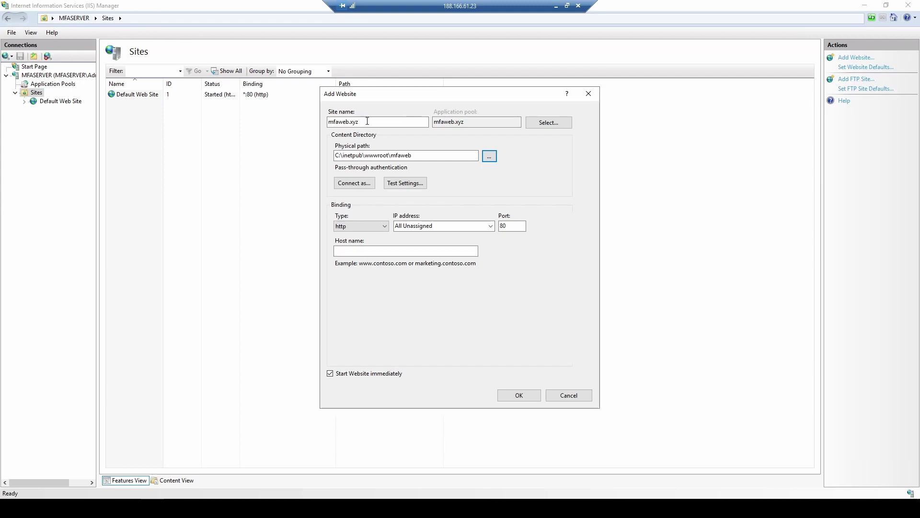
Set the host name to mfaweb.xyz, create the site, and select it in the Sites list
{"action": "left_click_drag", "start_coordinate": [365, 123], "coordinate": [277, 122]}
{"action": "key", "text": "ctrl+c"}
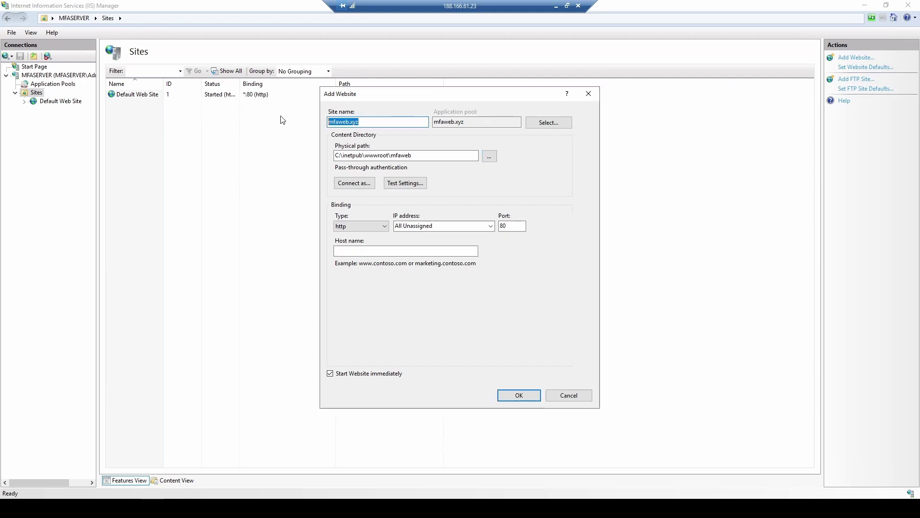
{"action": "left_click", "coordinate": [371, 250]}
{"action": "key", "text": "ctrl+v"}
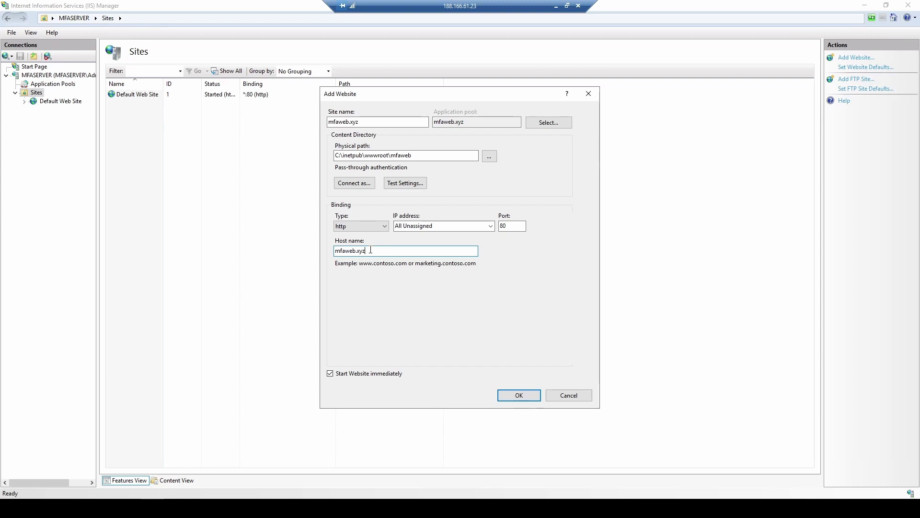
{"action": "left_click", "coordinate": [516, 396]}
{"action": "left_click", "coordinate": [55, 110]}
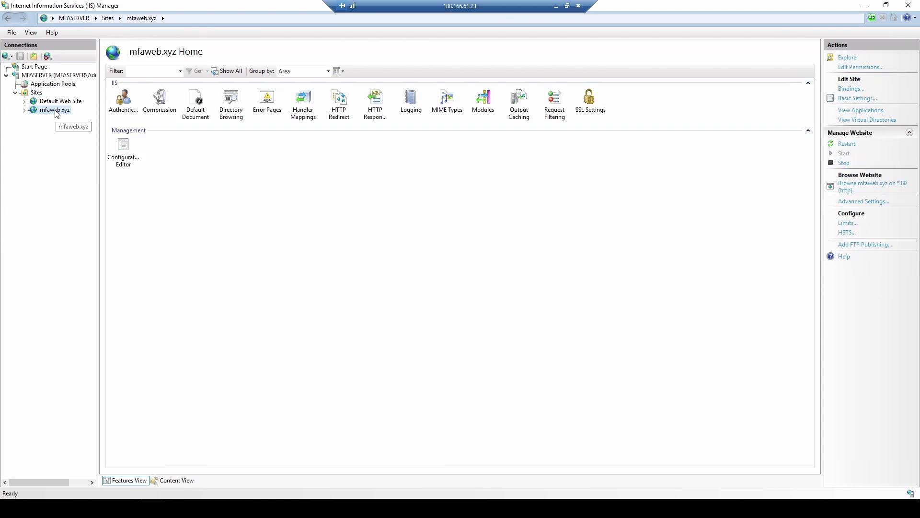
{"action": "left_click", "coordinate": [853, 88]}
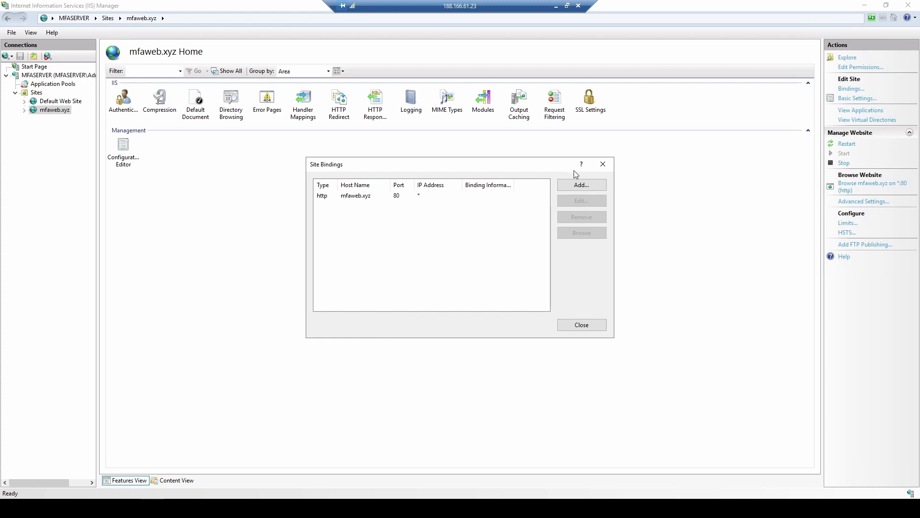
{"action": "key", "text": "alt+a"}
{"action": "type", "text": "www."}
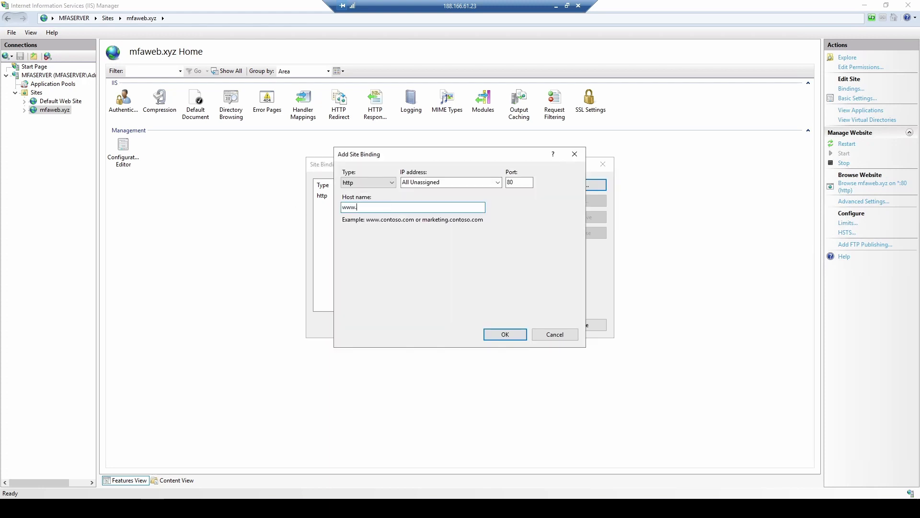
{"action": "type", "text": "mfaweb.xyz"}
{"action": "left_click", "coordinate": [515, 334]}
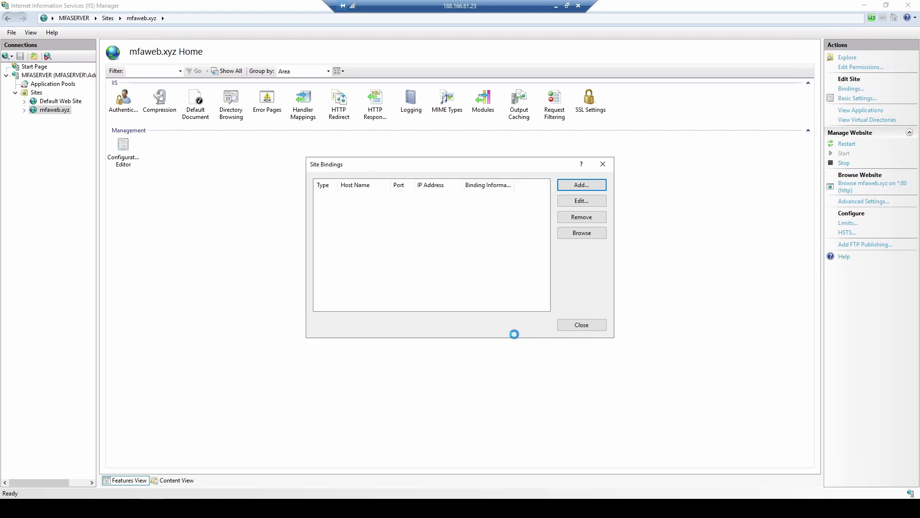
{"action": "left_click", "coordinate": [571, 325]}
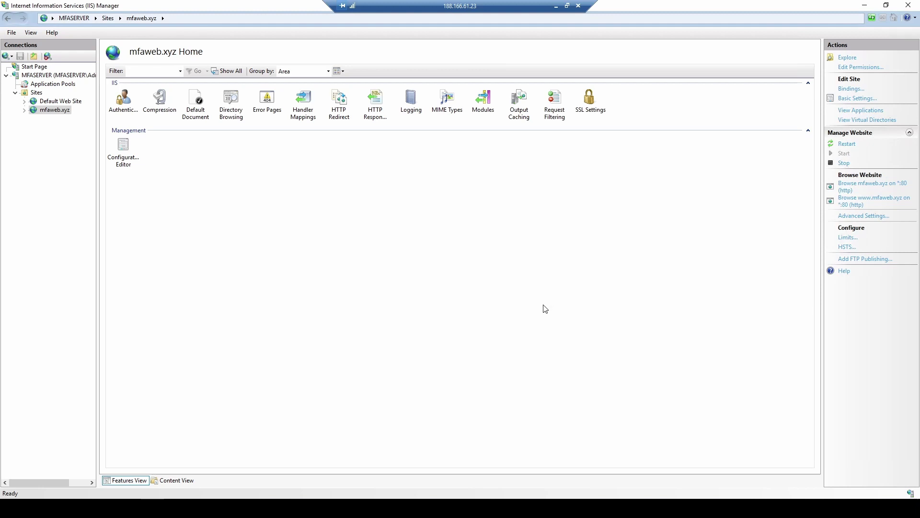
Enable FTP publishing with No SSL, Basic authentication, and Read/Write access for the specified local user
{"action": "left_click", "coordinate": [864, 259]}
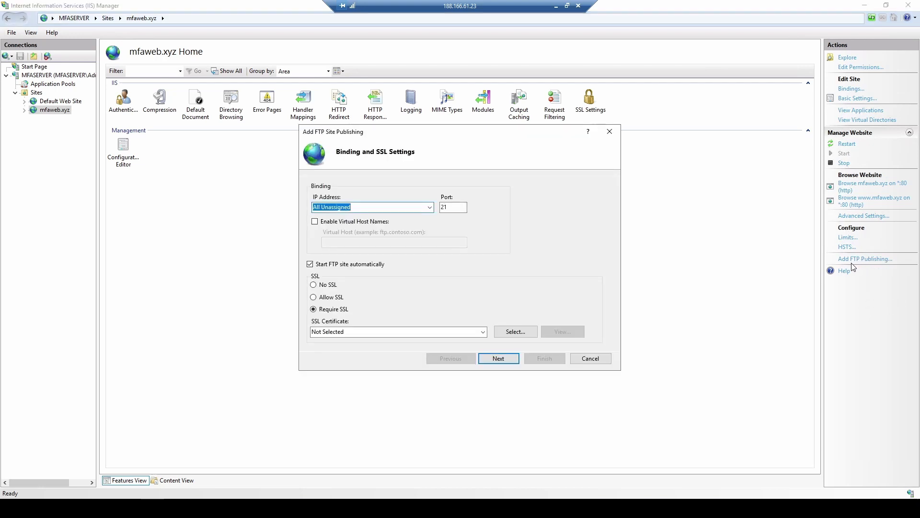
{"action": "left_click", "coordinate": [334, 286]}
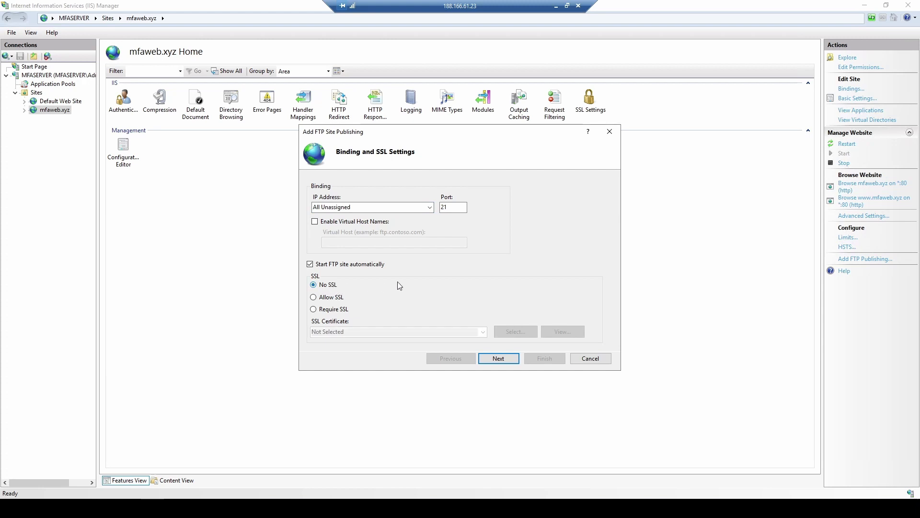
{"action": "left_click", "coordinate": [499, 359]}
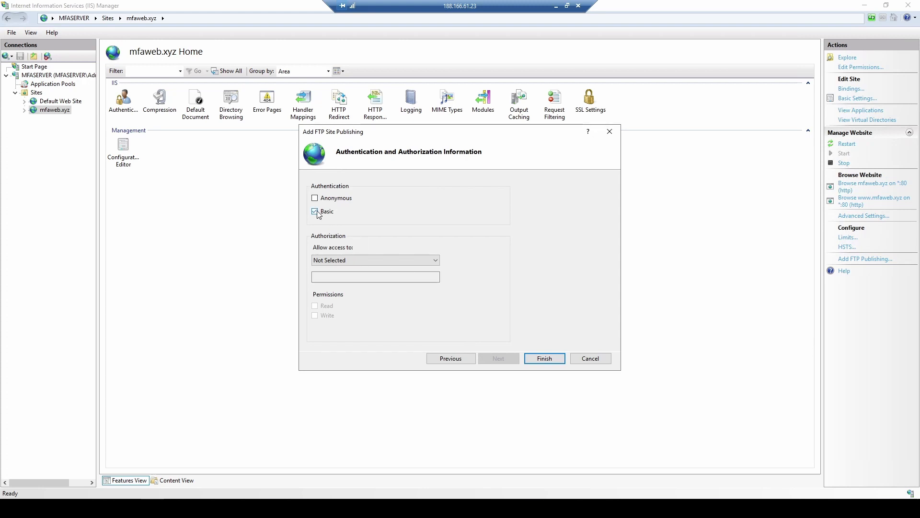
{"action": "left_click", "coordinate": [336, 259]}
{"action": "left_click", "coordinate": [349, 284]}
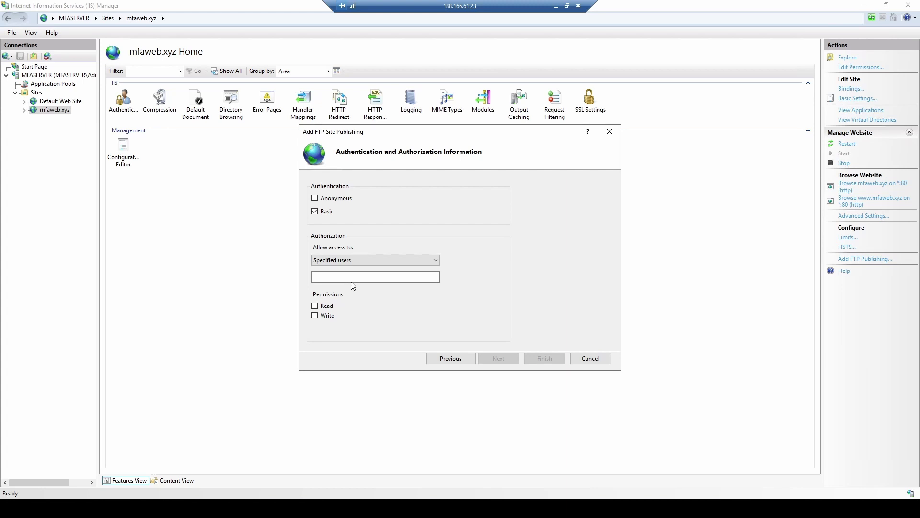
{"action": "left_click", "coordinate": [353, 276]}
{"action": "type", "text": "denememfa"}
{"action": "left_click", "coordinate": [315, 306]}
{"action": "left_click", "coordinate": [315, 316]}
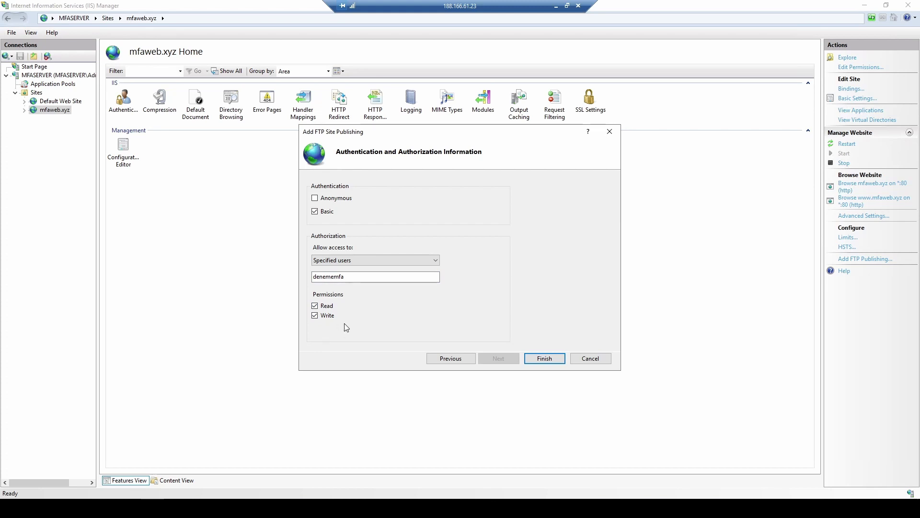
{"action": "left_click", "coordinate": [543, 359]}
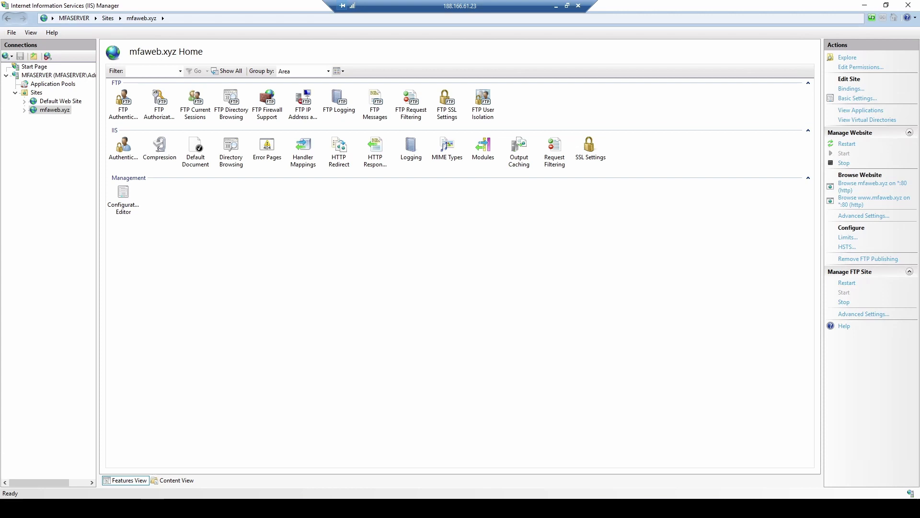
{"action": "key", "text": "super"}
Restart the server from the Start menu power options
{"action": "left_click", "coordinate": [12, 487]}
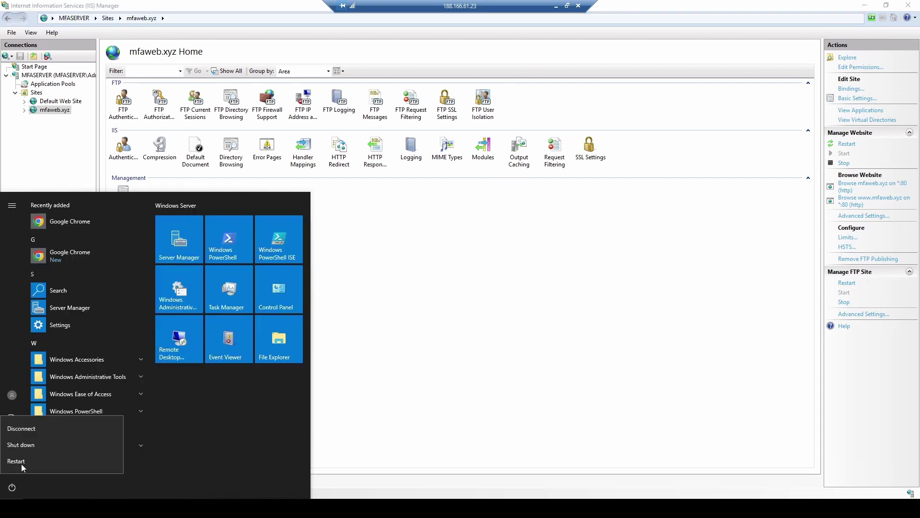
{"action": "left_click", "coordinate": [22, 463]}
{"action": "left_click", "coordinate": [135, 460]}
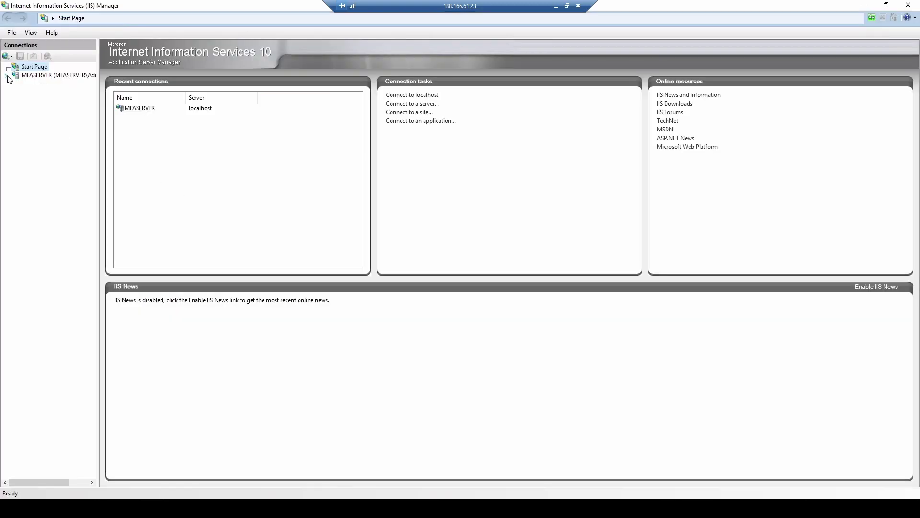
Select the mfaweb.xyz site under MFASERVER and open its folder permissions properties
{"action": "left_click", "coordinate": [5, 76]}
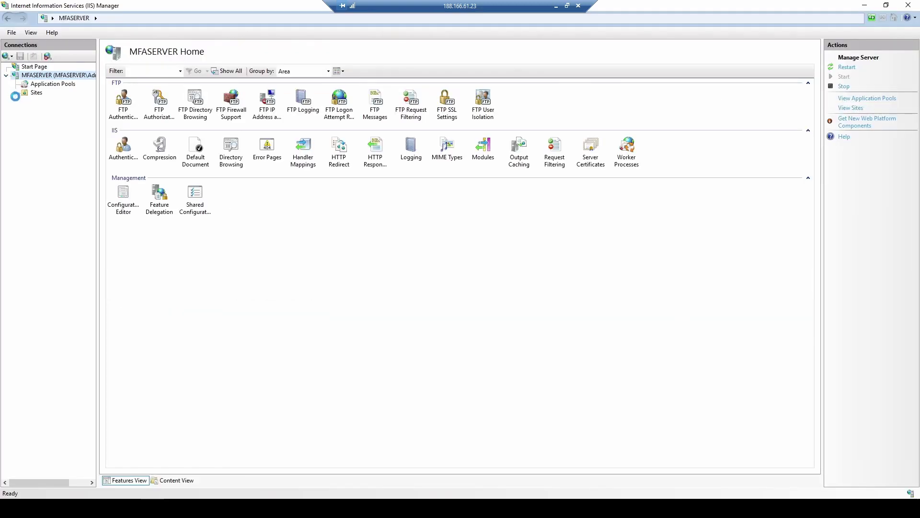
{"action": "left_click", "coordinate": [15, 93]}
{"action": "left_click", "coordinate": [53, 110]}
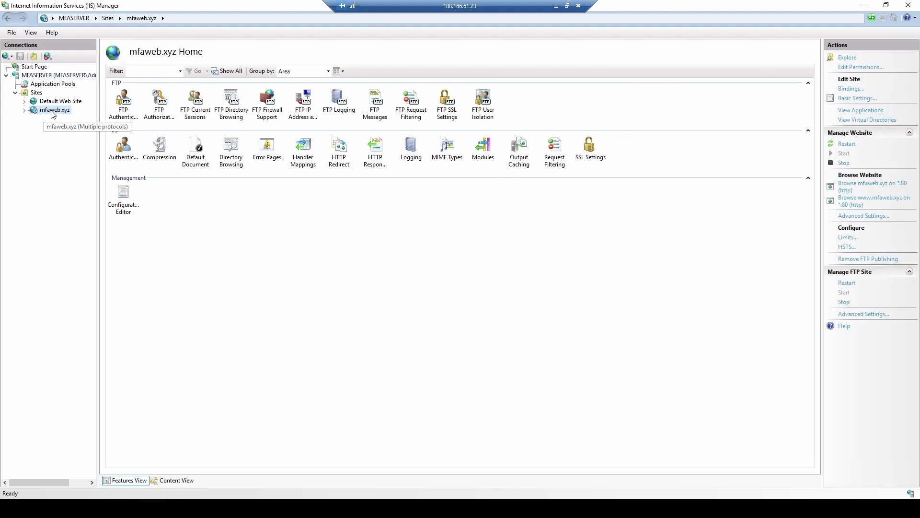
{"action": "left_click", "coordinate": [867, 68]}
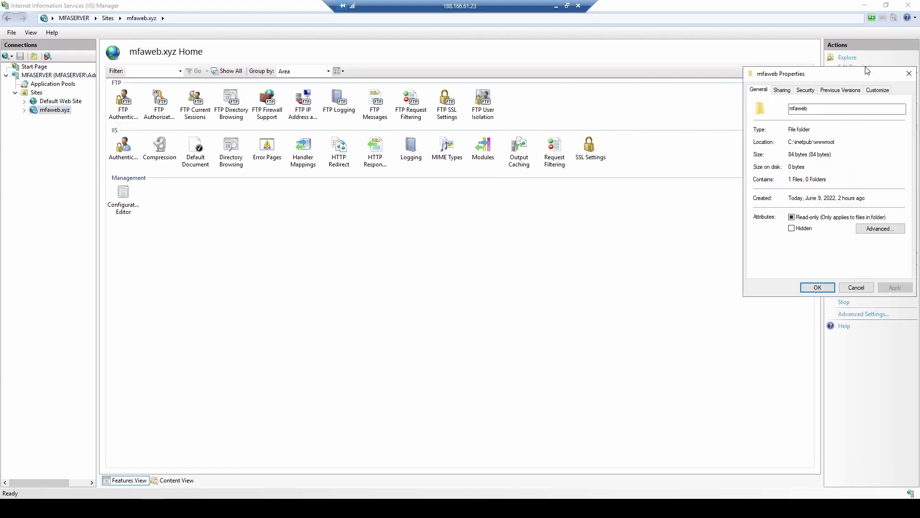
Make the local user account the owner of the mfaweb folder in Advanced Security Settings
{"action": "left_click_drag", "start_coordinate": [856, 72], "coordinate": [407, 126]}
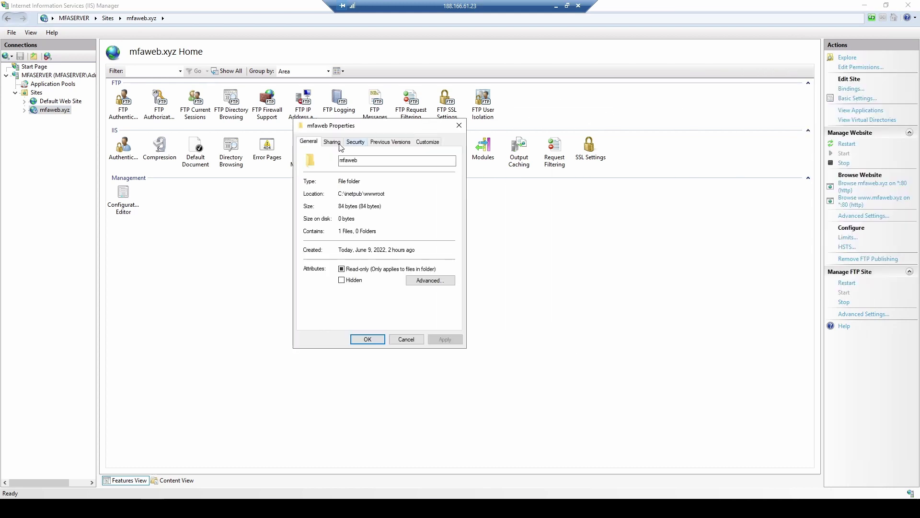
{"action": "left_click", "coordinate": [355, 142]}
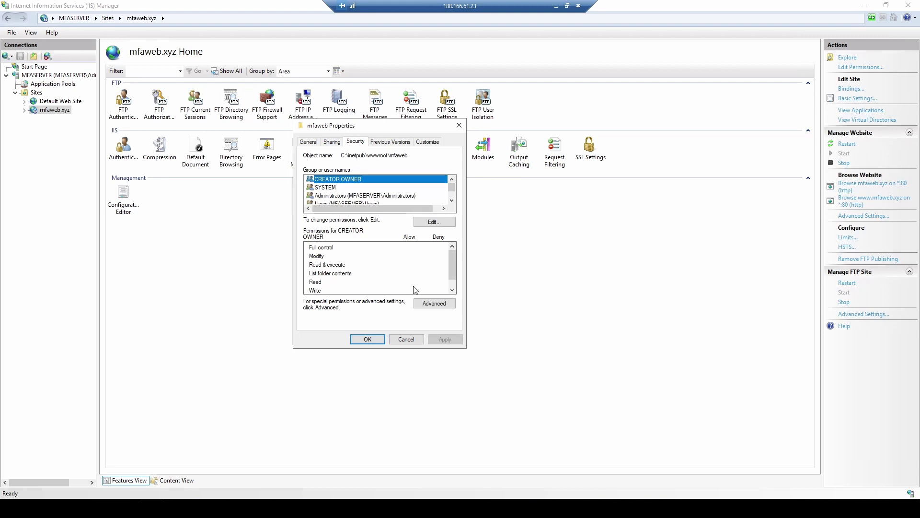
{"action": "left_click", "coordinate": [433, 304]}
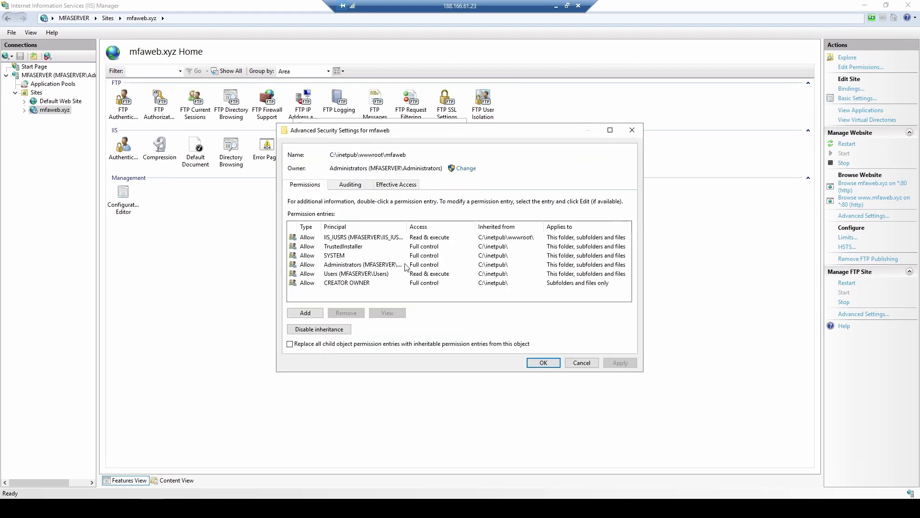
{"action": "left_click", "coordinate": [463, 168]}
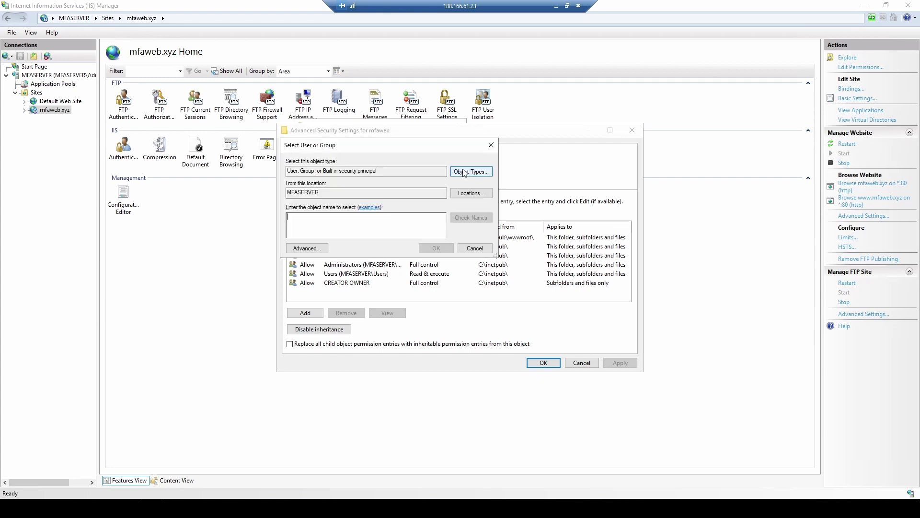
{"action": "left_click", "coordinate": [307, 248]}
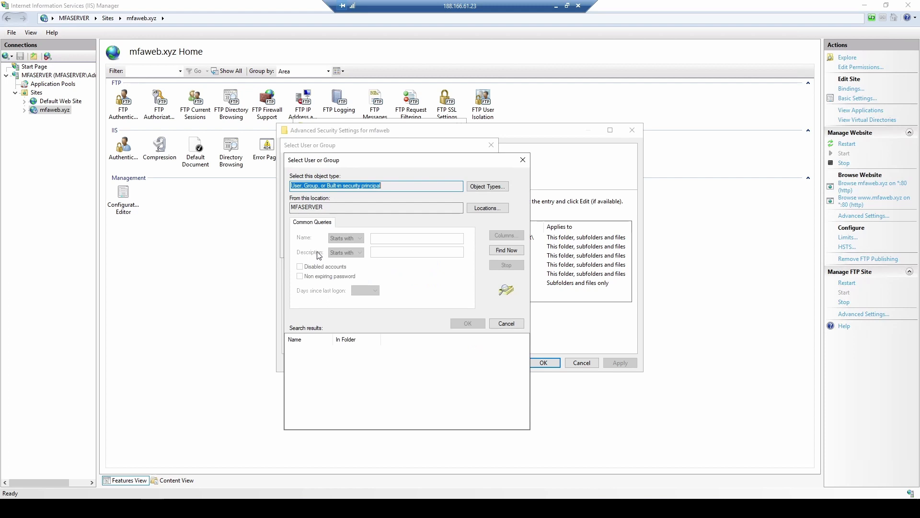
{"action": "left_click", "coordinate": [501, 250]}
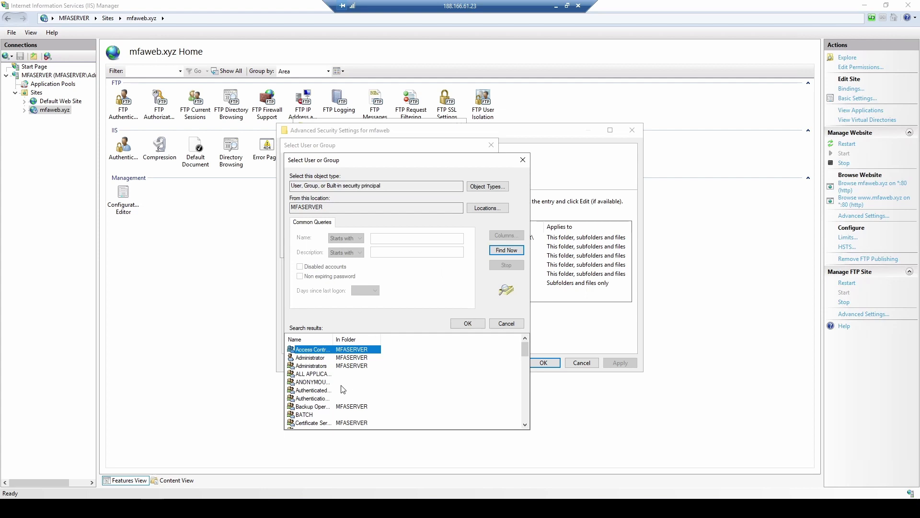
{"action": "scroll", "coordinate": [343, 389], "scroll_direction": "down", "scroll_amount": 2}
{"action": "scroll", "coordinate": [343, 389], "scroll_direction": "down", "scroll_amount": 1}
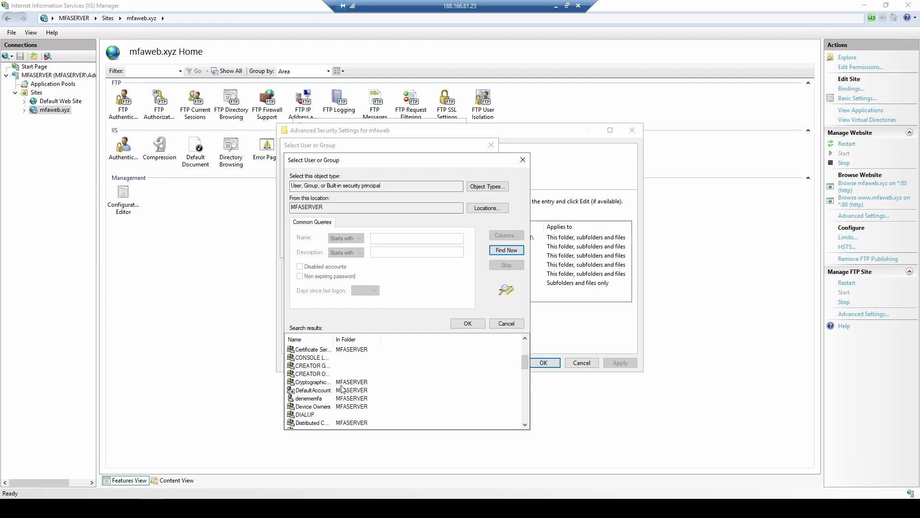
{"action": "left_click", "coordinate": [313, 399]}
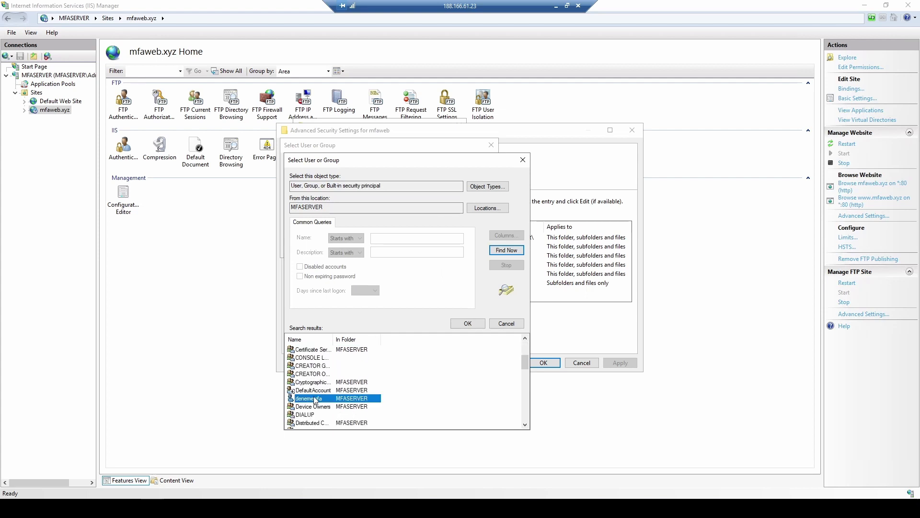
{"action": "left_click", "coordinate": [469, 325]}
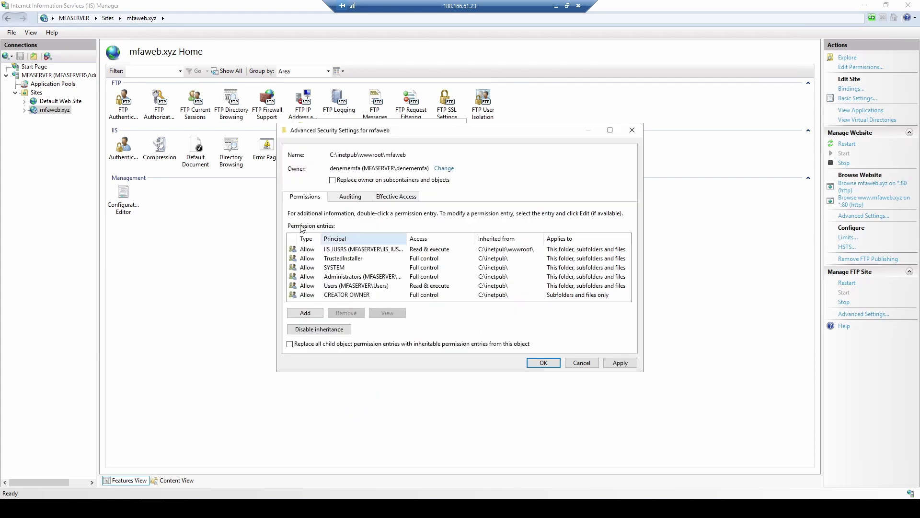
Add a Full control permission entry for the local user and apply the changes
{"action": "left_click", "coordinate": [306, 312]}
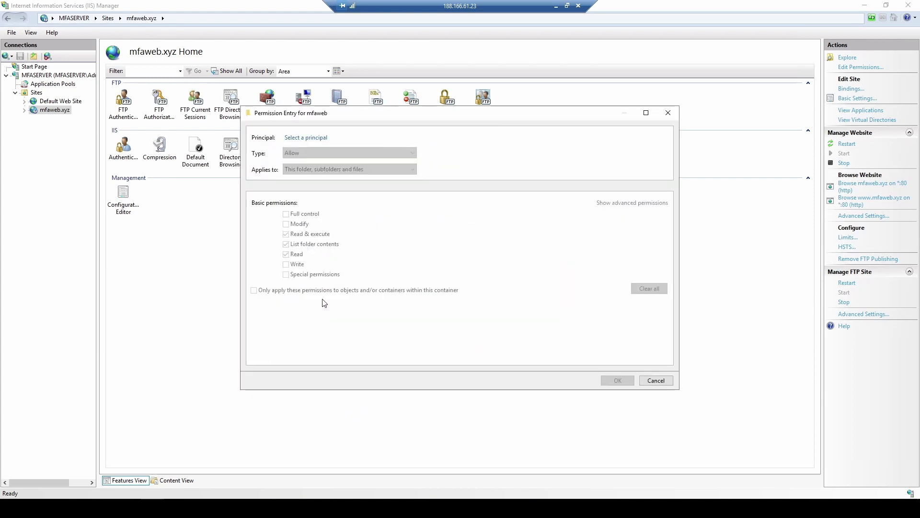
{"action": "left_click", "coordinate": [302, 138]}
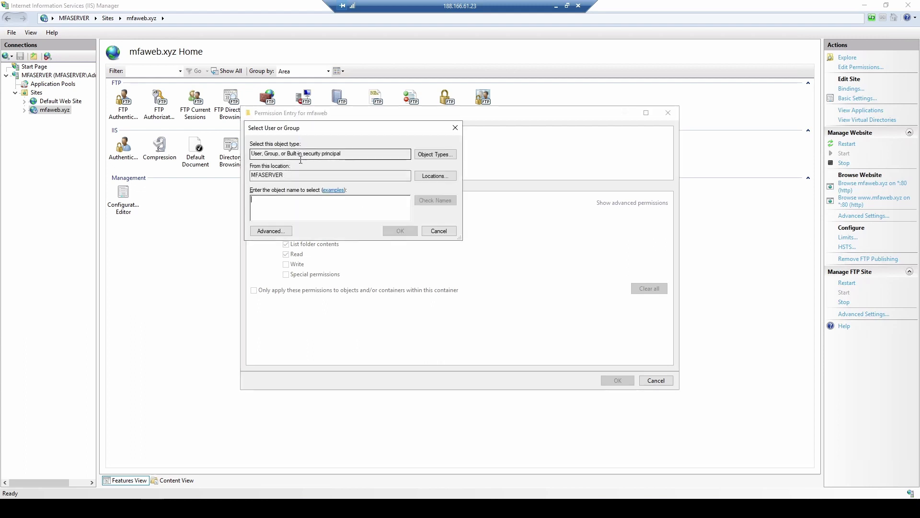
{"action": "left_click", "coordinate": [270, 230]}
{"action": "left_click", "coordinate": [482, 237]}
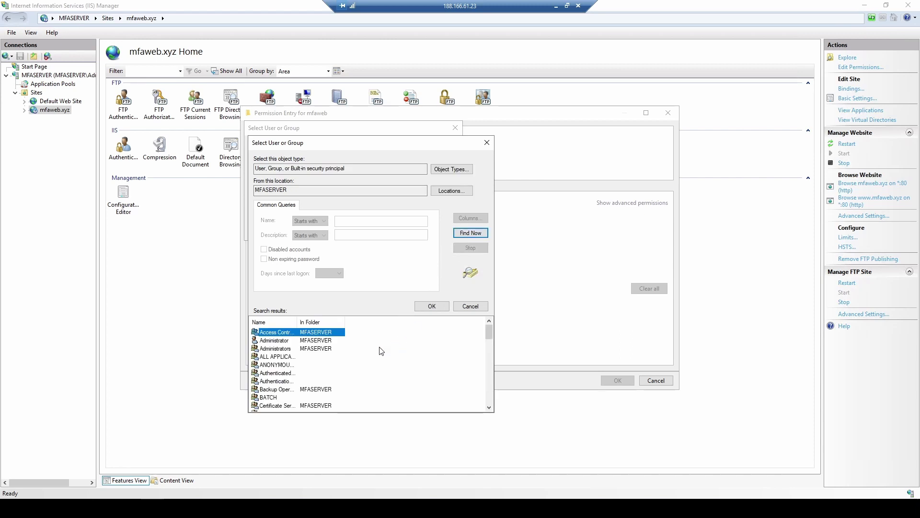
{"action": "scroll", "coordinate": [317, 351], "scroll_direction": "down", "scroll_amount": 2}
{"action": "scroll", "coordinate": [282, 376], "scroll_direction": "down", "scroll_amount": 2}
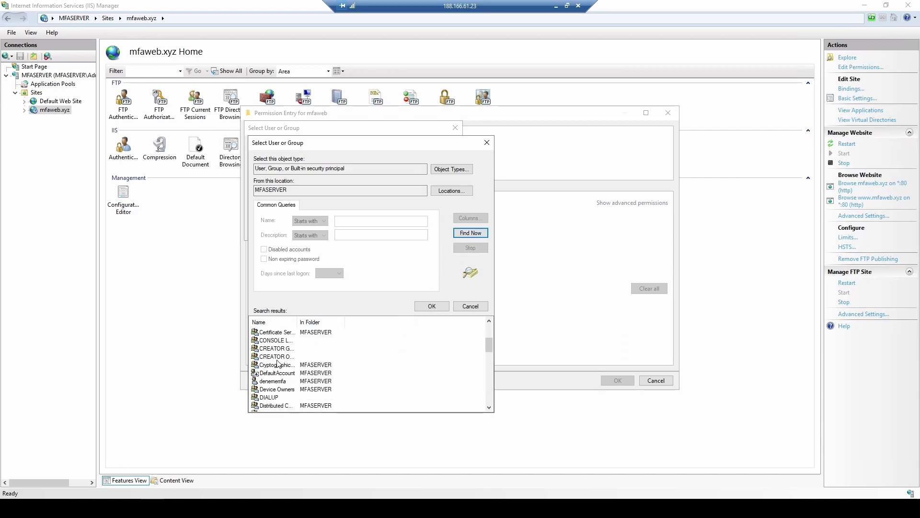
{"action": "left_click", "coordinate": [275, 357]}
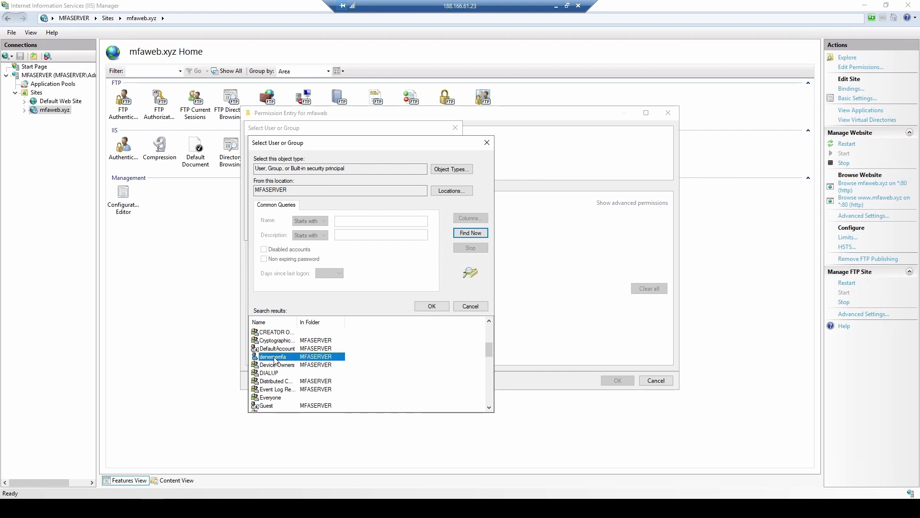
{"action": "left_click", "coordinate": [437, 307]}
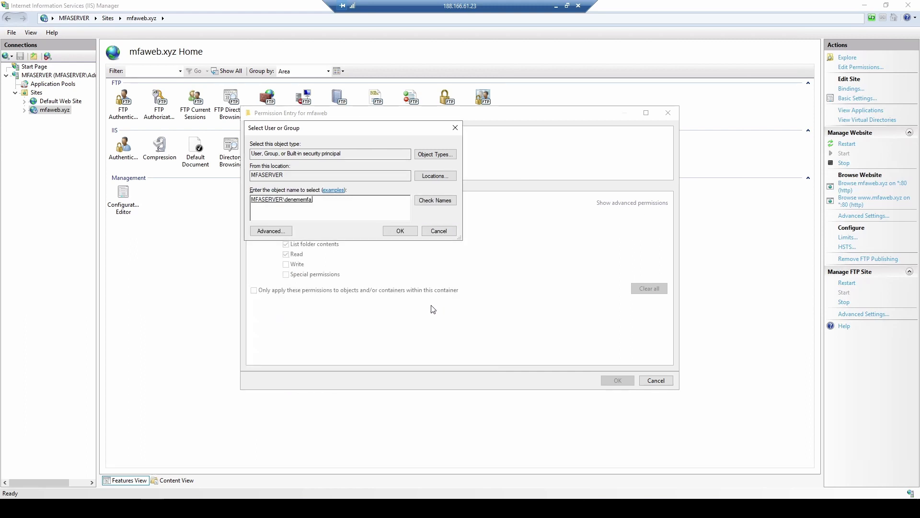
{"action": "left_click", "coordinate": [400, 231]}
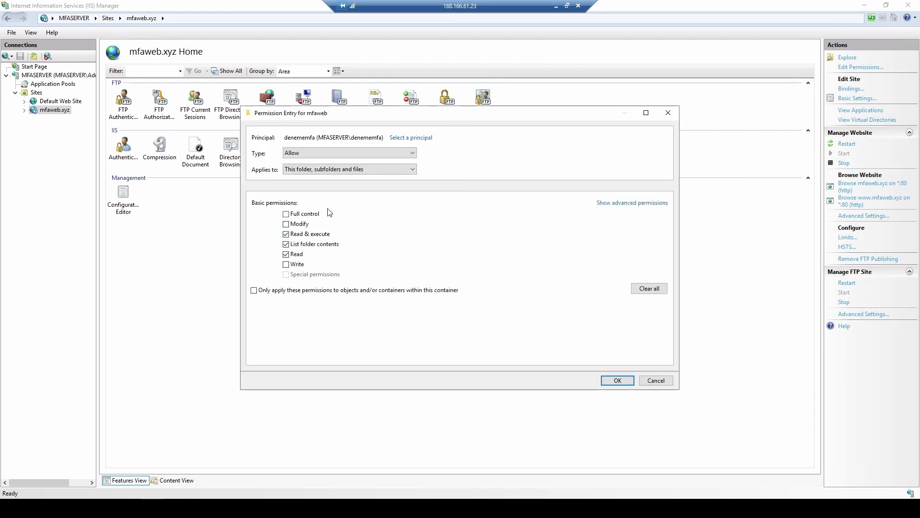
{"action": "left_click", "coordinate": [286, 214]}
{"action": "left_click", "coordinate": [615, 380]}
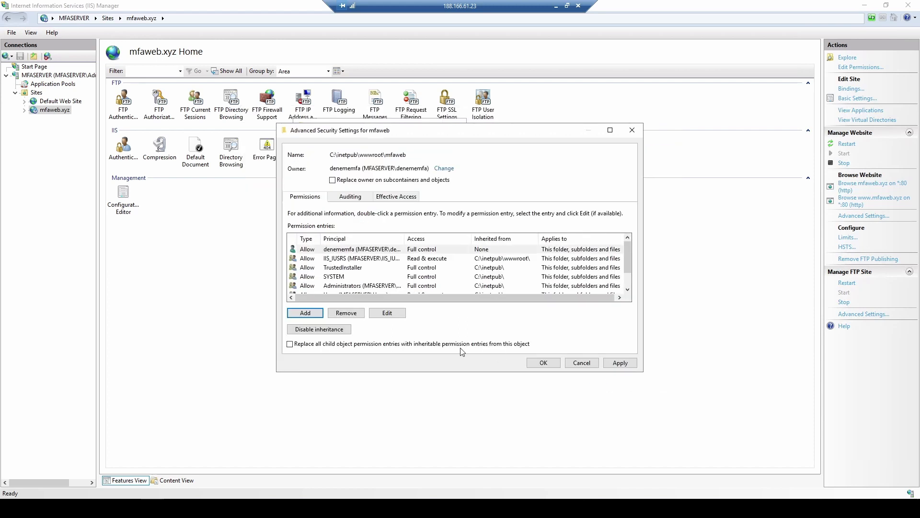
{"action": "left_click", "coordinate": [620, 363]}
Change mfaweb.xyz's root A record in GoDaddy from 10.10.10.10 to 188.166.61.23
{"action": "left_click", "coordinate": [532, 290]}
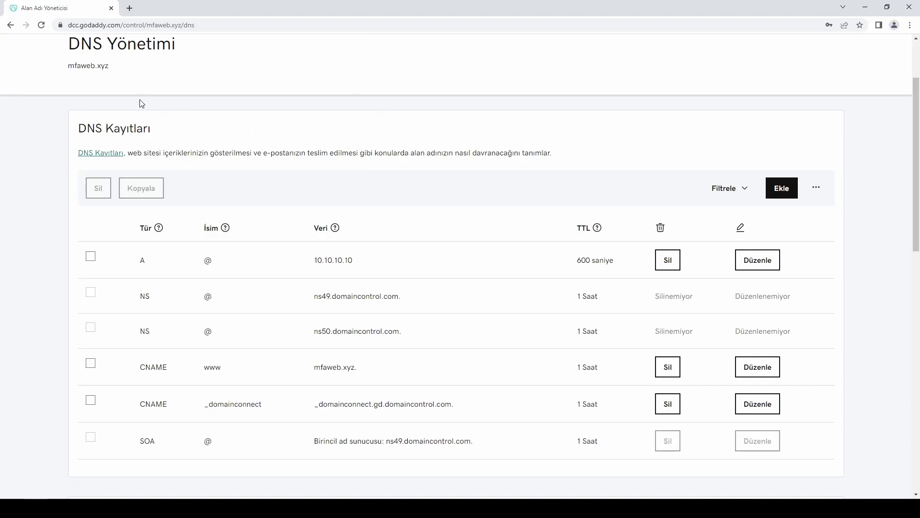
{"action": "left_click_drag", "start_coordinate": [110, 65], "coordinate": [69, 68]}
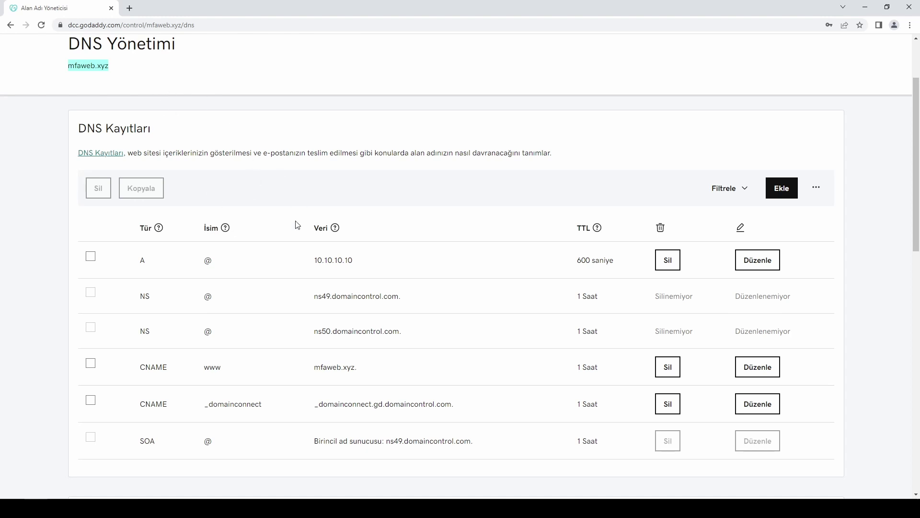
{"action": "left_click", "coordinate": [761, 261]}
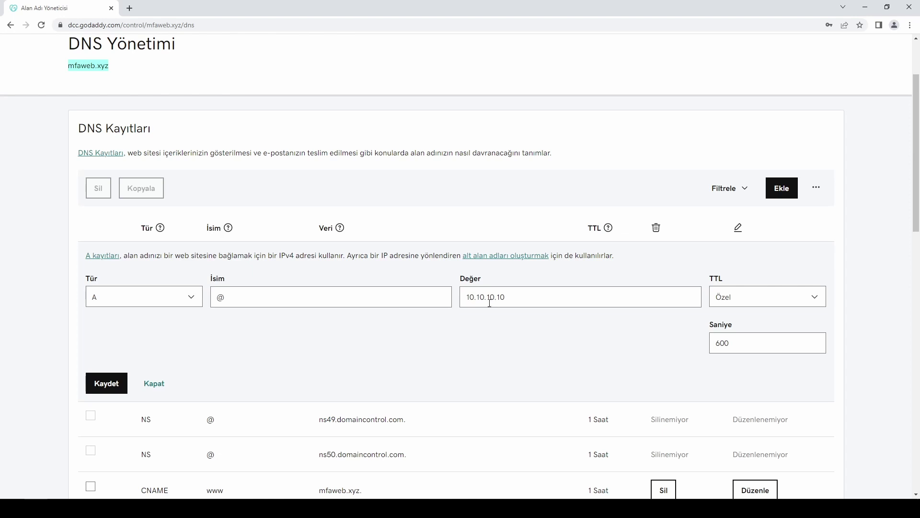
{"action": "triple_click", "coordinate": [519, 296]}
{"action": "type", "text": "188.166.61.23"}
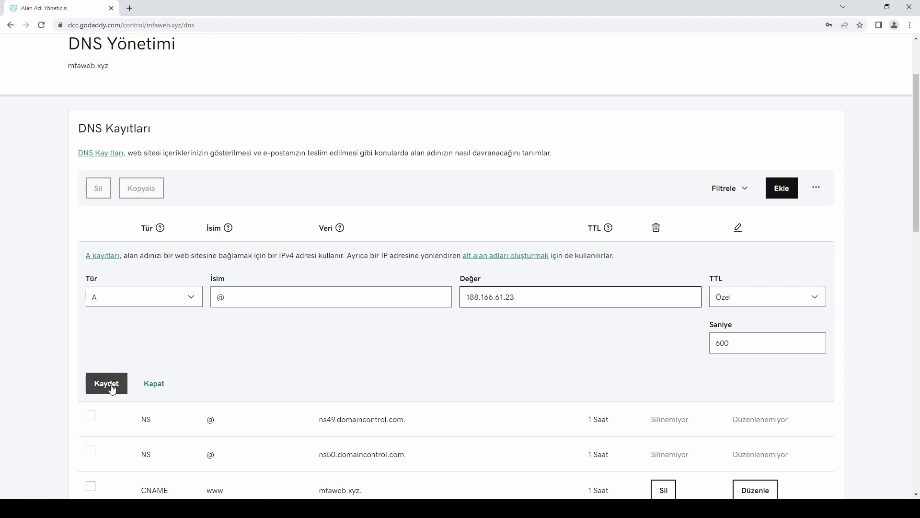
{"action": "left_click", "coordinate": [111, 383]}
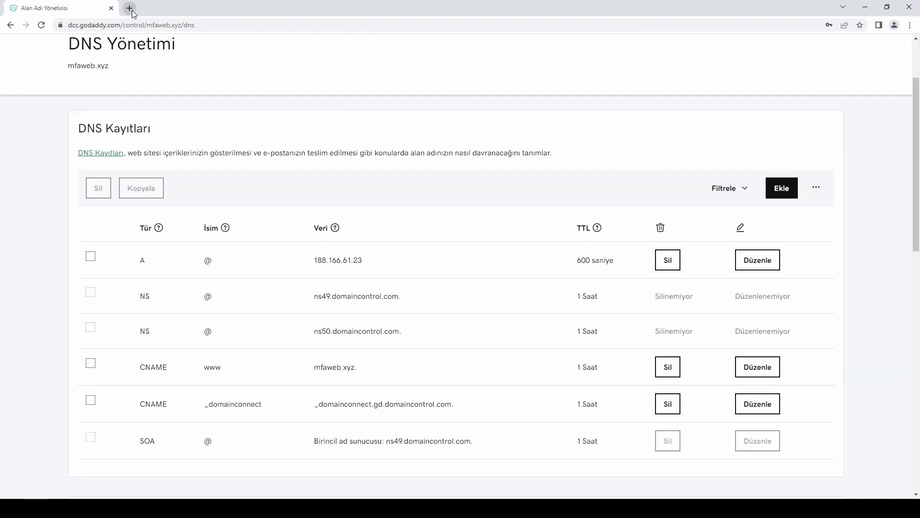
Load mfaweb.xyz in a new tab to confirm the 'mfaweb.xyz Merhaba' page, then return to the server session
{"action": "left_click", "coordinate": [130, 9]}
{"action": "type", "text": "mfaweb.xyz"}
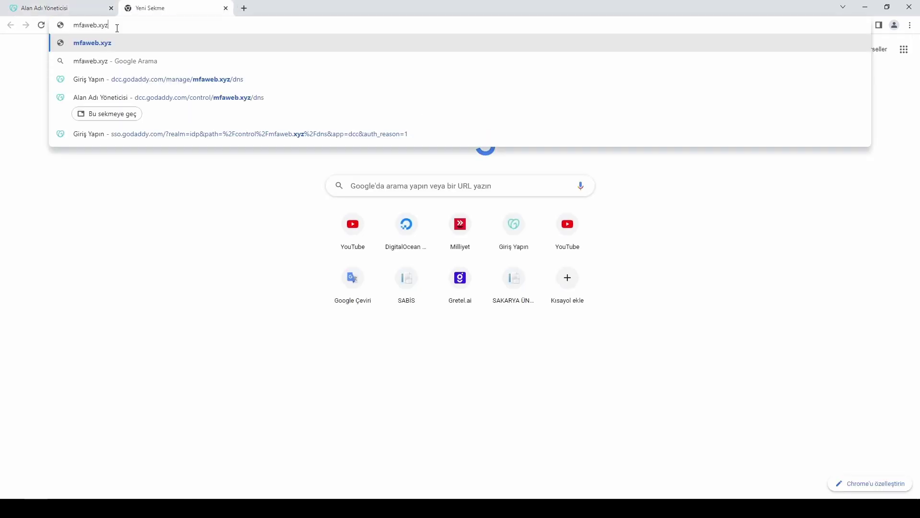
{"action": "key", "text": "Return"}
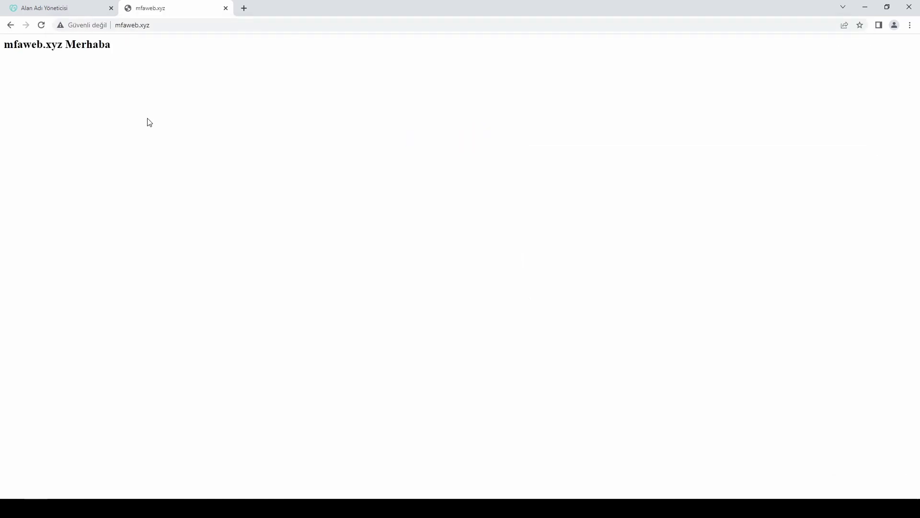
{"action": "left_click_drag", "start_coordinate": [121, 48], "coordinate": [2, 48]}
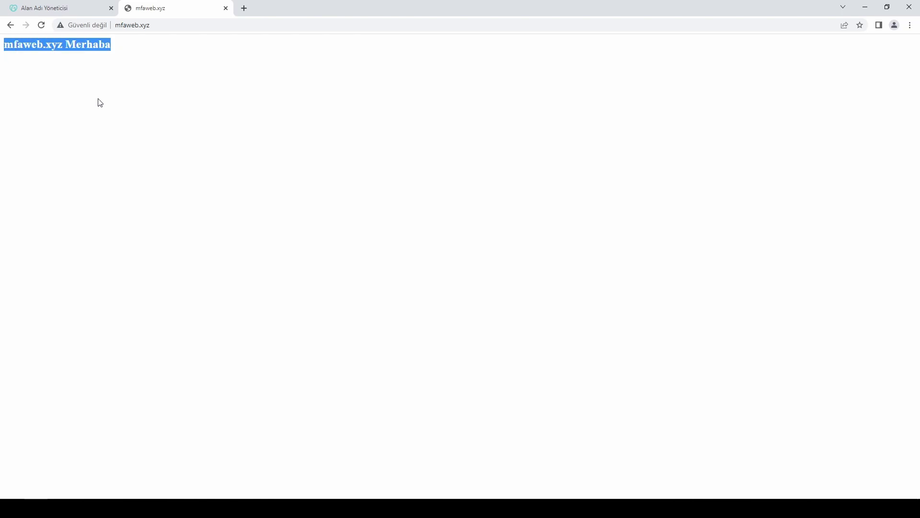
{"action": "left_click", "coordinate": [351, 292]}
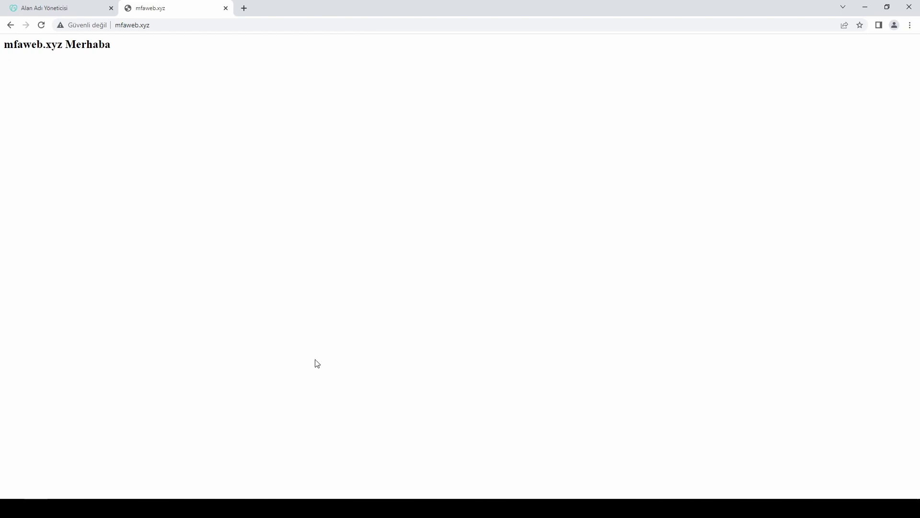
{"action": "key", "text": "alt+Tab"}
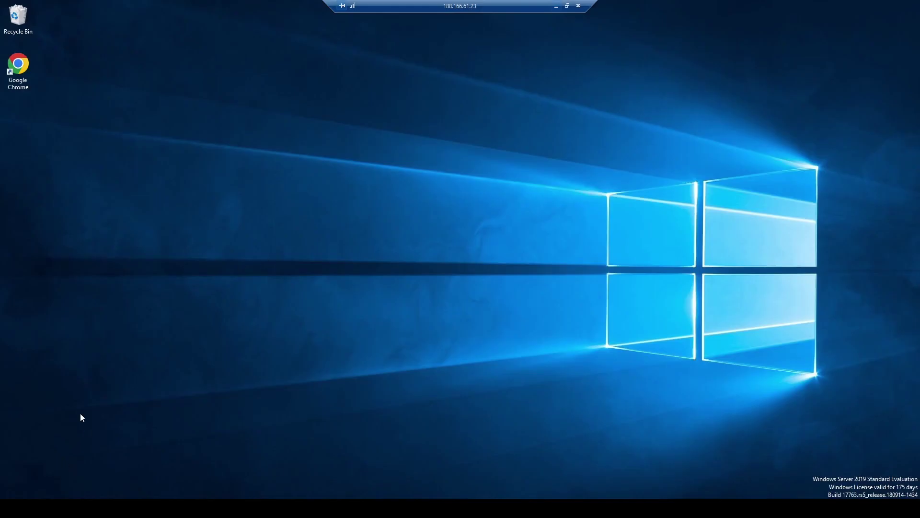
Download the recommended win-acme 2.1.22.1 release from win-acme.com in Chrome on the server
{"action": "double_click", "coordinate": [27, 86]}
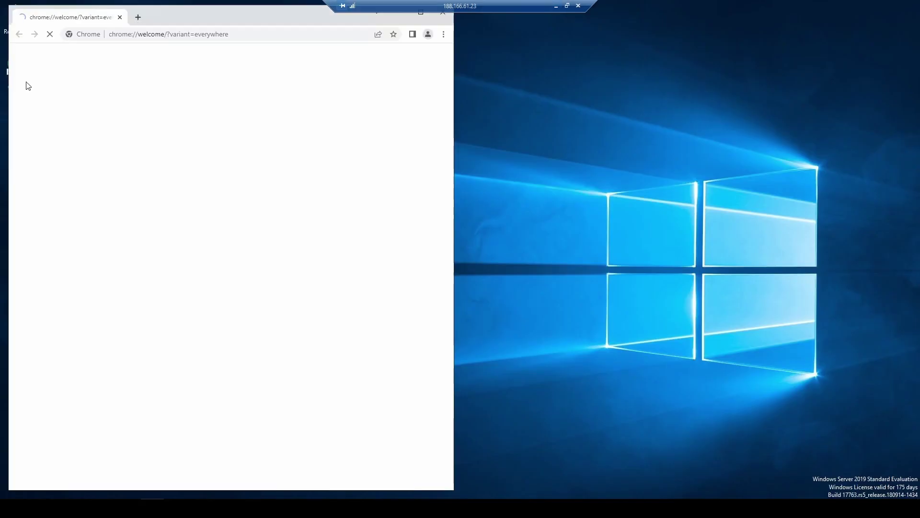
{"action": "double_click", "coordinate": [178, 14]}
{"action": "left_click", "coordinate": [172, 29]}
{"action": "type", "text": "win-acme.com"}
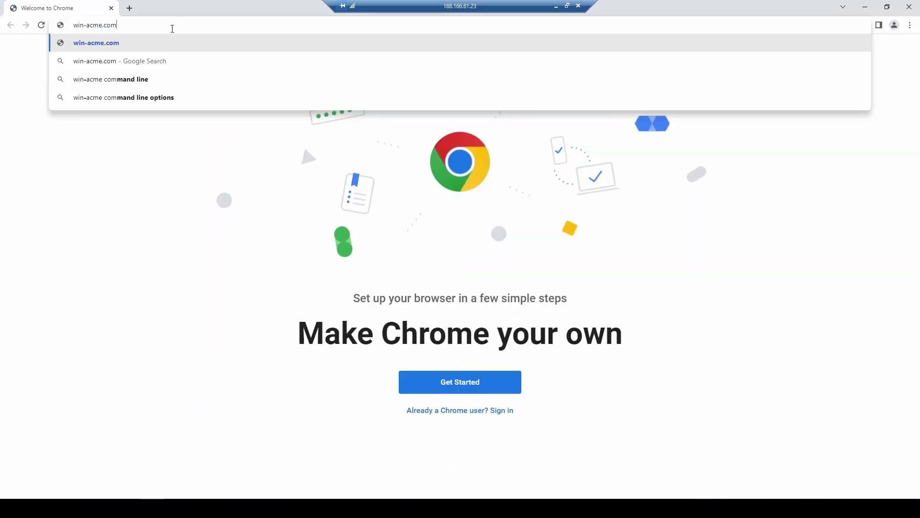
{"action": "key", "text": "Return"}
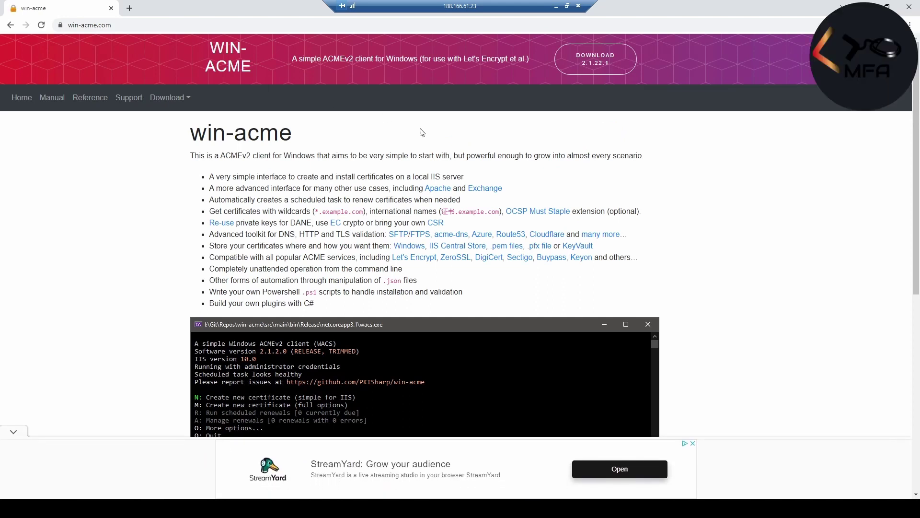
{"action": "left_click", "coordinate": [178, 100]}
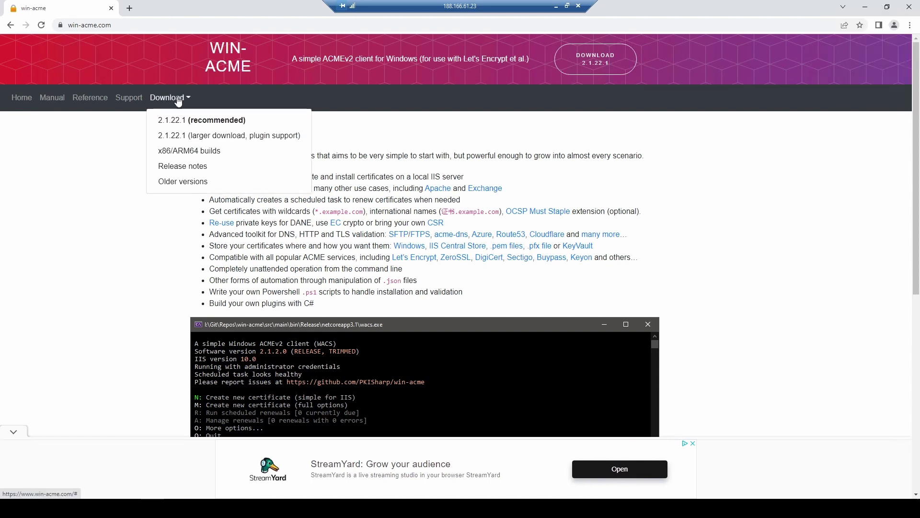
{"action": "left_click", "coordinate": [186, 120]}
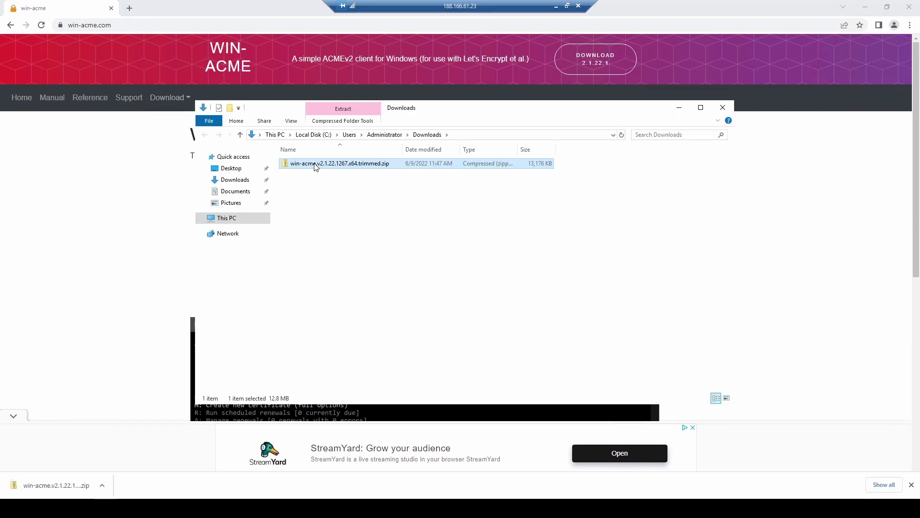
Extract the win-acme zip and run wacs.exe as administrator past the SmartScreen warning
{"action": "right_click", "coordinate": [316, 166]}
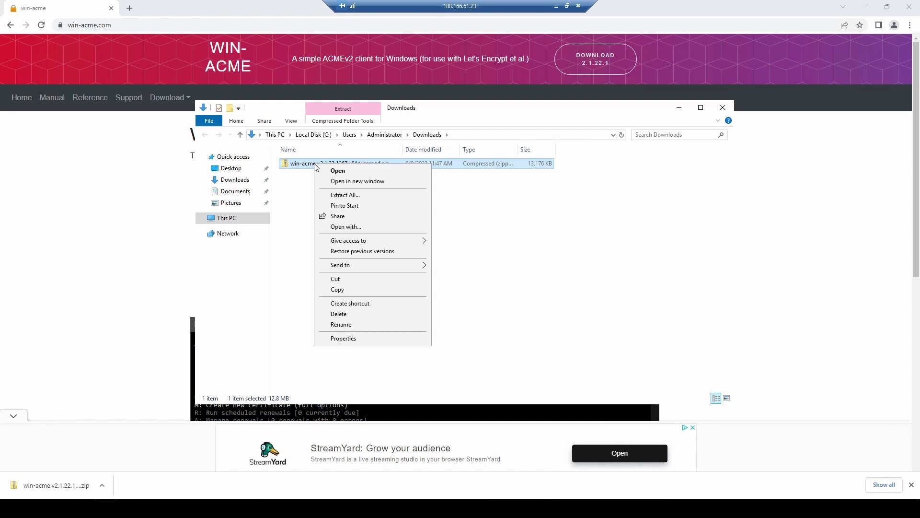
{"action": "left_click", "coordinate": [345, 195]}
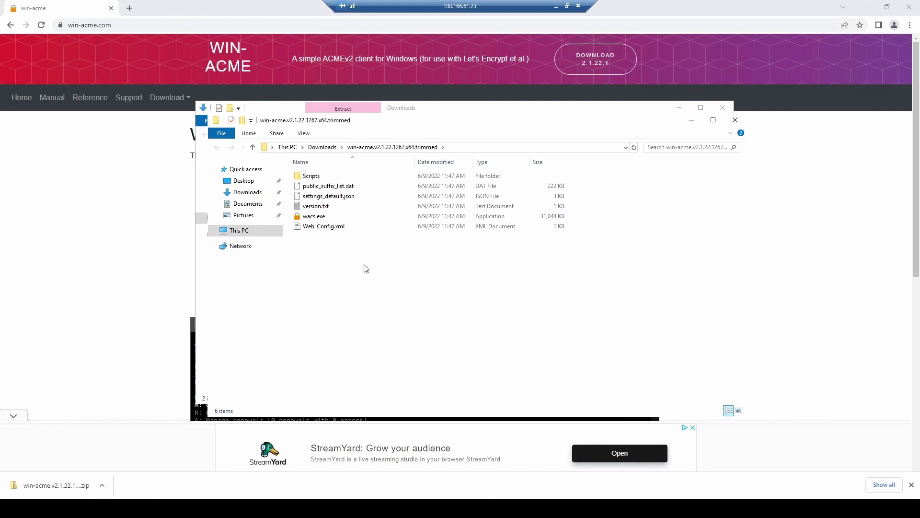
{"action": "right_click", "coordinate": [320, 218]}
{"action": "left_click", "coordinate": [341, 234]}
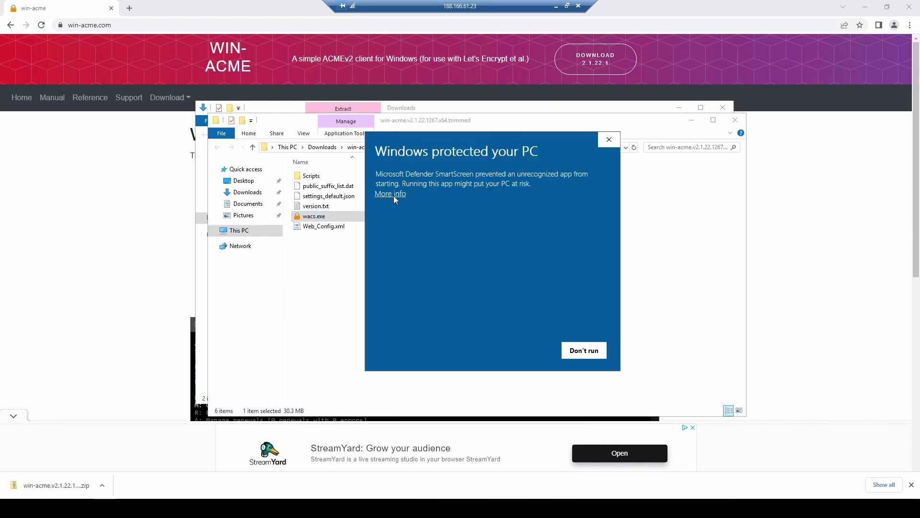
{"action": "left_click", "coordinate": [393, 194]}
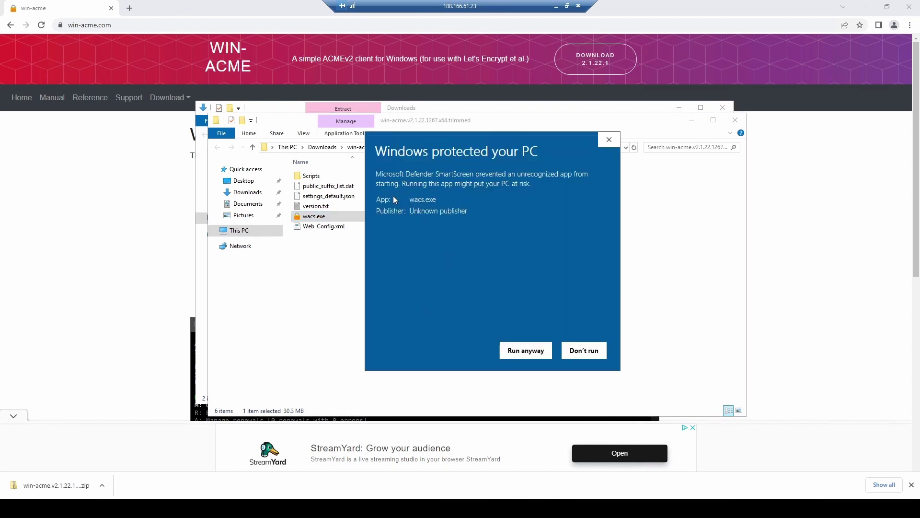
{"action": "left_click", "coordinate": [522, 350]}
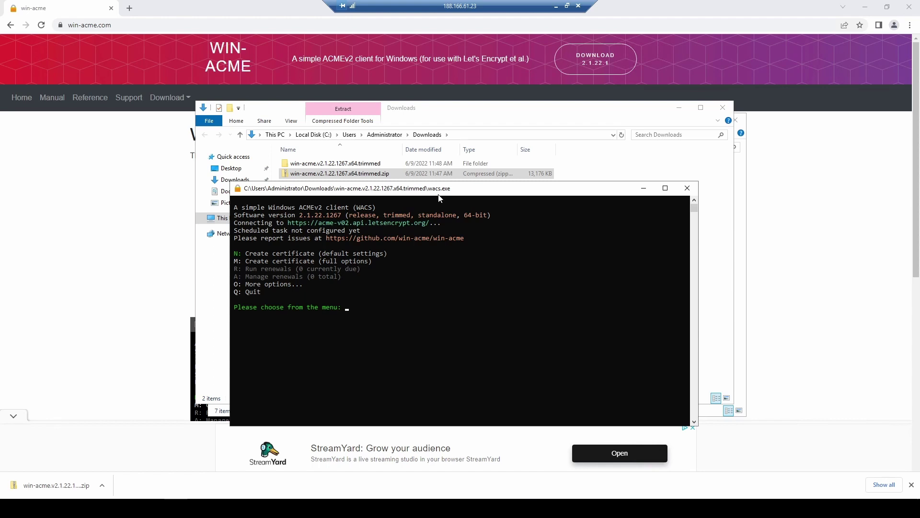
Create a certificate (N) for site 2 with all bindings and mfaweb.xyz as main host, then quit with q
{"action": "type", "text": "N"}
{"action": "key", "text": "Return"}
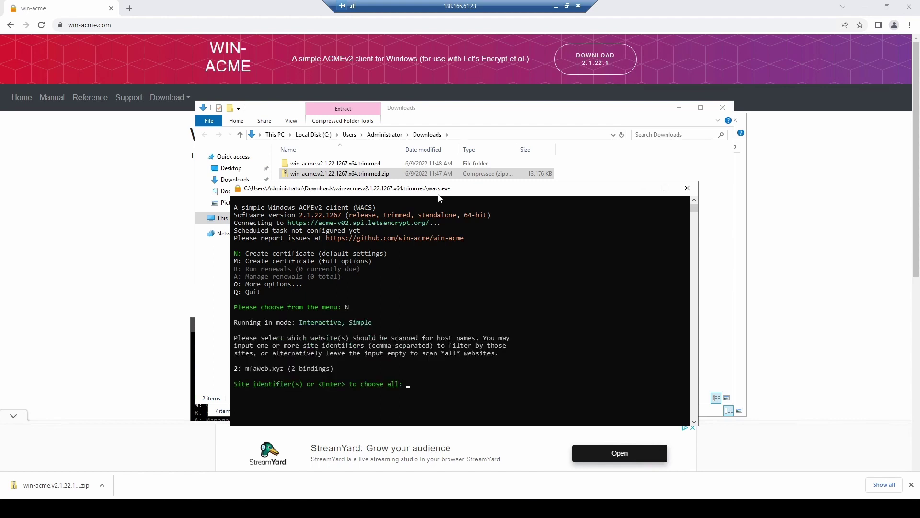
{"action": "type", "text": "2"}
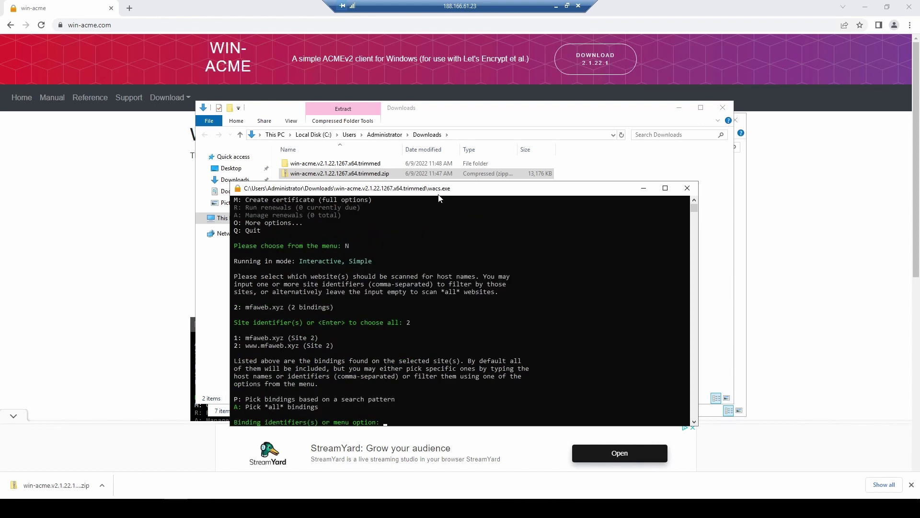
{"action": "type", "text": "A"}
{"action": "key", "text": "Return"}
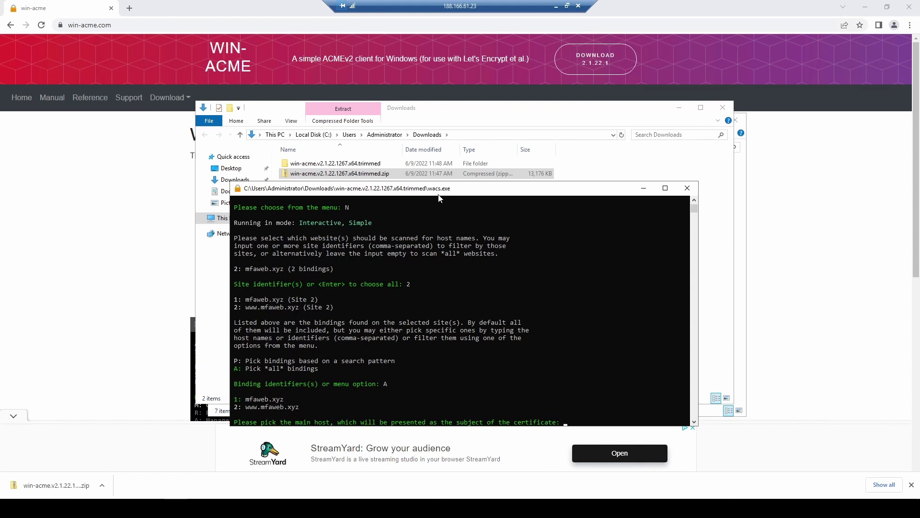
{"action": "type", "text": "1"}
{"action": "key", "text": "Return"}
{"action": "key", "text": "y"}
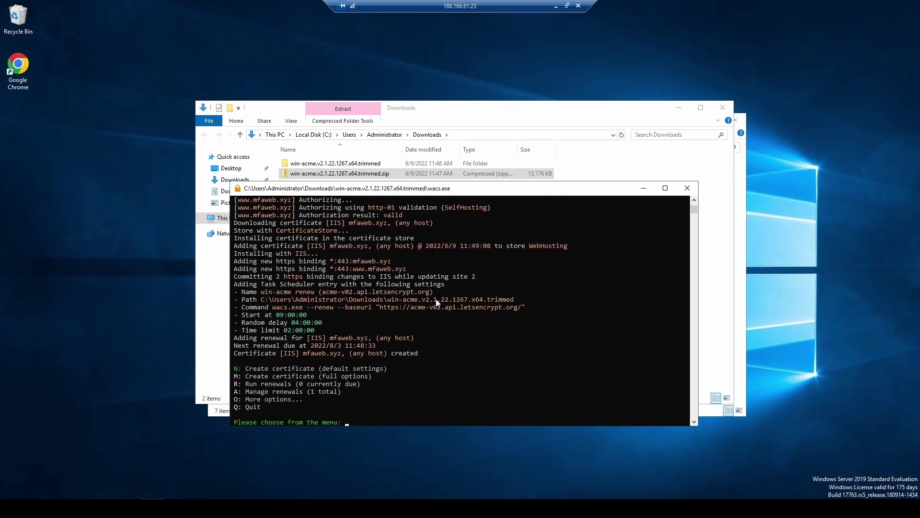
{"action": "type", "text": "q"}
{"action": "key", "text": "Return"}
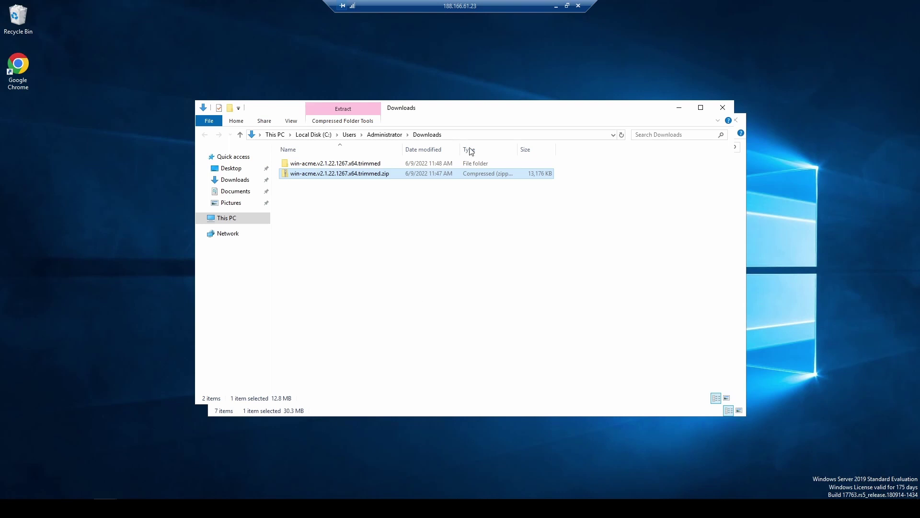
{"action": "left_click", "coordinate": [556, 6]}
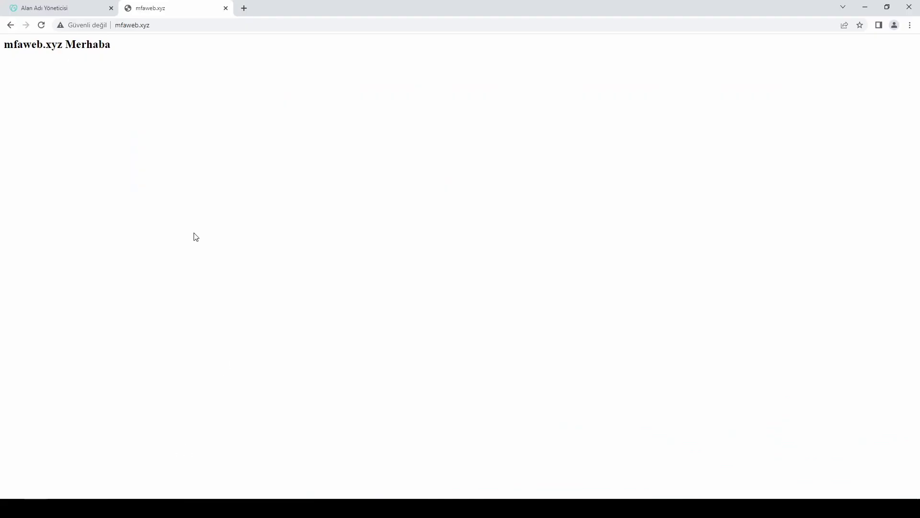
{"action": "left_click", "coordinate": [168, 25]}
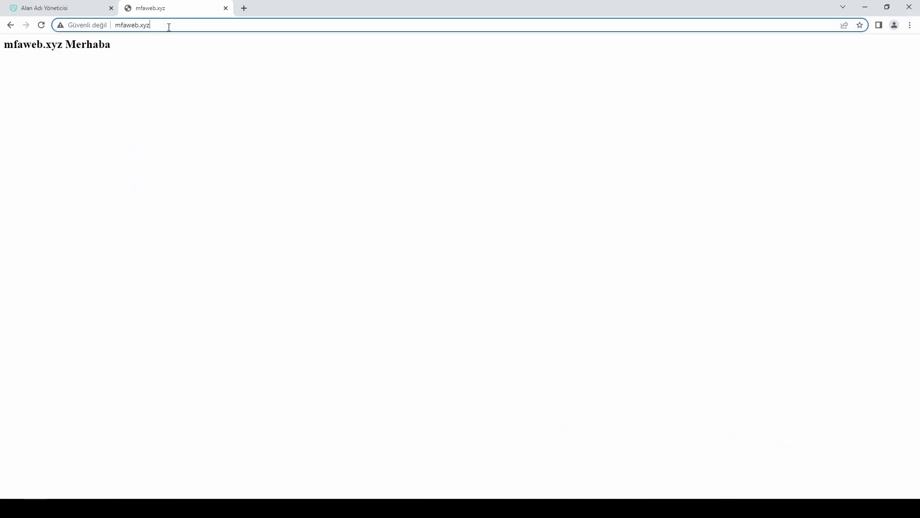
{"action": "left_click", "coordinate": [116, 25]}
{"action": "type", "text": "ht"}
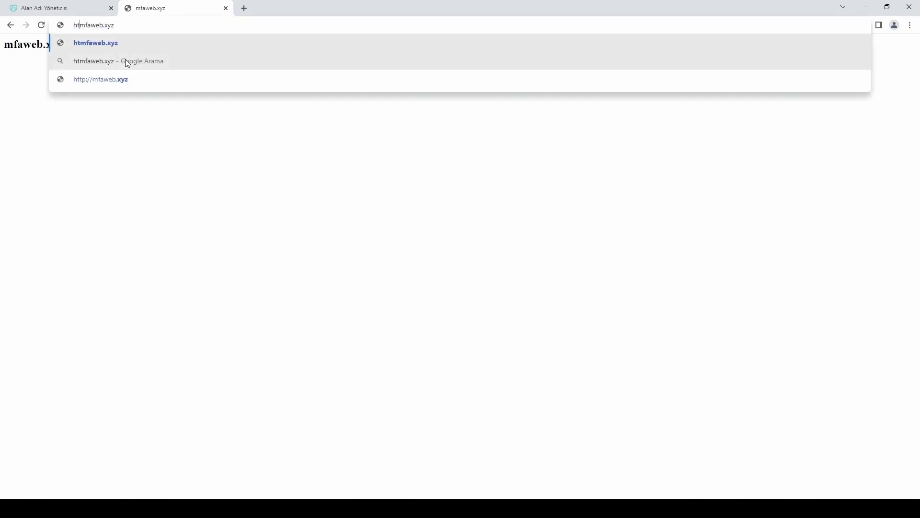
{"action": "key", "text": "Return"}
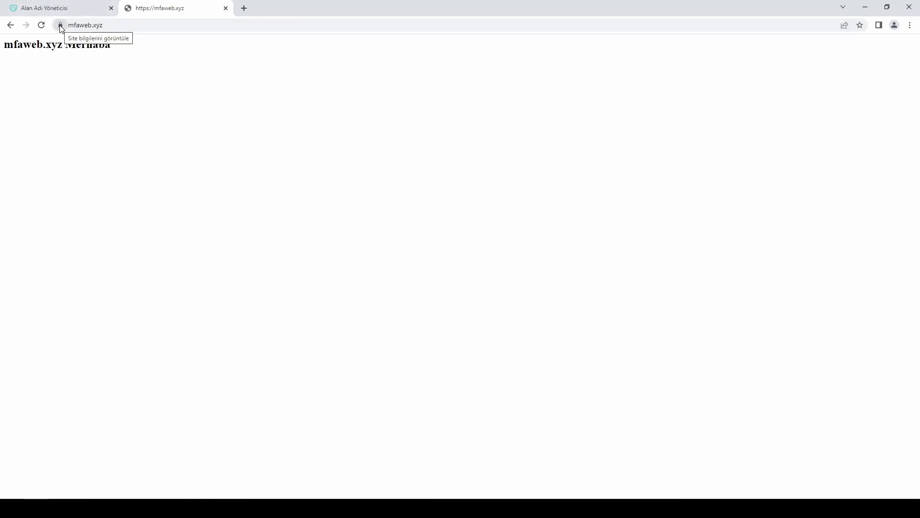
{"action": "left_click", "coordinate": [80, 25]}
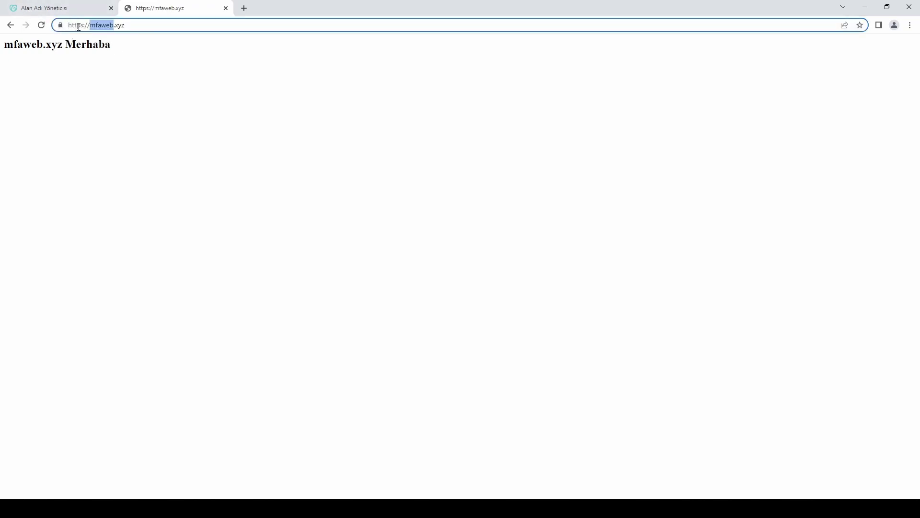
{"action": "left_click", "coordinate": [80, 25]}
{"action": "key", "text": "Delete"}
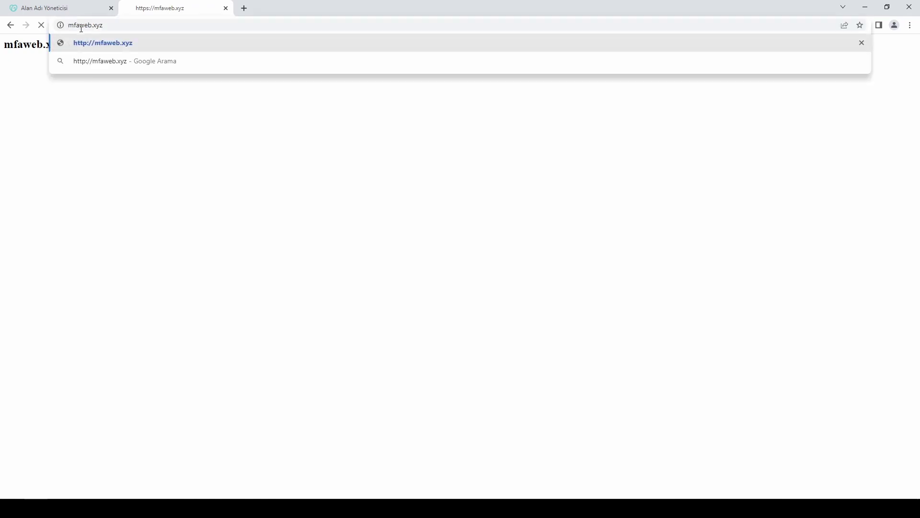
{"action": "key", "text": "Return"}
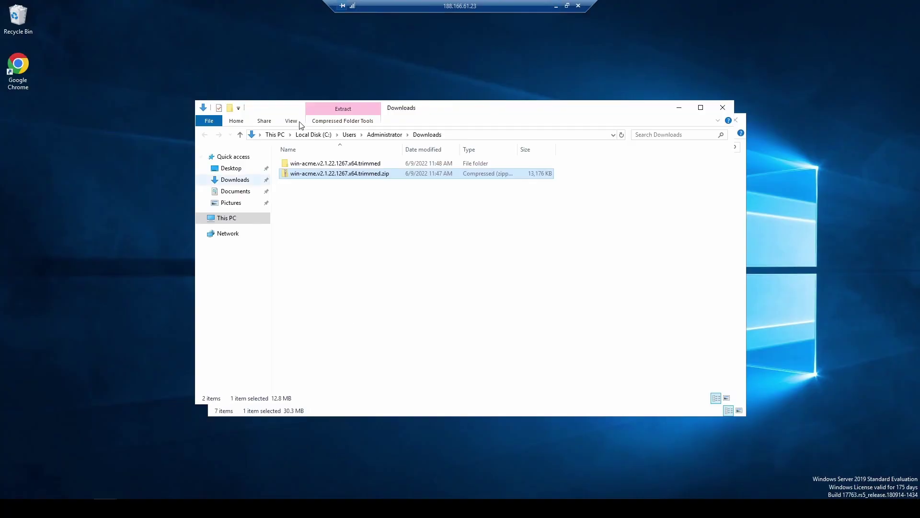
Find the URL Rewrite page on iis.net, download urlrewrite2.exe, and launch the installer
{"action": "double_click", "coordinate": [19, 67]}
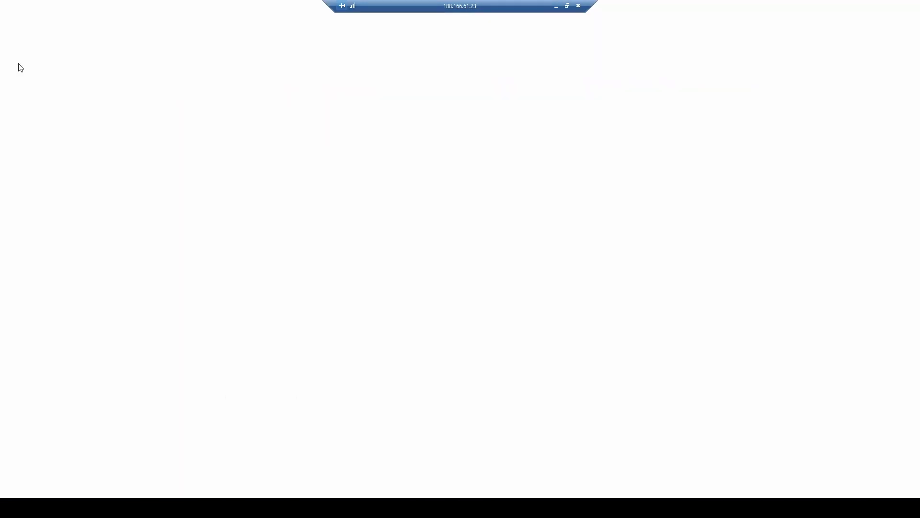
{"action": "left_click", "coordinate": [140, 57]}
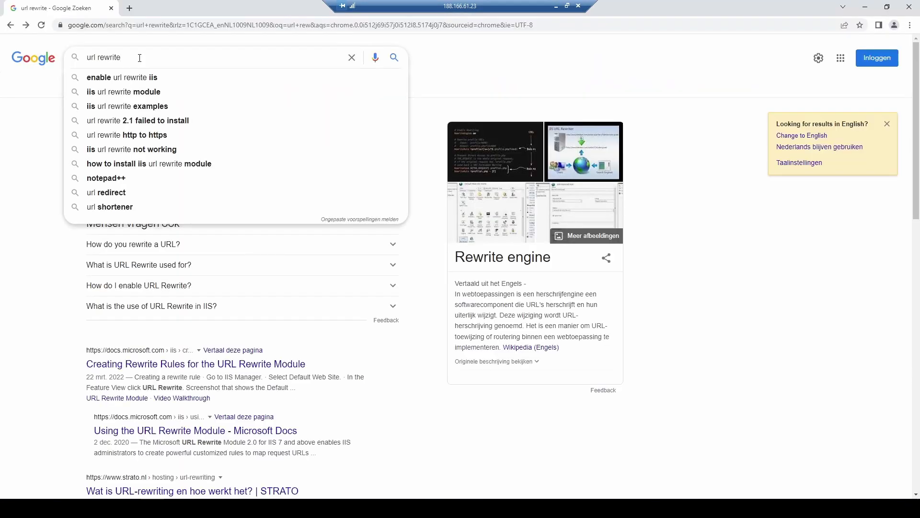
{"action": "left_click", "coordinate": [24, 178]}
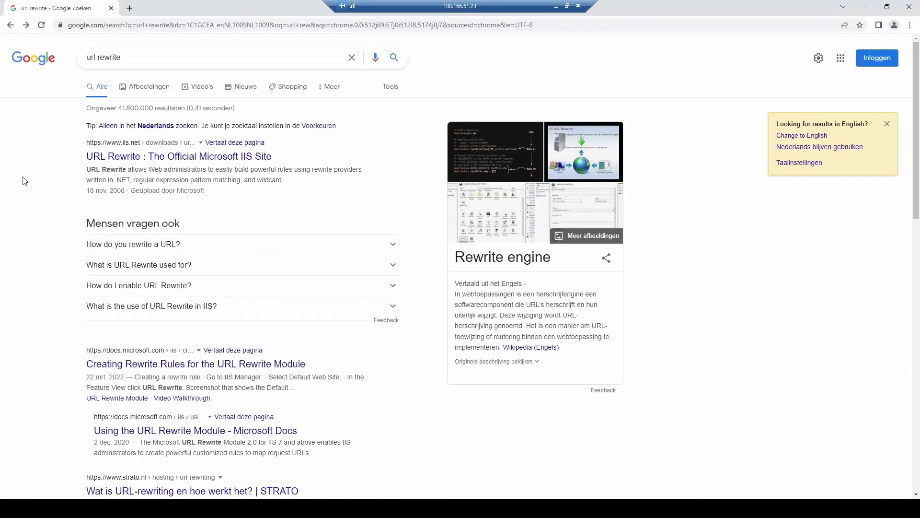
{"action": "left_click", "coordinate": [135, 161]}
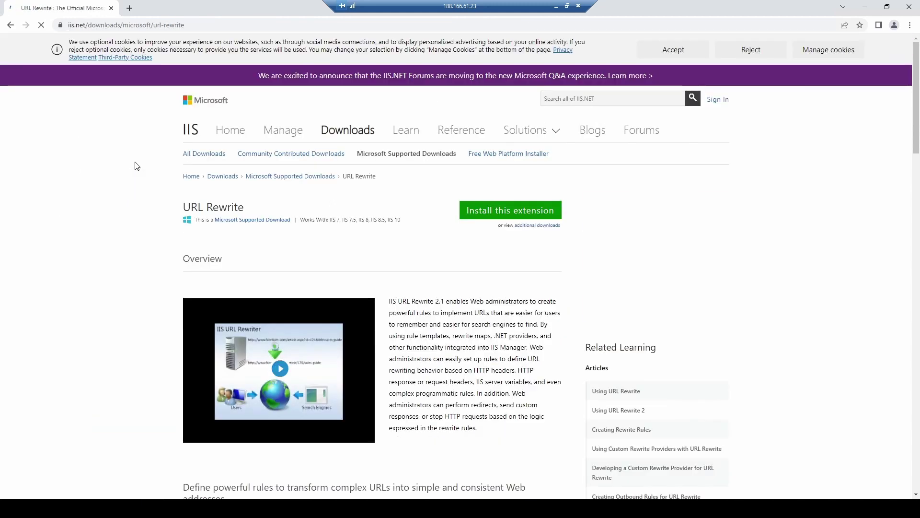
{"action": "left_click", "coordinate": [487, 215]}
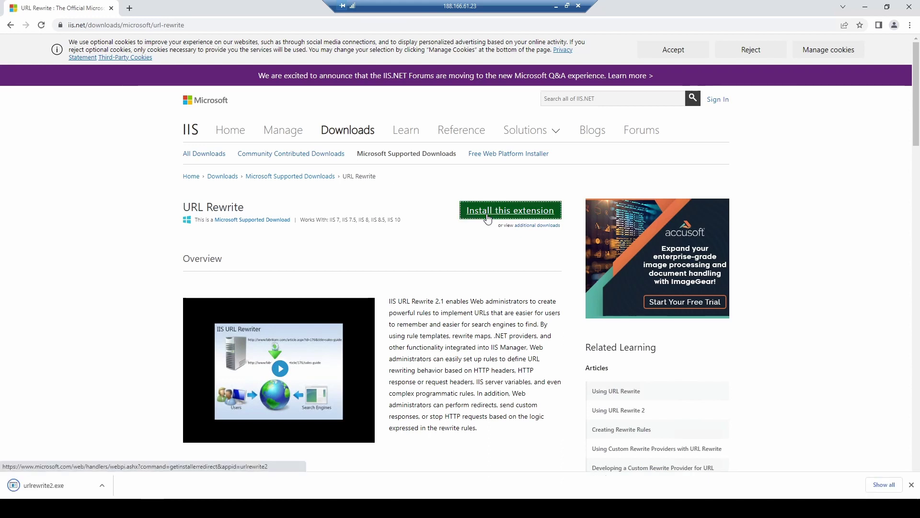
{"action": "left_click", "coordinate": [68, 484]}
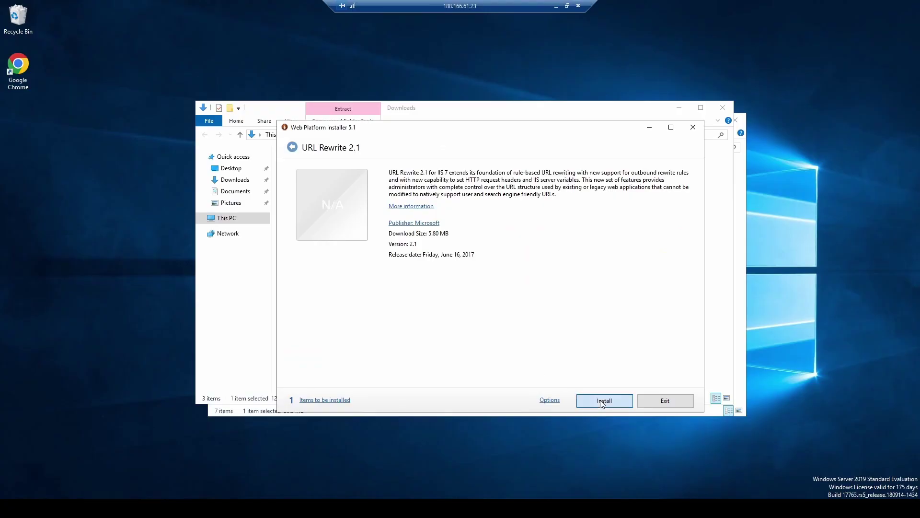
Install URL Rewrite 2.1, accepting its license, then close the Web Platform Installer
{"action": "left_click", "coordinate": [604, 400]}
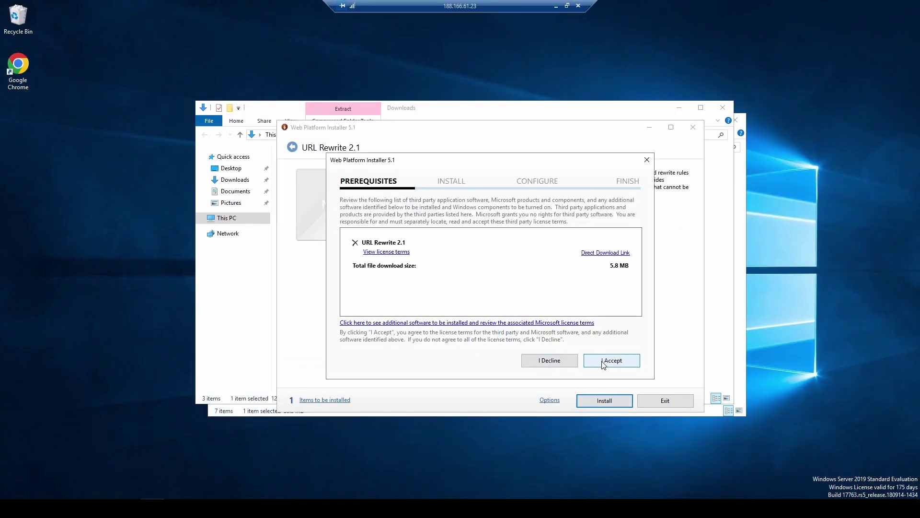
{"action": "left_click", "coordinate": [604, 364]}
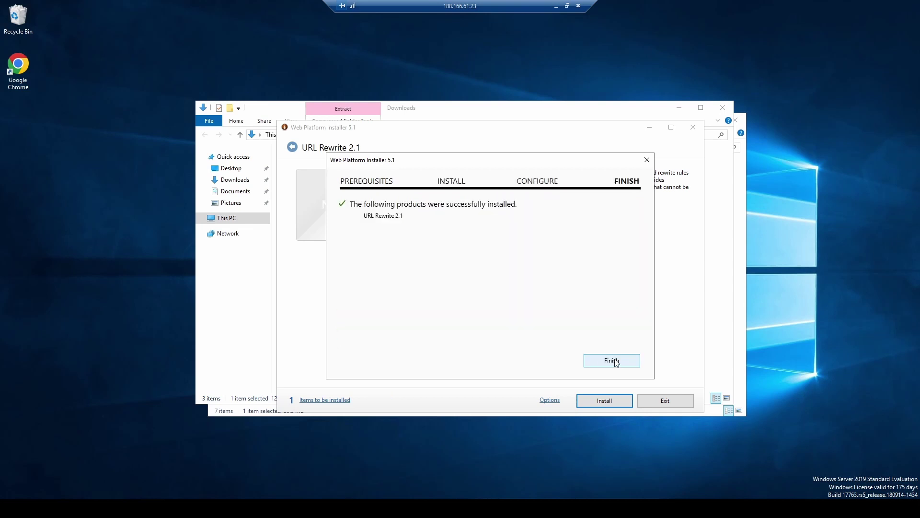
{"action": "left_click", "coordinate": [611, 360]}
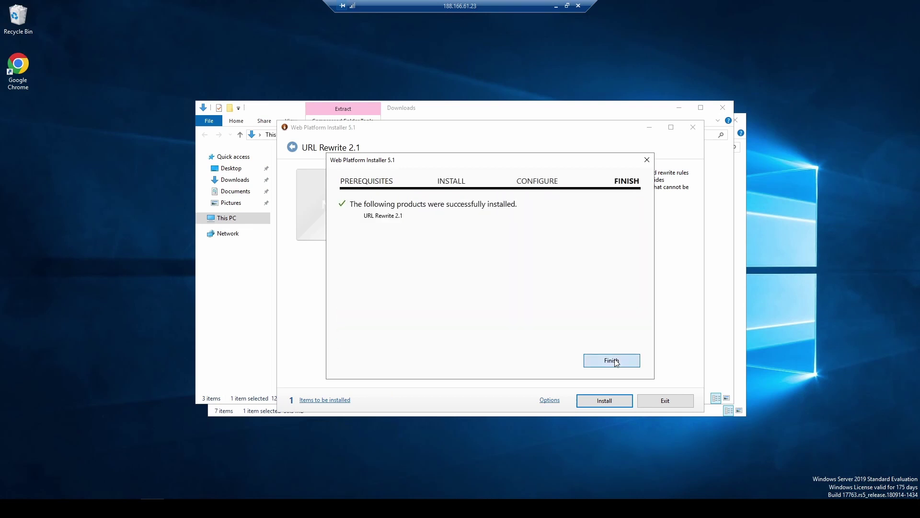
{"action": "left_click", "coordinate": [693, 127]}
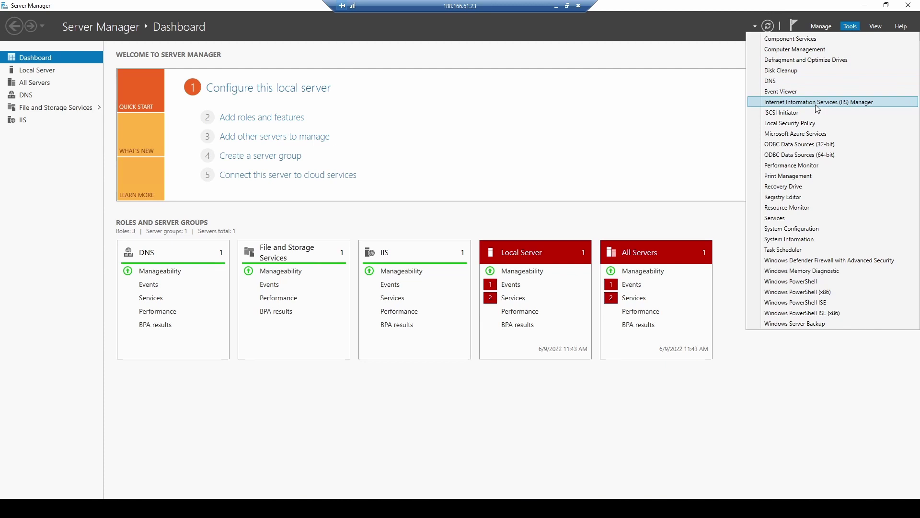
{"action": "left_click", "coordinate": [815, 104]}
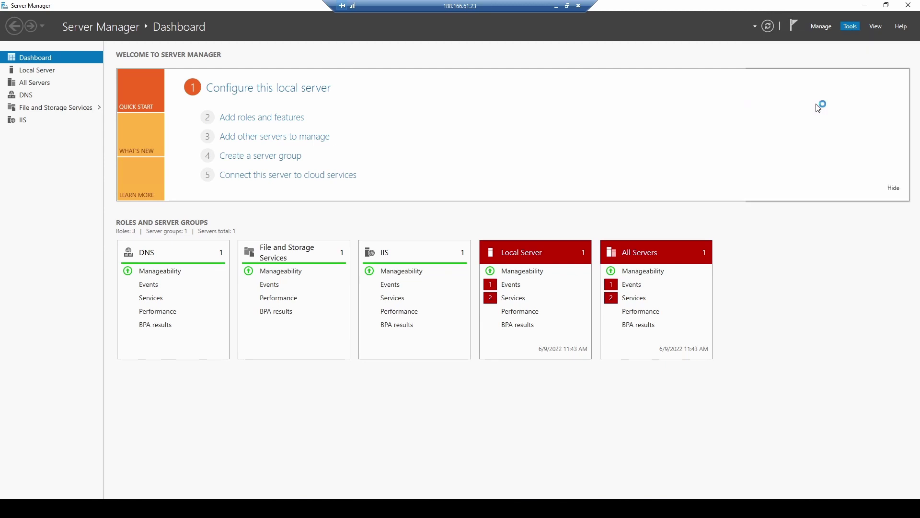
Open URL Rewrite for the mfaweb.xyz site and add a blank inbound rule
{"action": "double_click", "coordinate": [450, 45]}
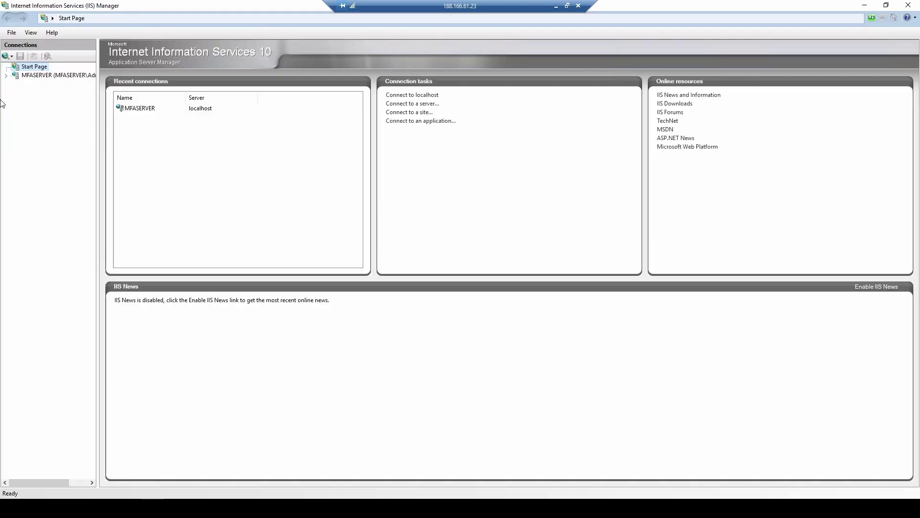
{"action": "left_click", "coordinate": [6, 75]}
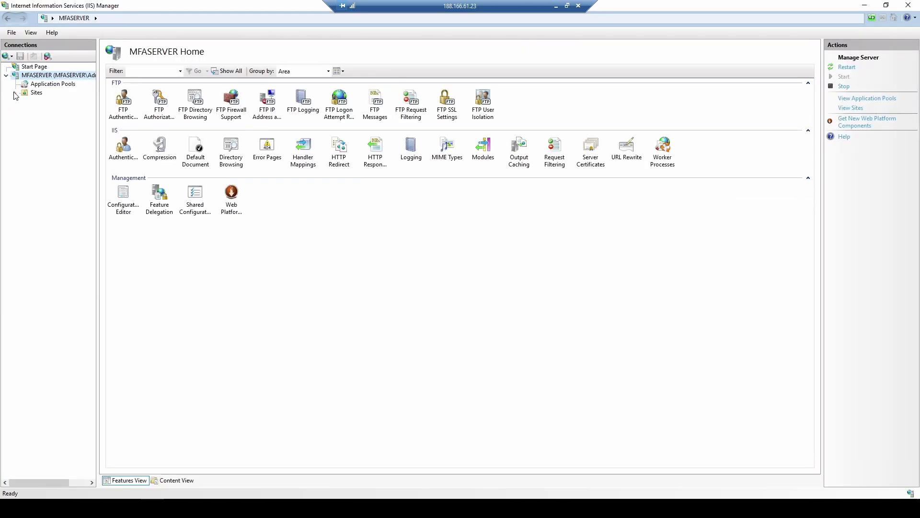
{"action": "left_click", "coordinate": [16, 93]}
{"action": "left_click", "coordinate": [54, 110]}
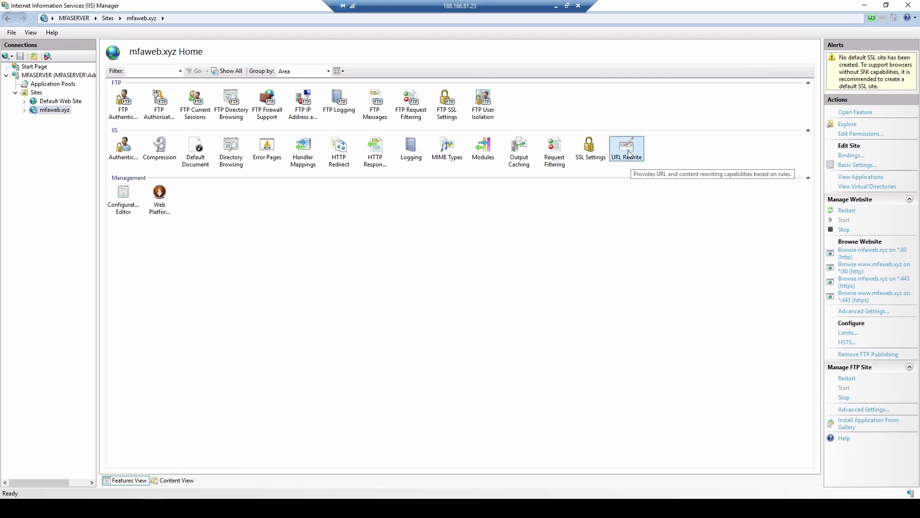
{"action": "double_click", "coordinate": [629, 154]}
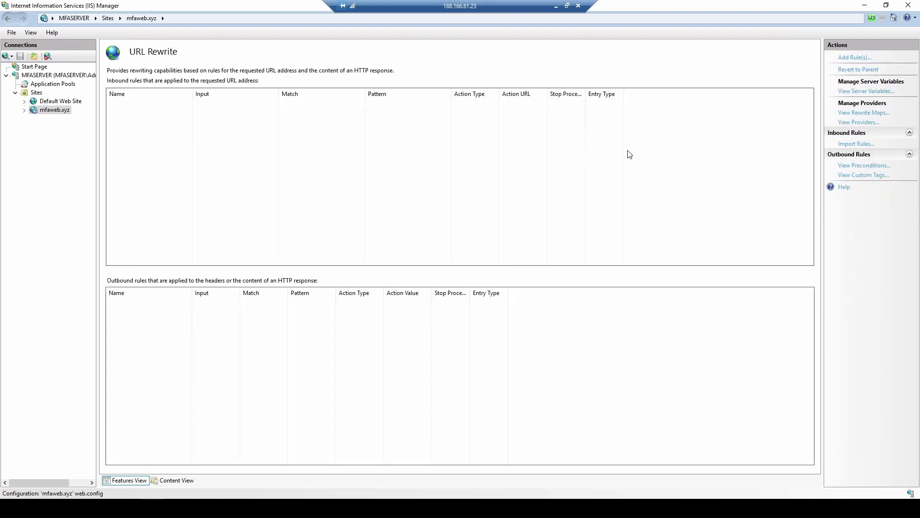
{"action": "left_click", "coordinate": [856, 58]}
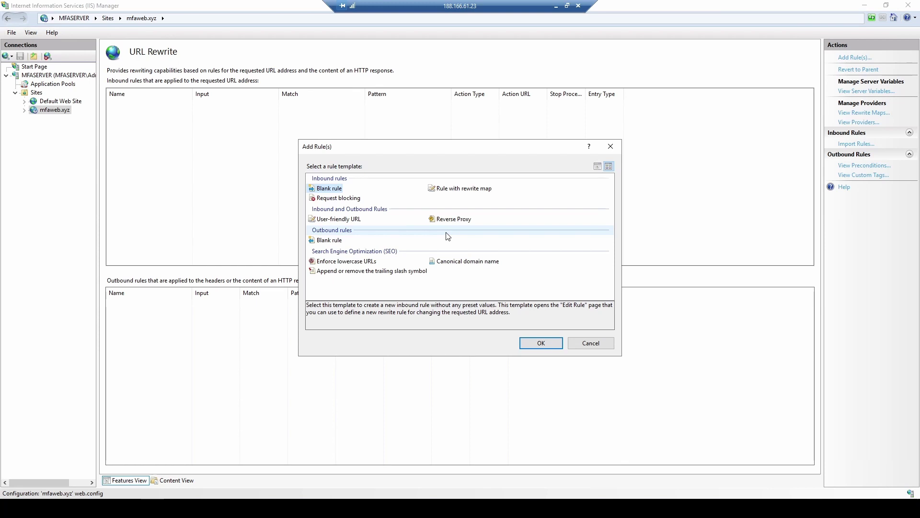
{"action": "left_click", "coordinate": [557, 343]}
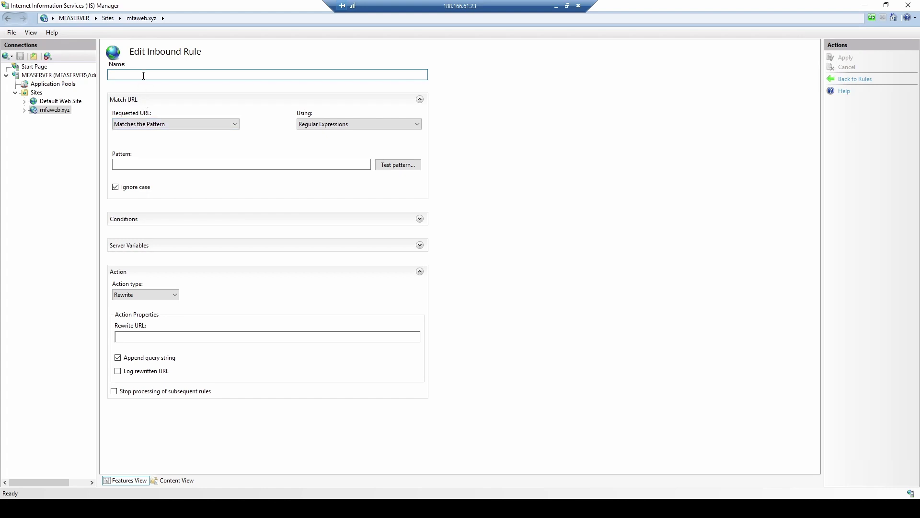
Name the inbound rule Yonlendirme with the URL pattern (.*)
{"action": "type", "text": "Yonlendirme"}
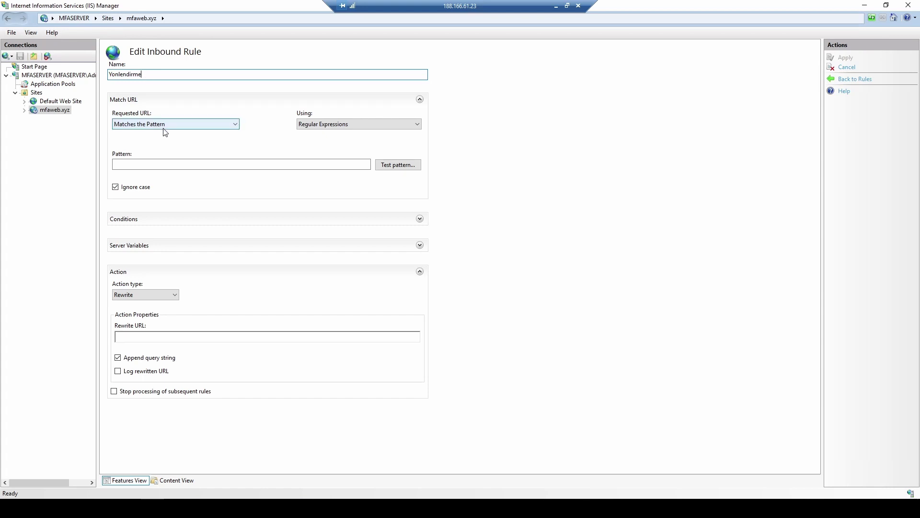
{"action": "left_click", "coordinate": [150, 166]}
{"action": "type", "text": "(.*)"}
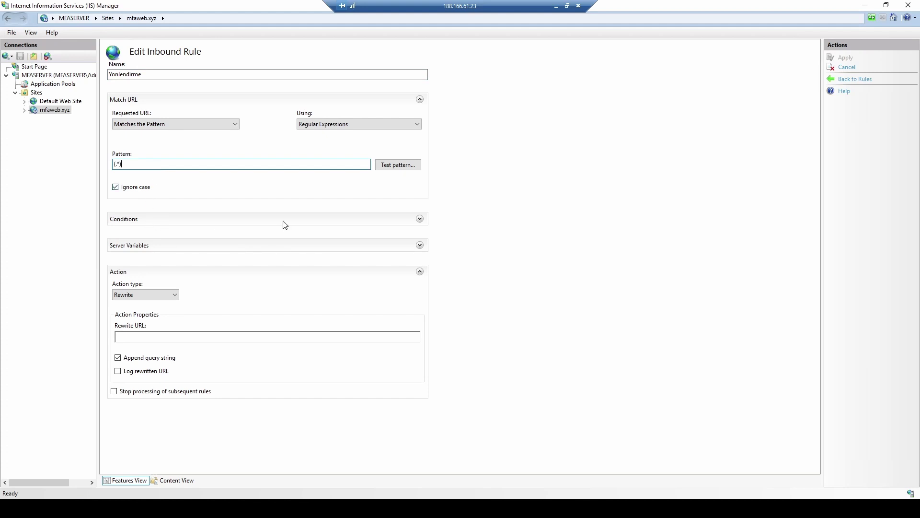
Add a rule condition requiring {HTTPS} to match ^OFF$
{"action": "left_click", "coordinate": [375, 221]}
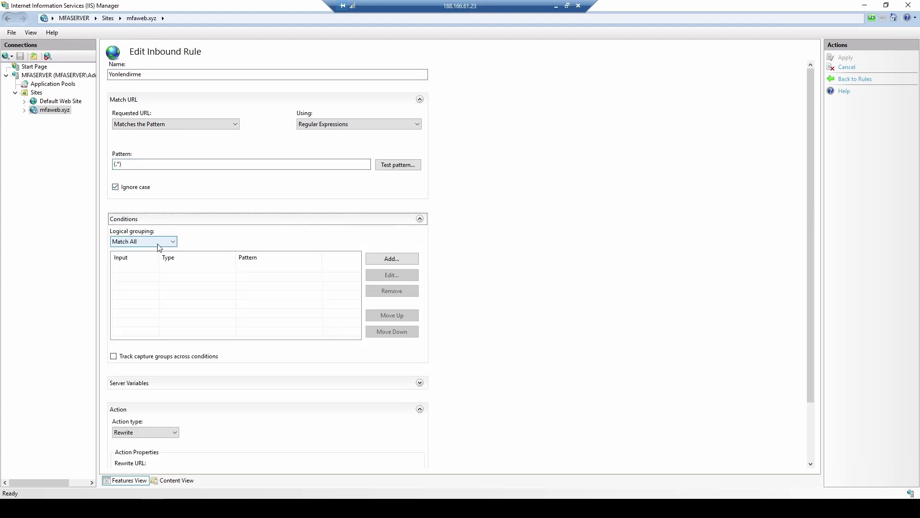
{"action": "left_click", "coordinate": [379, 261]}
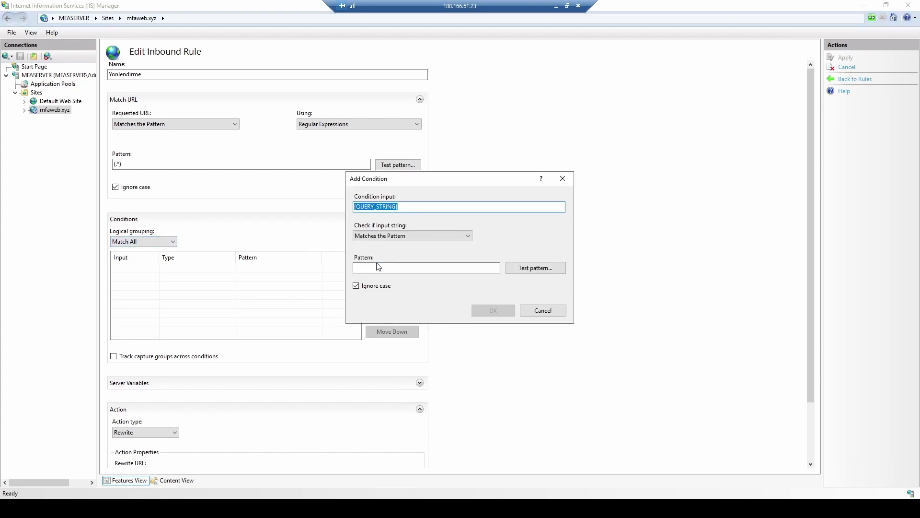
{"action": "type", "text": "{HTTPS}"}
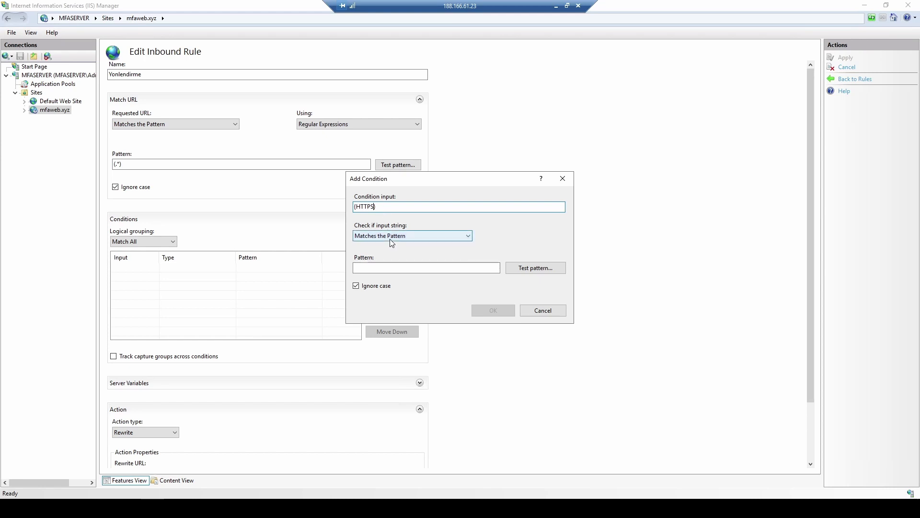
{"action": "left_click", "coordinate": [378, 267]}
{"action": "type", "text": "^OFF$"}
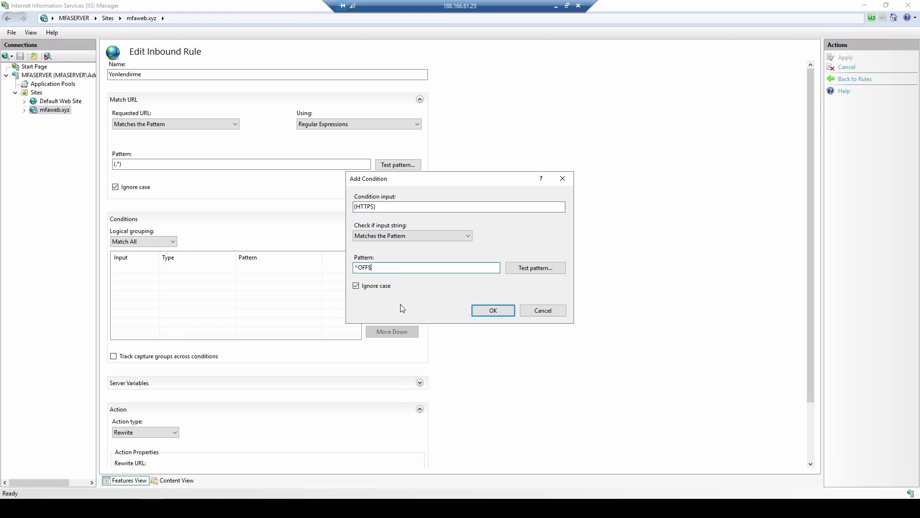
{"action": "left_click", "coordinate": [488, 308]}
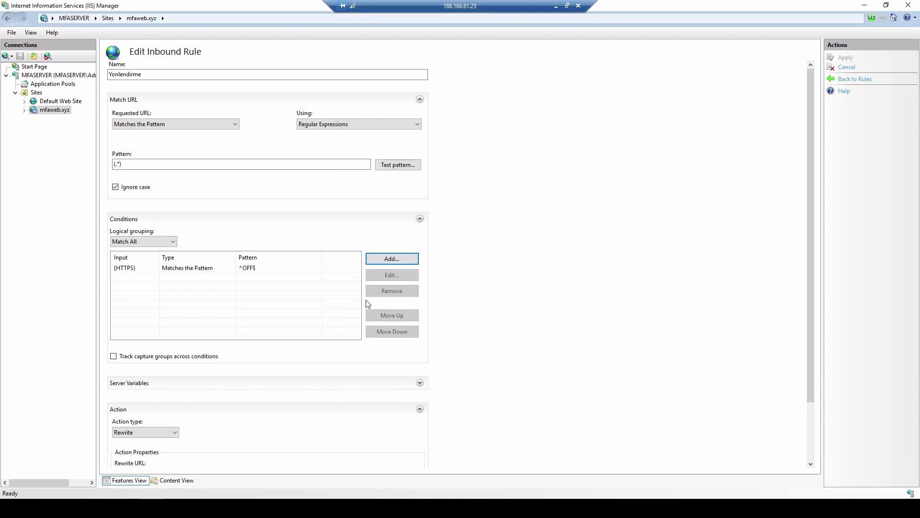
{"action": "scroll", "coordinate": [326, 331], "scroll_direction": "down", "scroll_amount": 2}
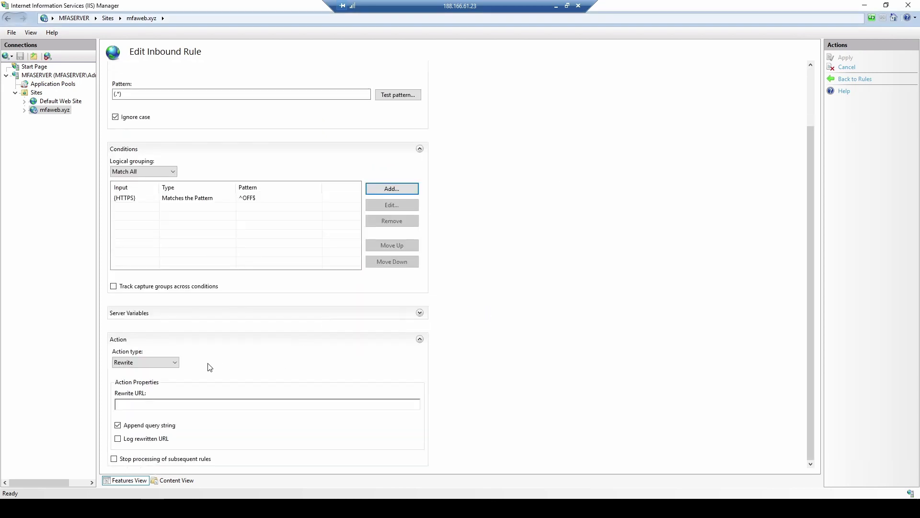
{"action": "left_click", "coordinate": [152, 362]}
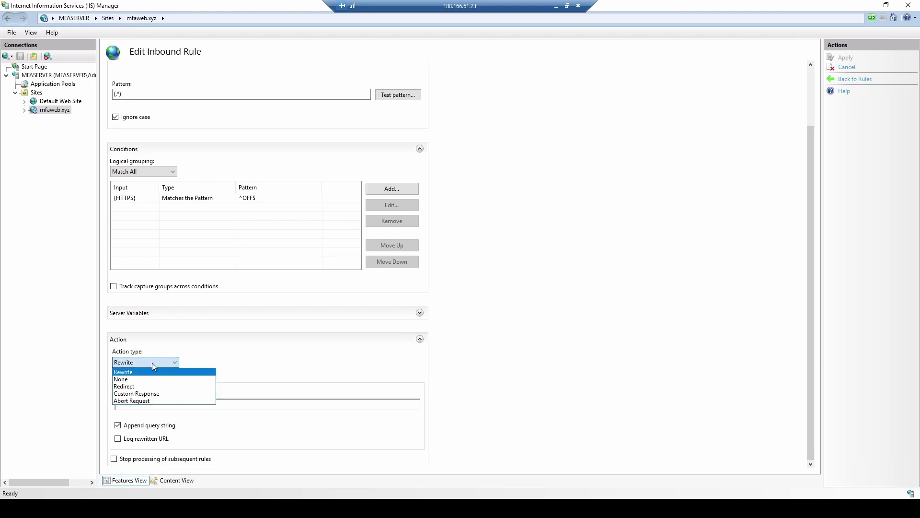
{"action": "left_click", "coordinate": [134, 387]}
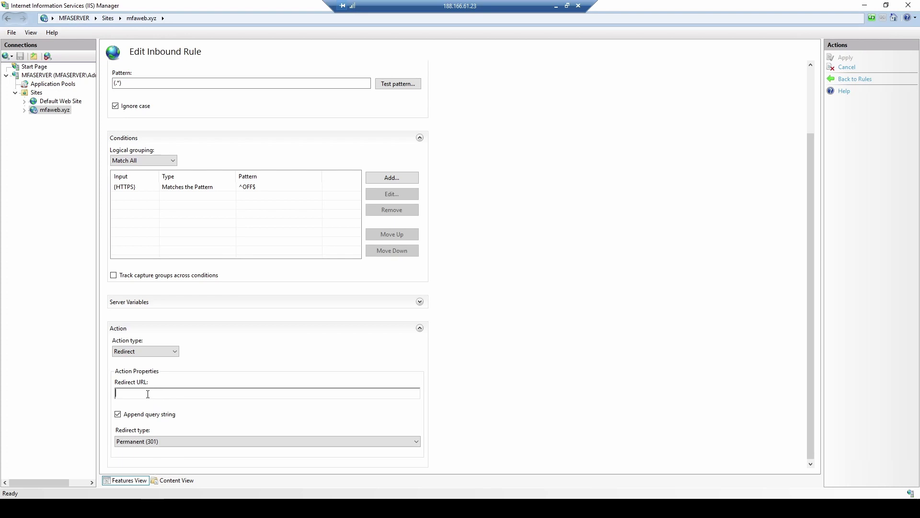
{"action": "type", "text": "https://{HTTP_HOST}{REQUEST_URI}"}
{"action": "left_click", "coordinate": [118, 414]}
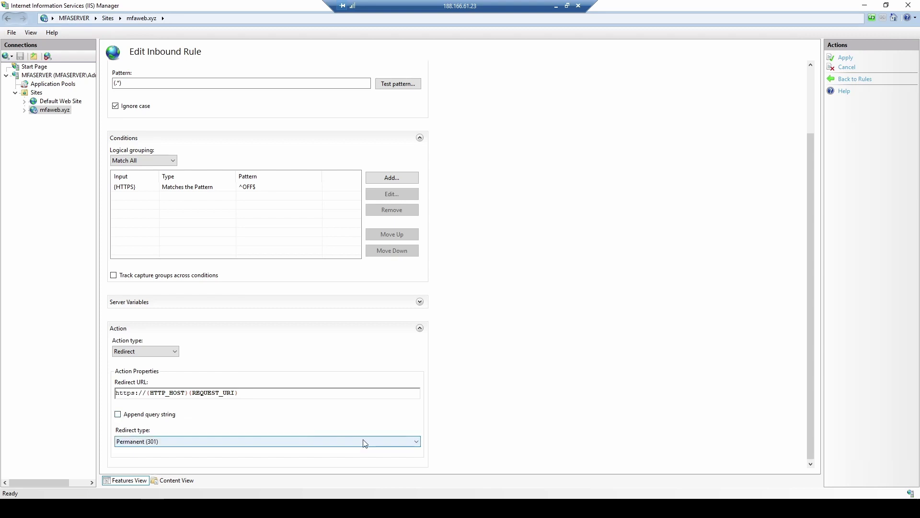
{"action": "scroll", "coordinate": [553, 324], "scroll_direction": "down", "scroll_amount": 1}
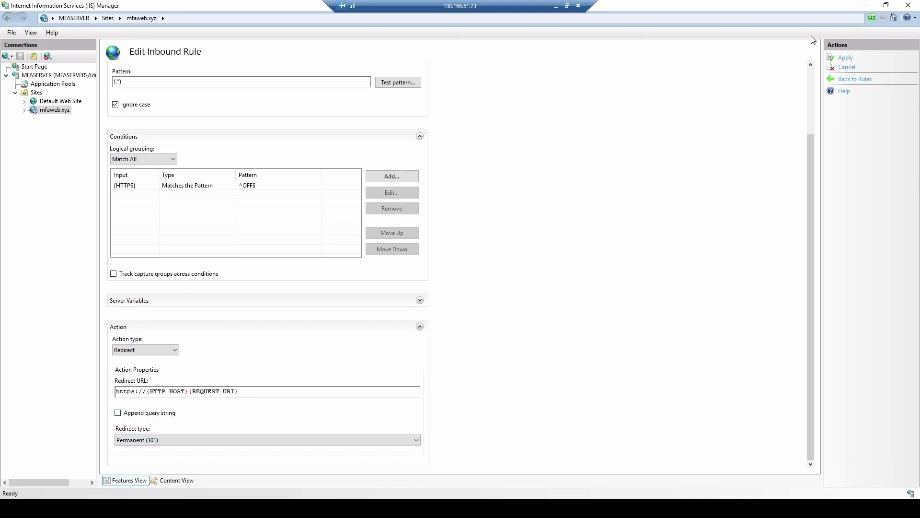
{"action": "left_click", "coordinate": [848, 57]}
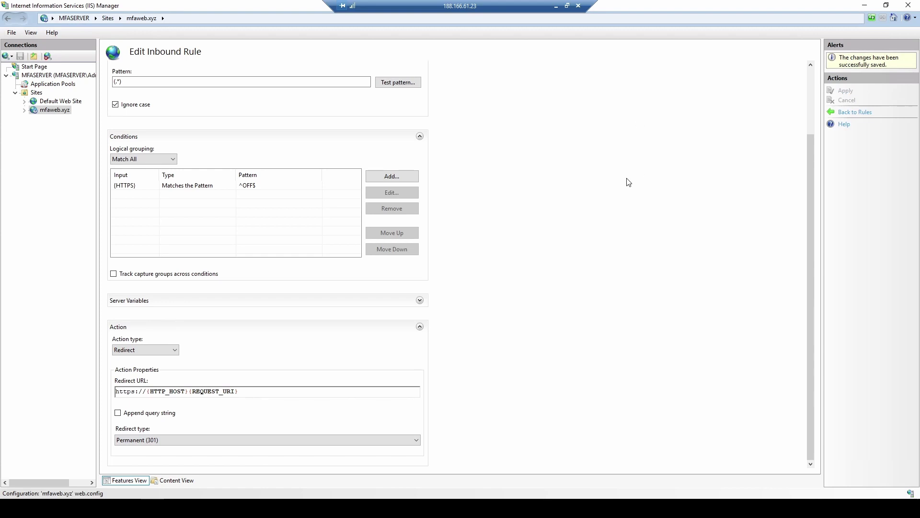
Reload mfaweb.xyz in the local Chrome to check it redirects to HTTPS
{"action": "left_click", "coordinate": [556, 6]}
{"action": "left_click", "coordinate": [165, 24]}
{"action": "left_click", "coordinate": [200, 25]}
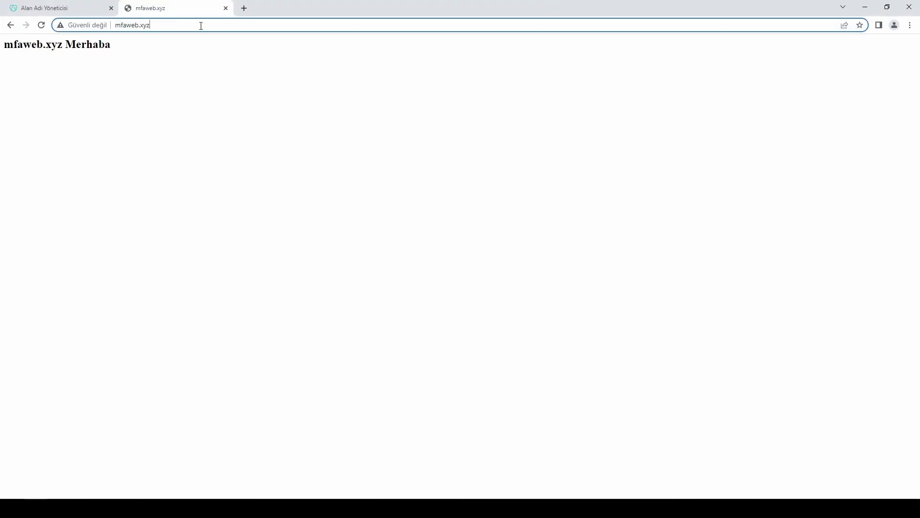
{"action": "key", "text": "Return"}
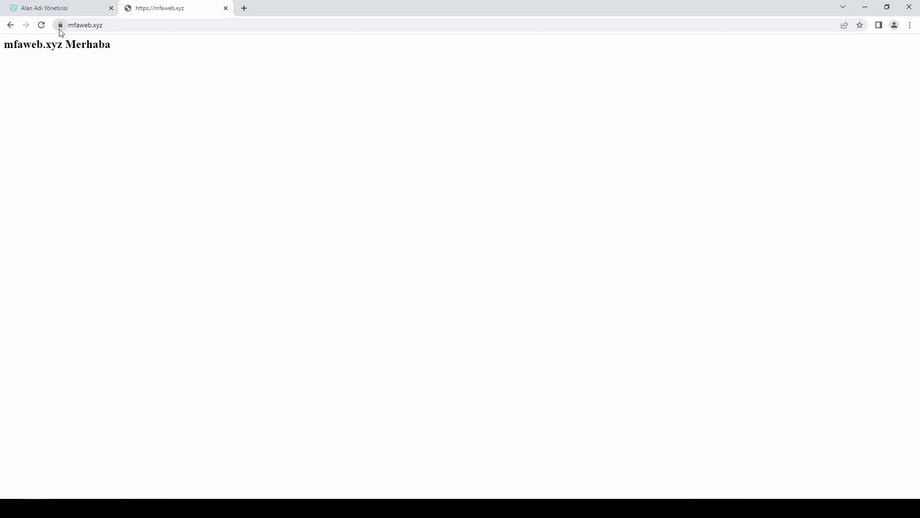
Launch FileZilla from the Start menu search
{"action": "left_click", "coordinate": [12, 508]}
{"action": "type", "text": "file"}
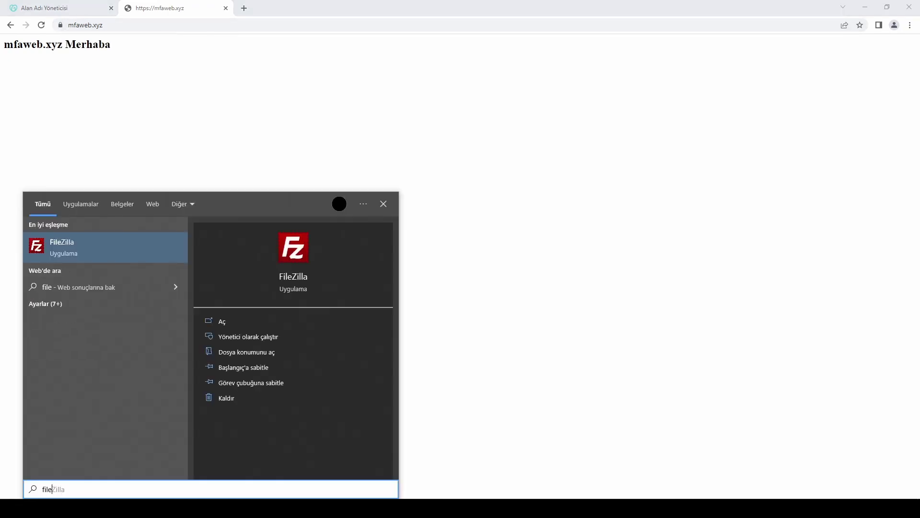
{"action": "key", "text": "Return"}
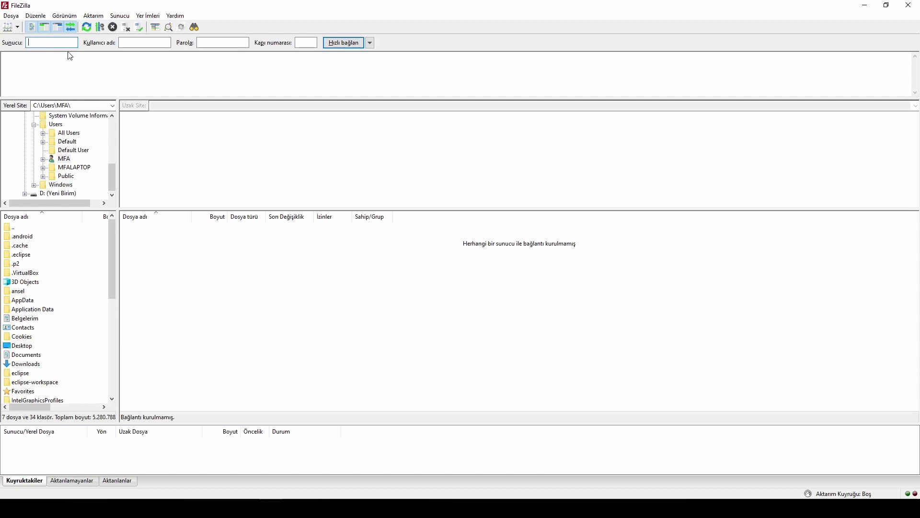
{"action": "mouse_move", "coordinate": [247, 508]}
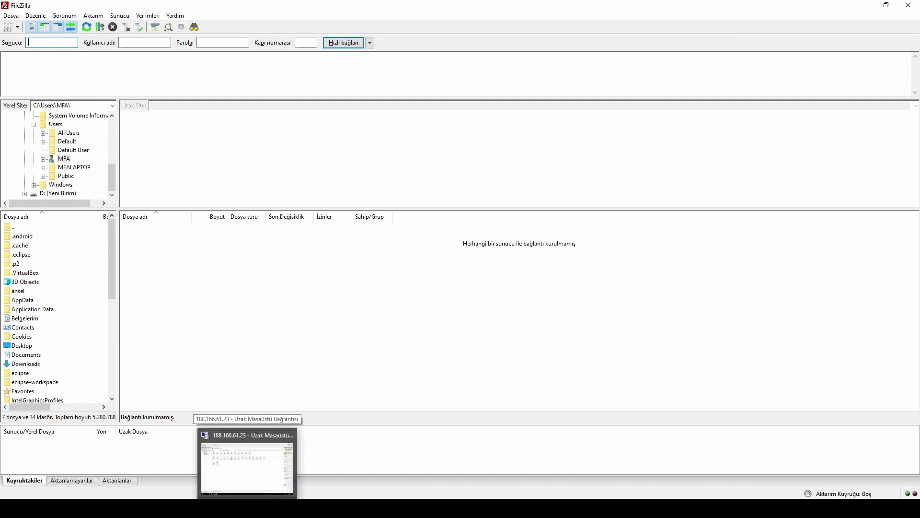
Quickconnect to 188.166.61.23 with the FTP username and password, then select index.htm
{"action": "type", "text": "188.166.61.23"}
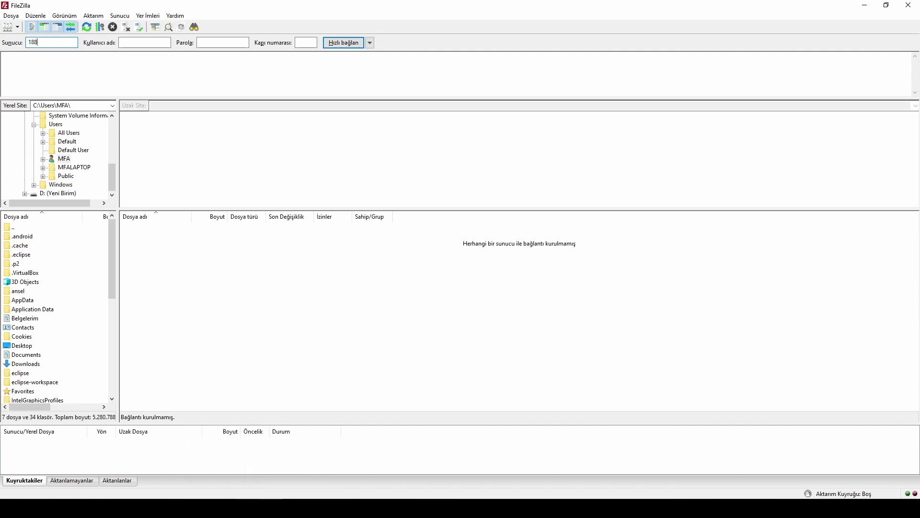
{"action": "left_click", "coordinate": [148, 43]}
{"action": "type", "text": "denememfa"}
{"action": "key", "text": "Tab"}
{"action": "key", "text": "ctrl+v"}
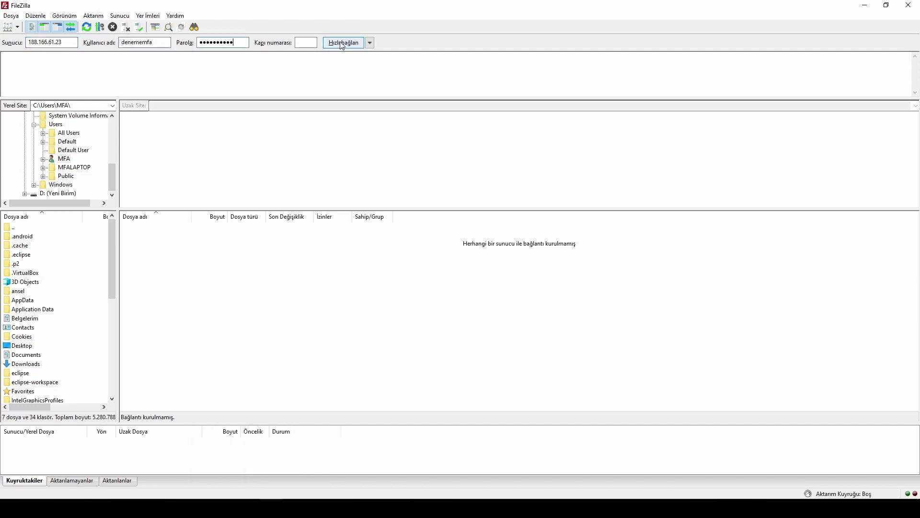
{"action": "left_click", "coordinate": [343, 44]}
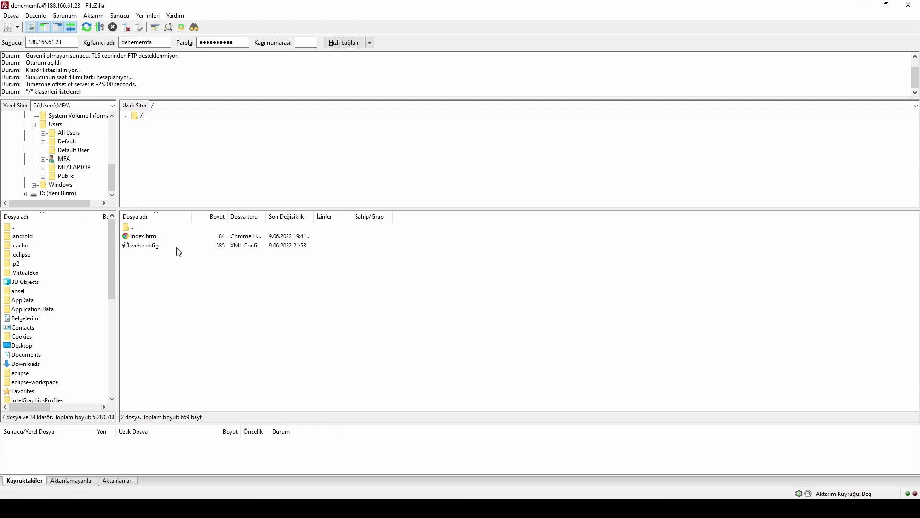
{"action": "left_click", "coordinate": [144, 236]}
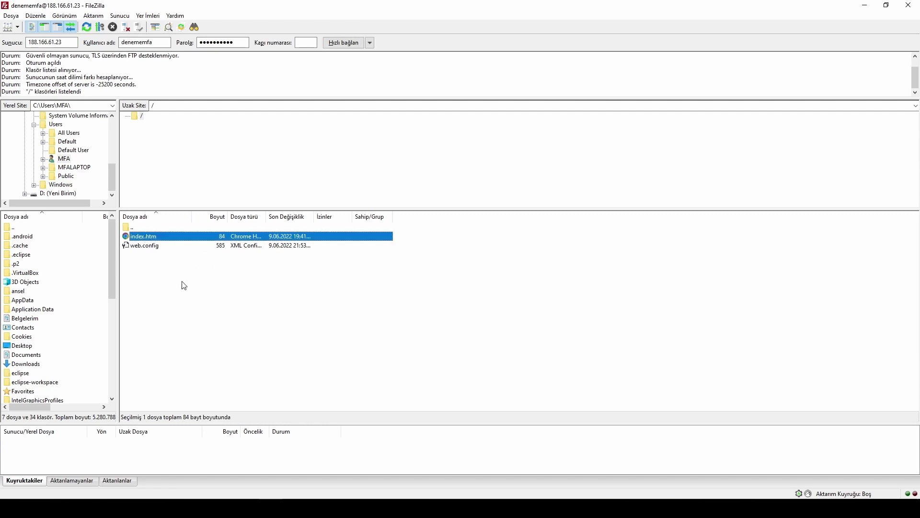